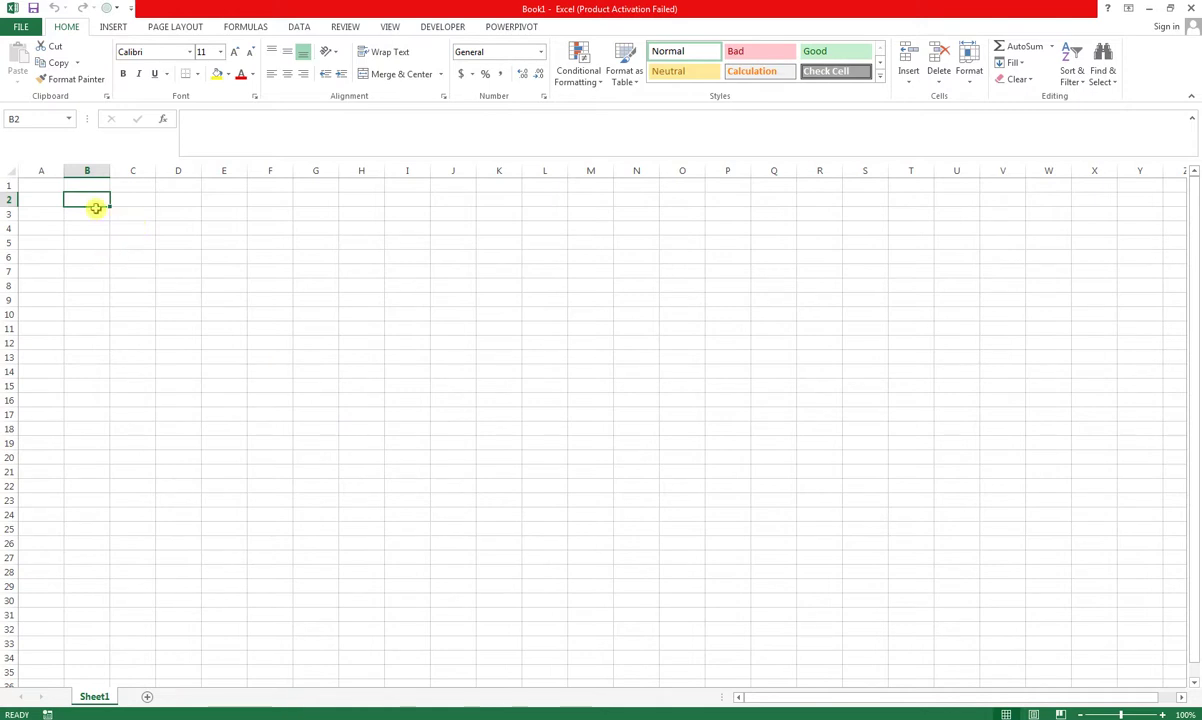
Step: Merge and centre B2:H2 and enter the title 'AA COMPUTRES' in it
drag(95, 201, 356, 209)
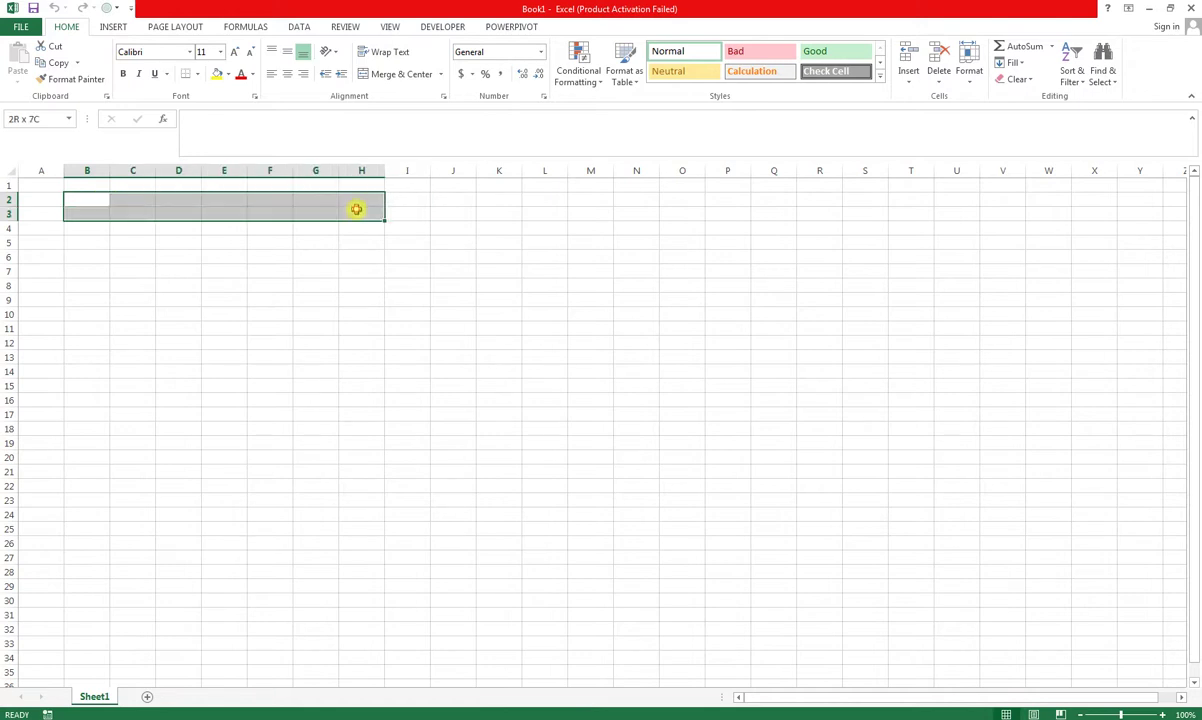
drag(356, 209, 356, 203)
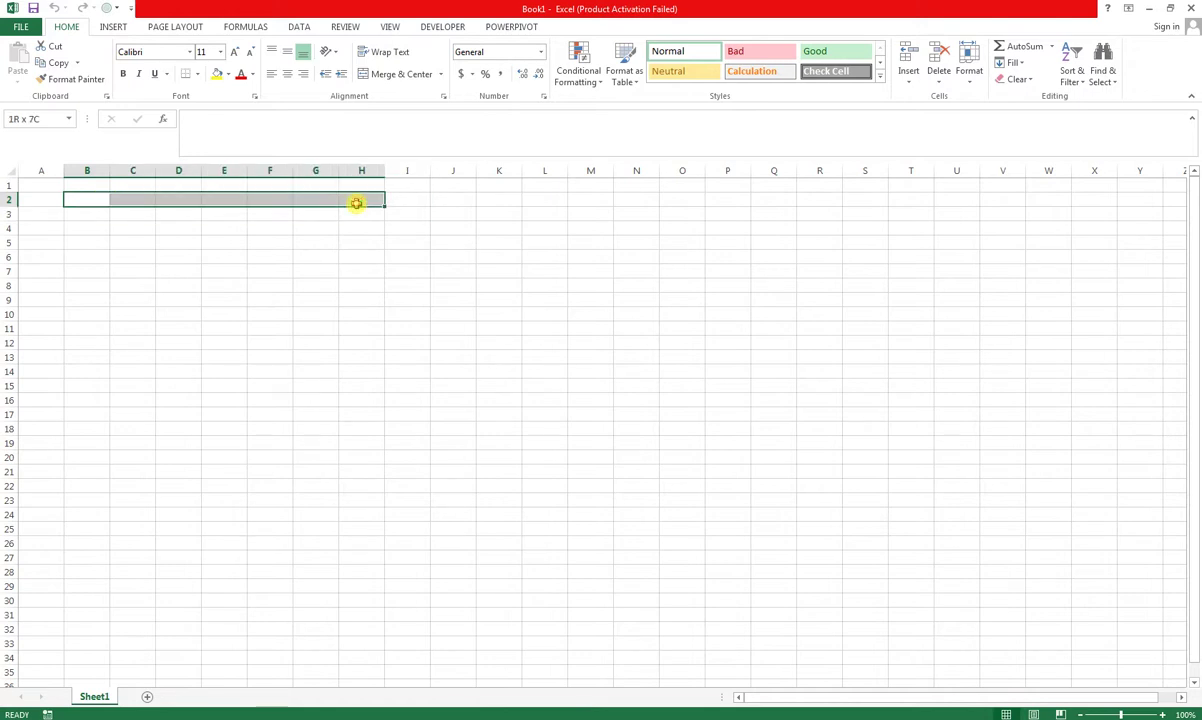
click(402, 76)
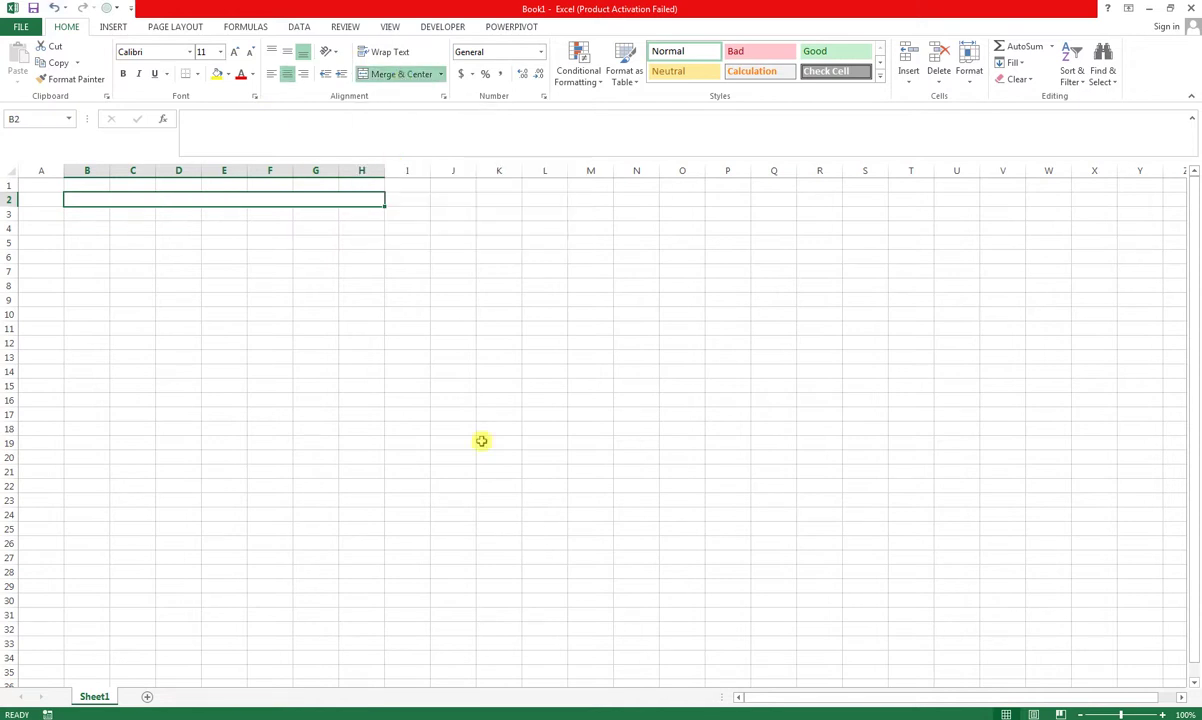
text(aa)
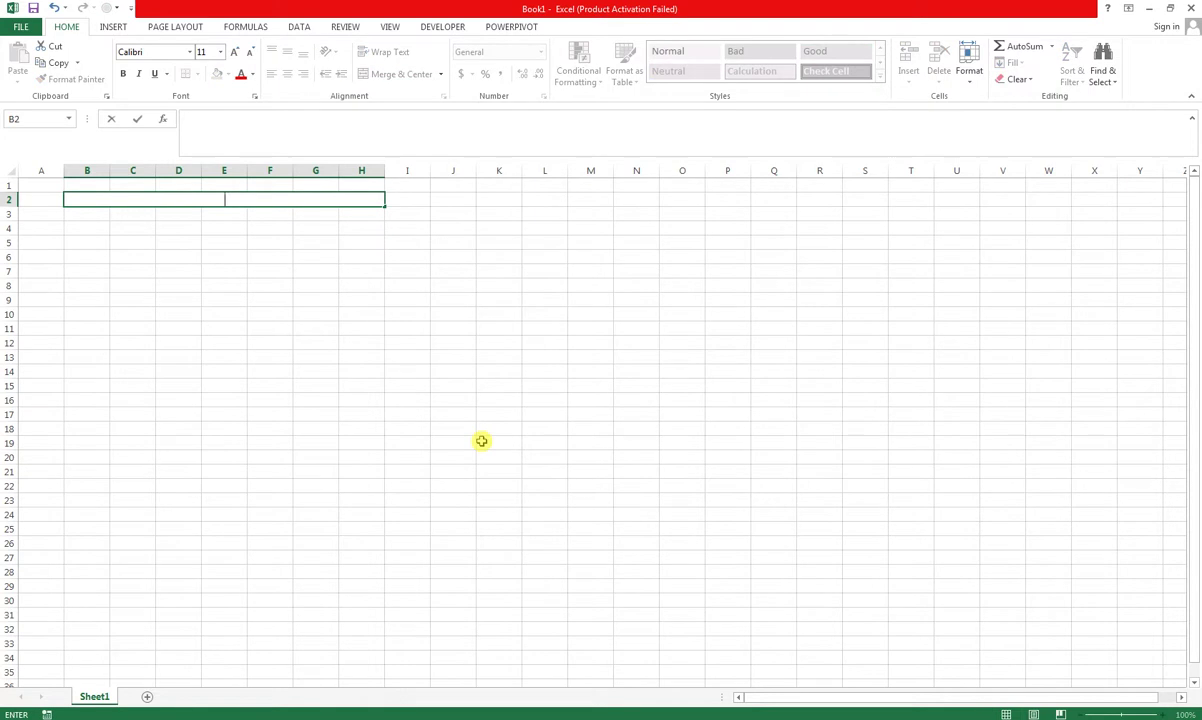
text(A COMPUTRES)
key(Tab)
key(Left)
key(F2)
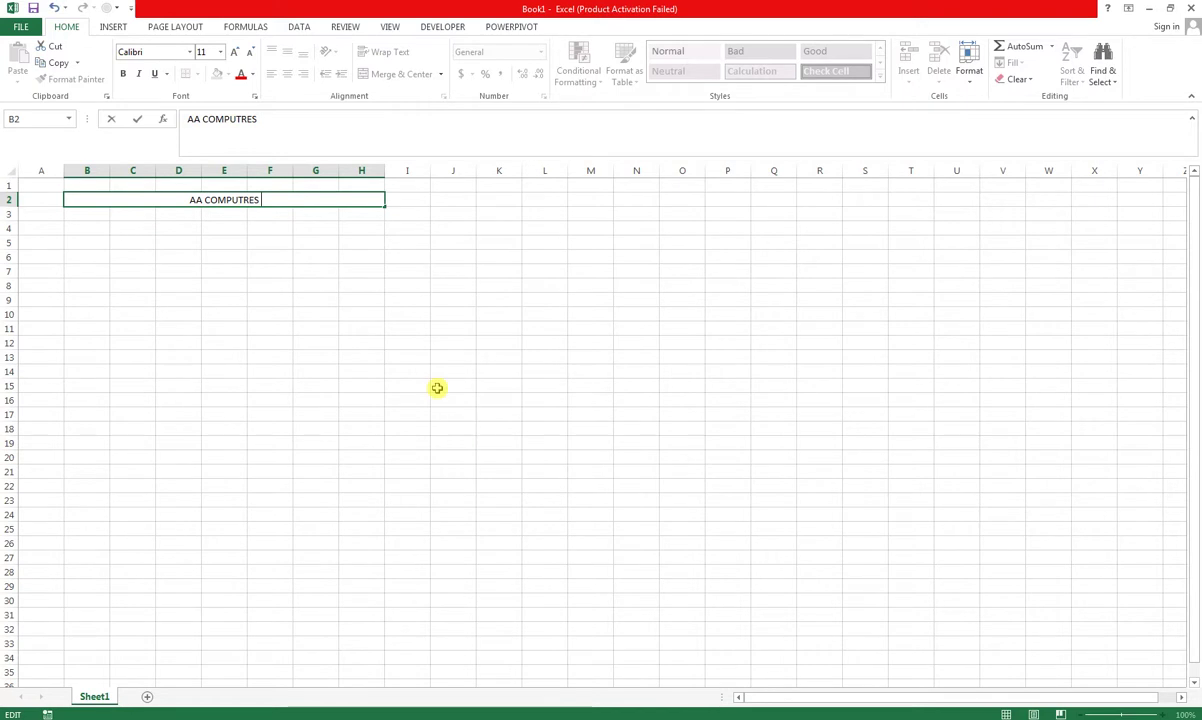
key(Escape)
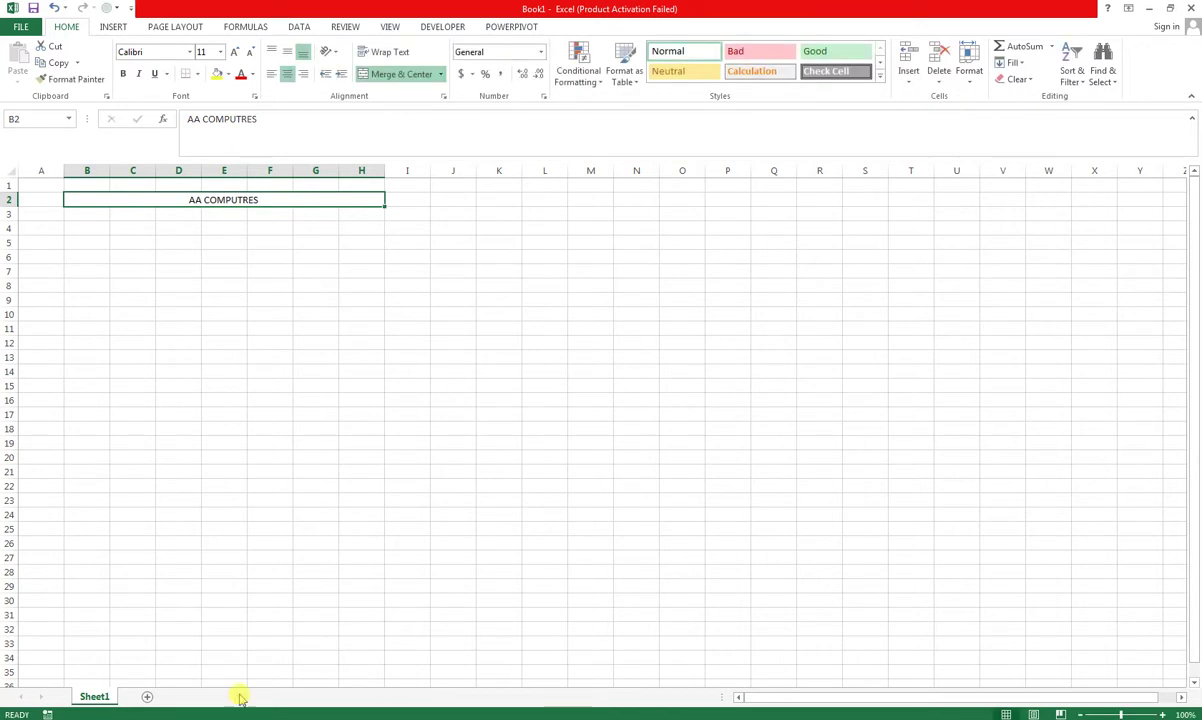
Step: Merge B3:E3 across and enter the label 'Invoice Number'
drag(88, 210, 223, 215)
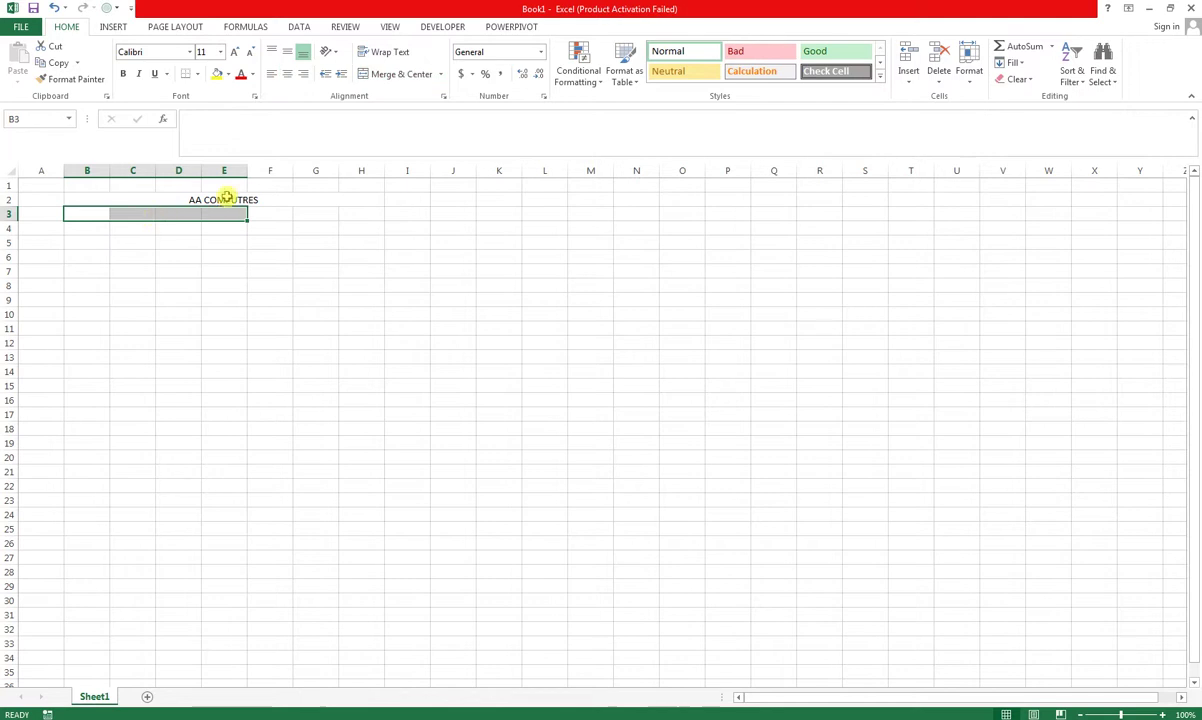
click(440, 75)
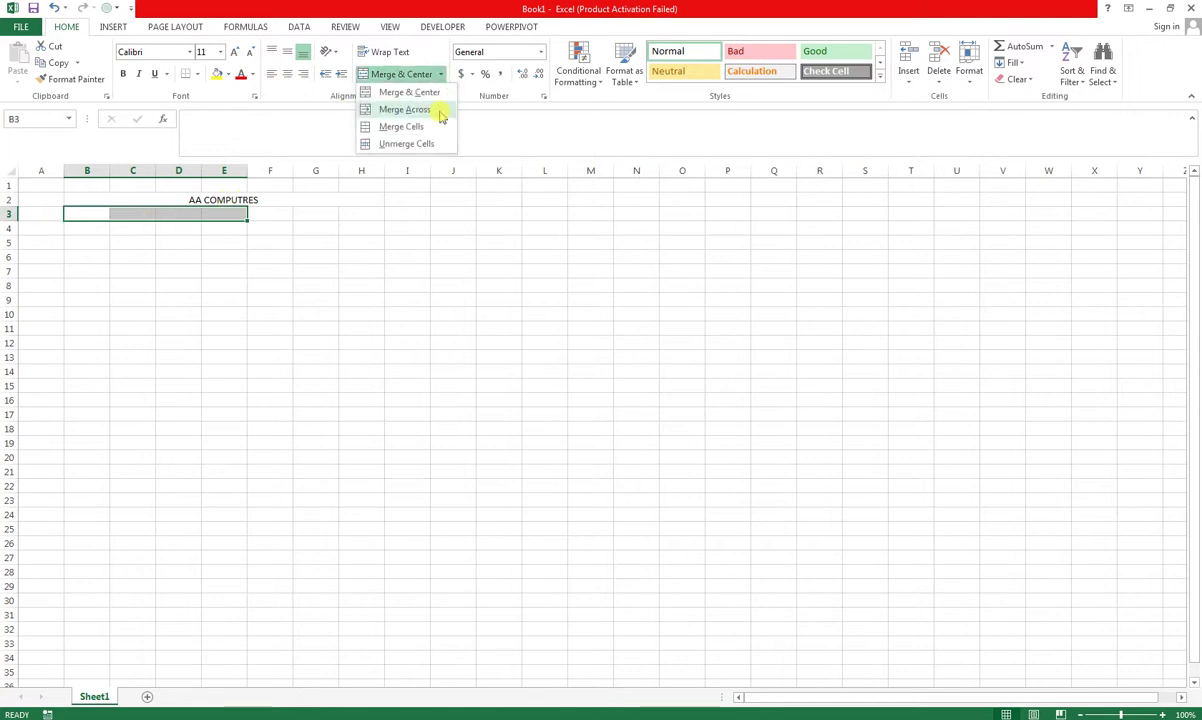
click(441, 110)
text(I)
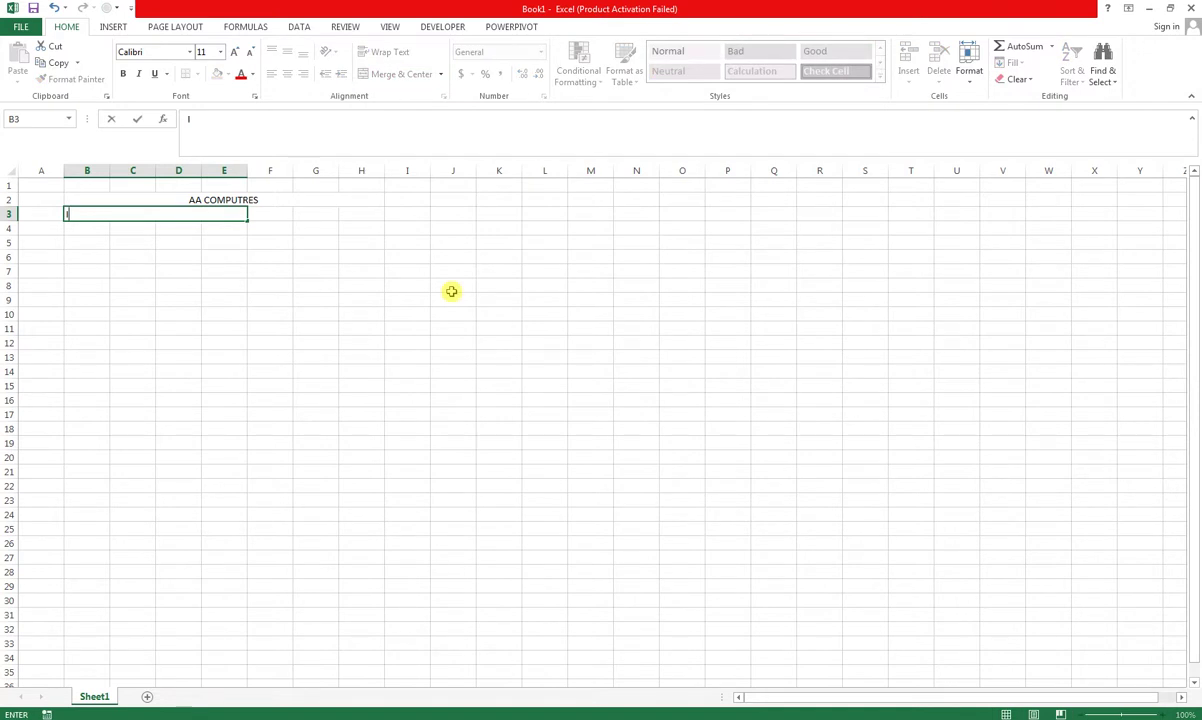
text(nvoice Number)
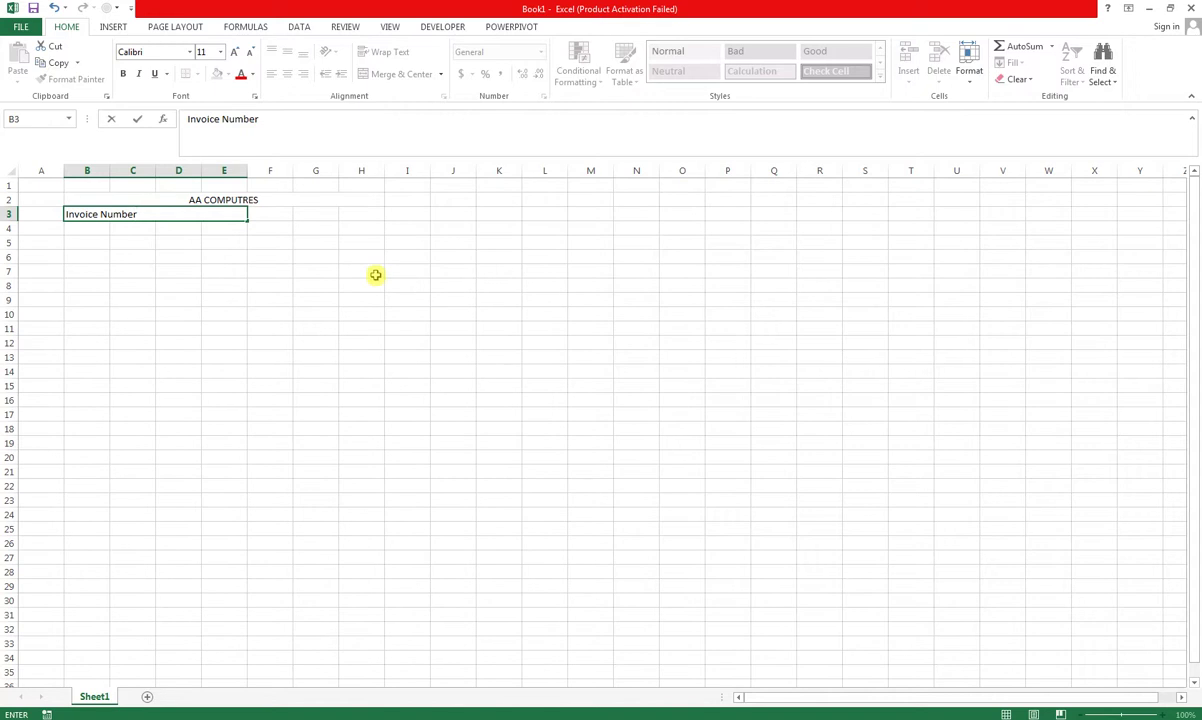
click(402, 290)
Step: Enter the label 'Date' in cell F3
click(271, 213)
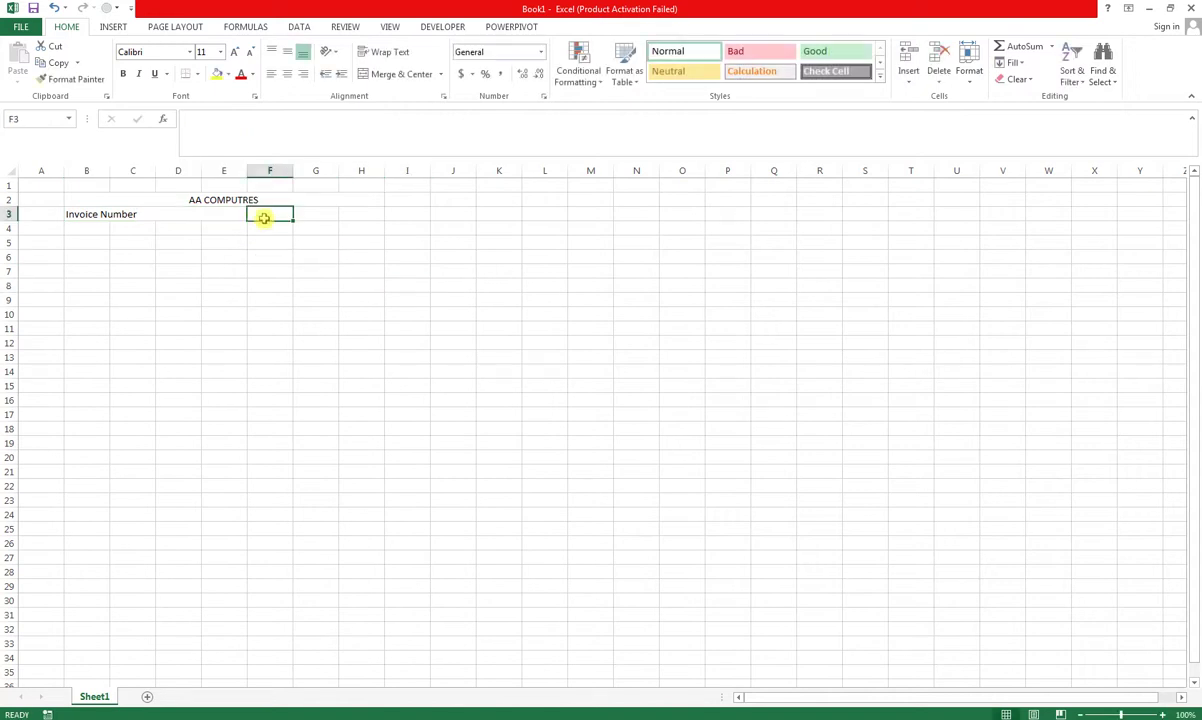
text(date)
key(BackSpace)
key(BackSpace)
key(BackSpace)
key(BackSpace)
text(Date)
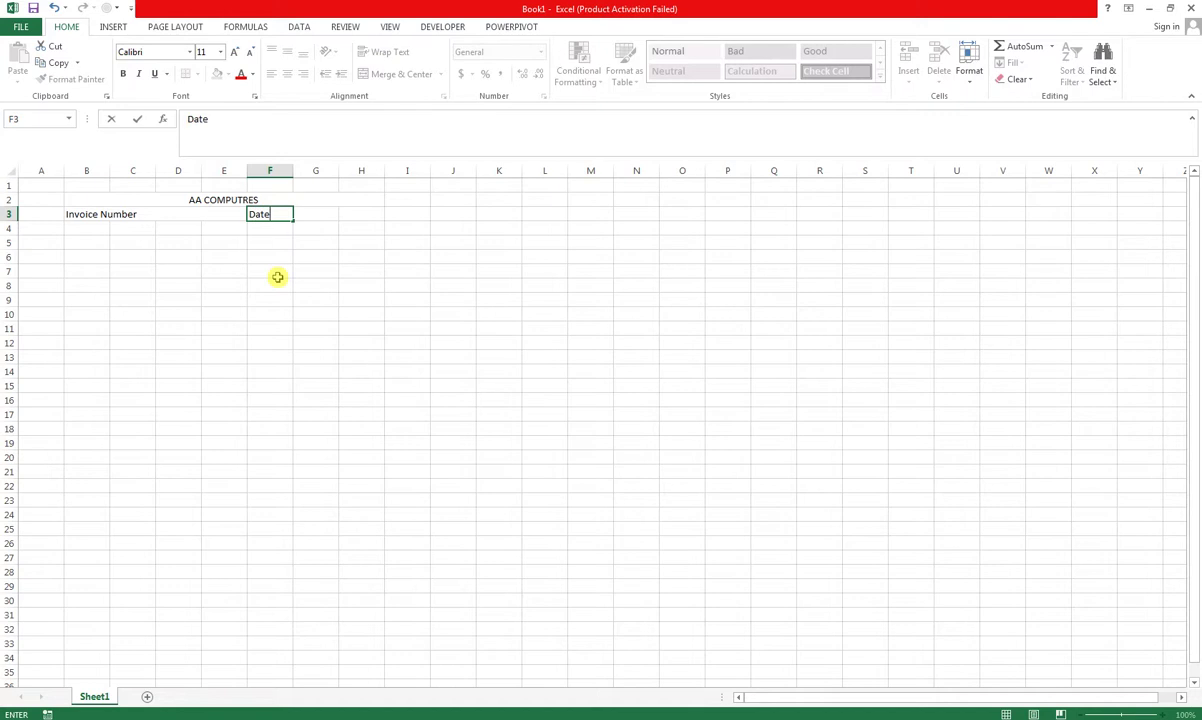
key(Tab)
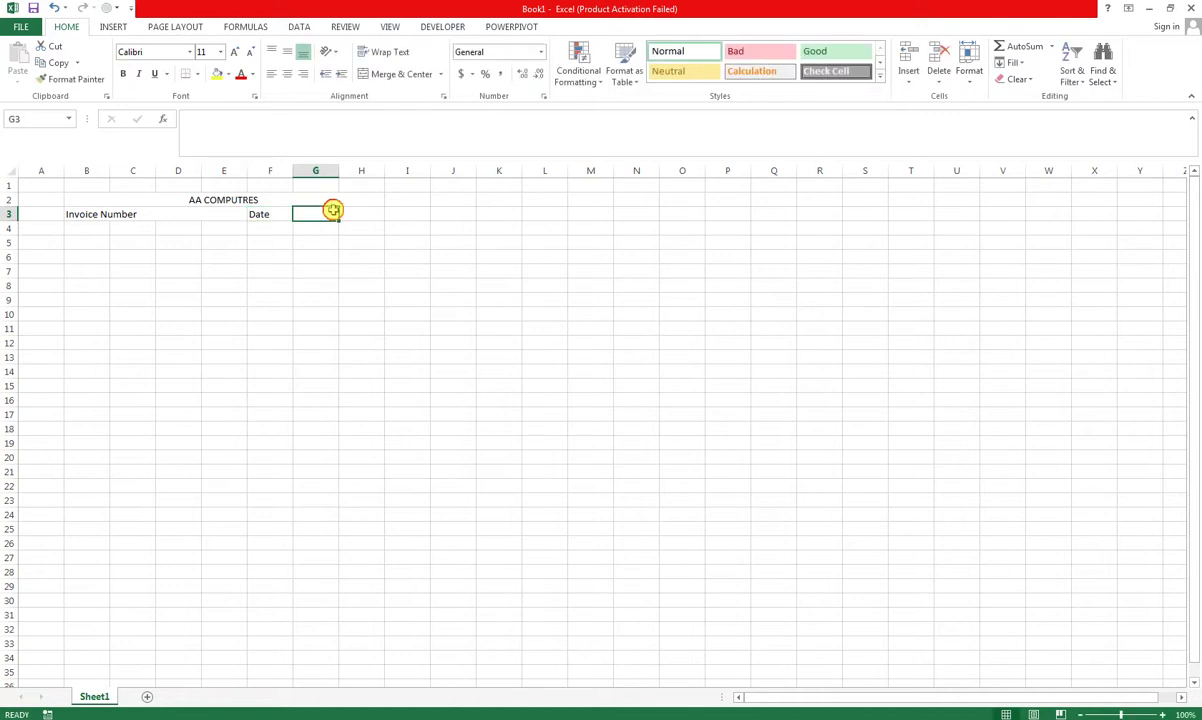
Step: Merge G3:H3 into one cell for the date value
drag(317, 213, 358, 213)
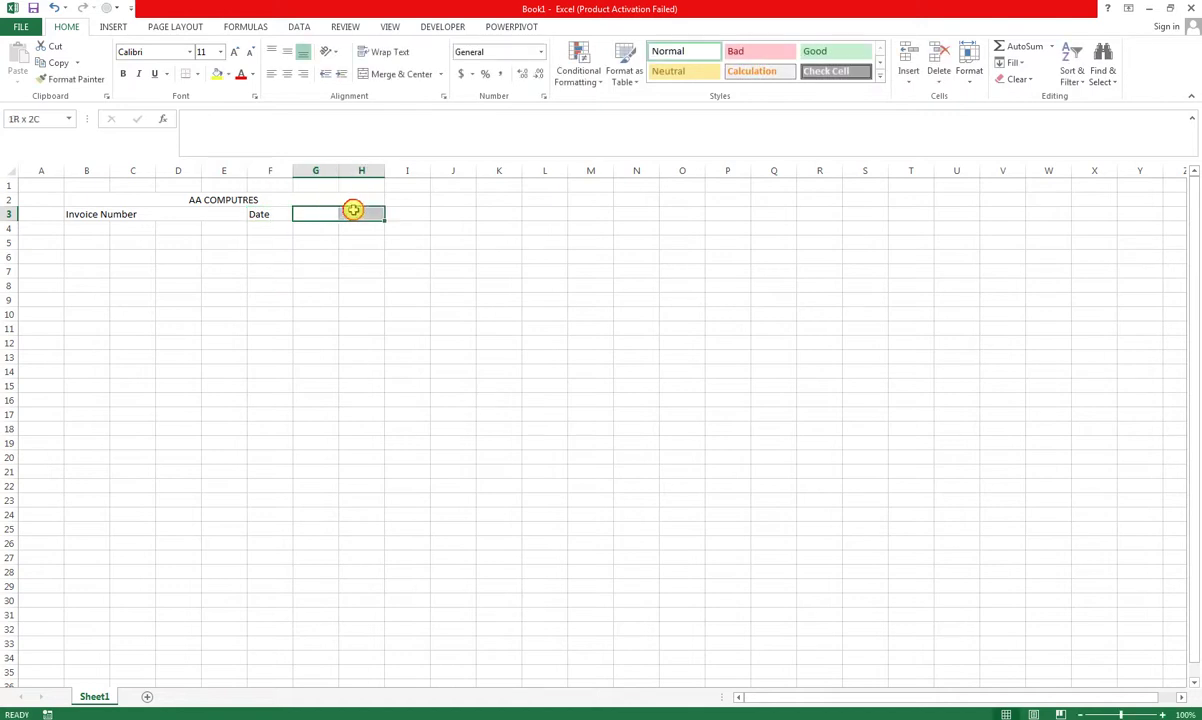
click(440, 74)
click(443, 110)
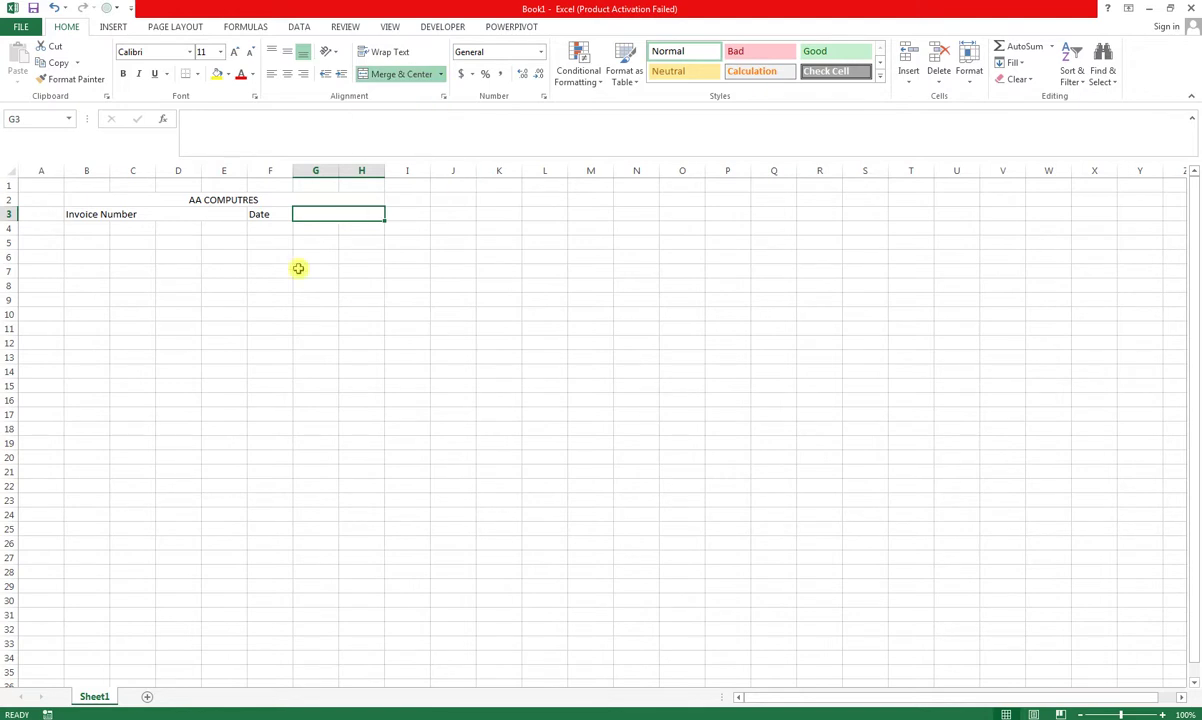
drag(95, 231, 118, 241)
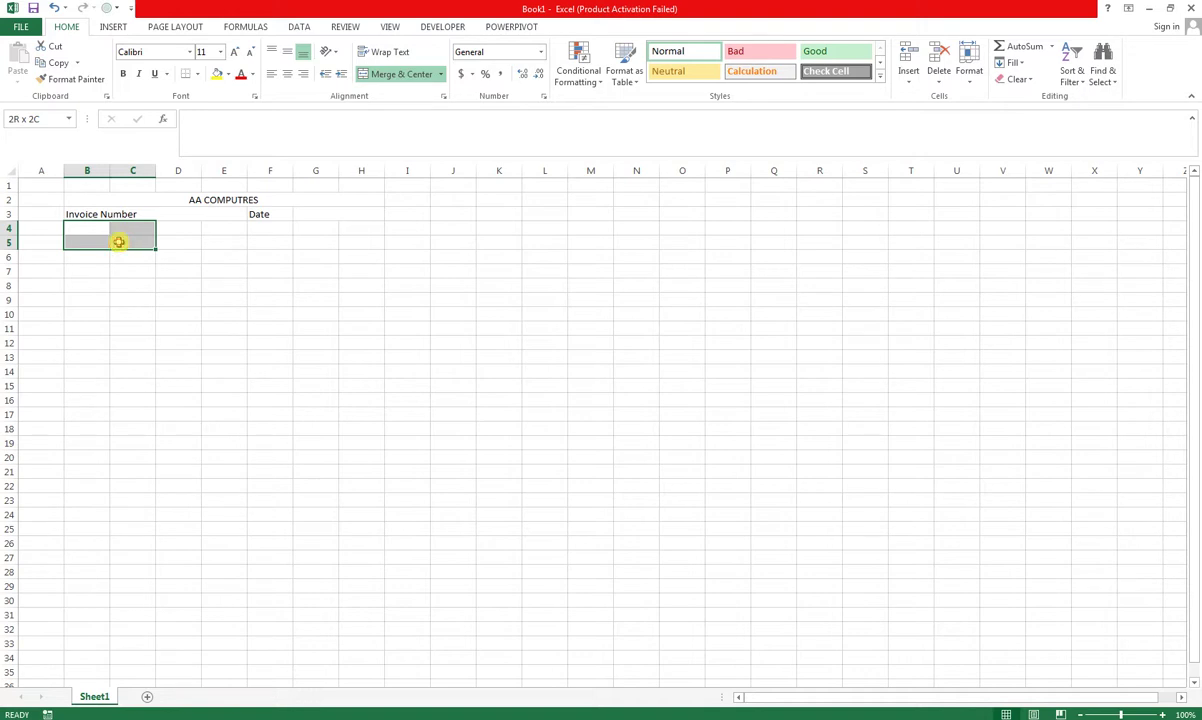
Step: Merge B4:C5 across, row by row
drag(118, 241, 116, 237)
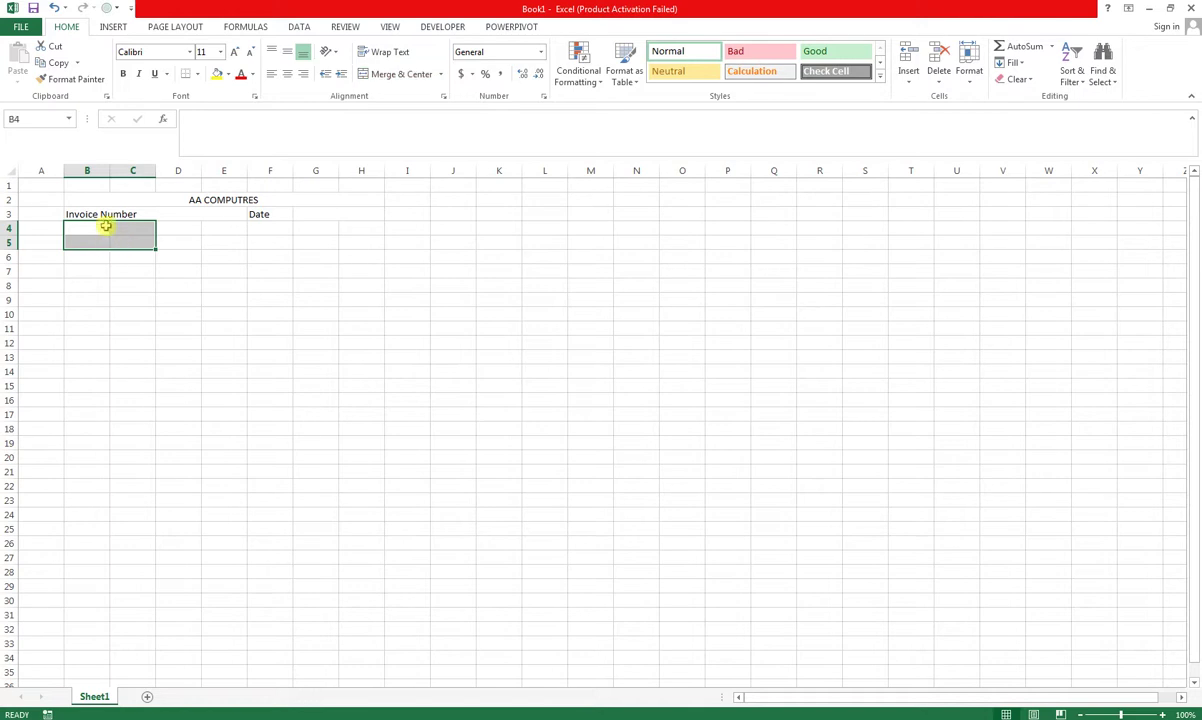
click(440, 74)
click(443, 107)
Step: Enter 'AA Company' in B4 and 'Address' in B5
click(127, 230)
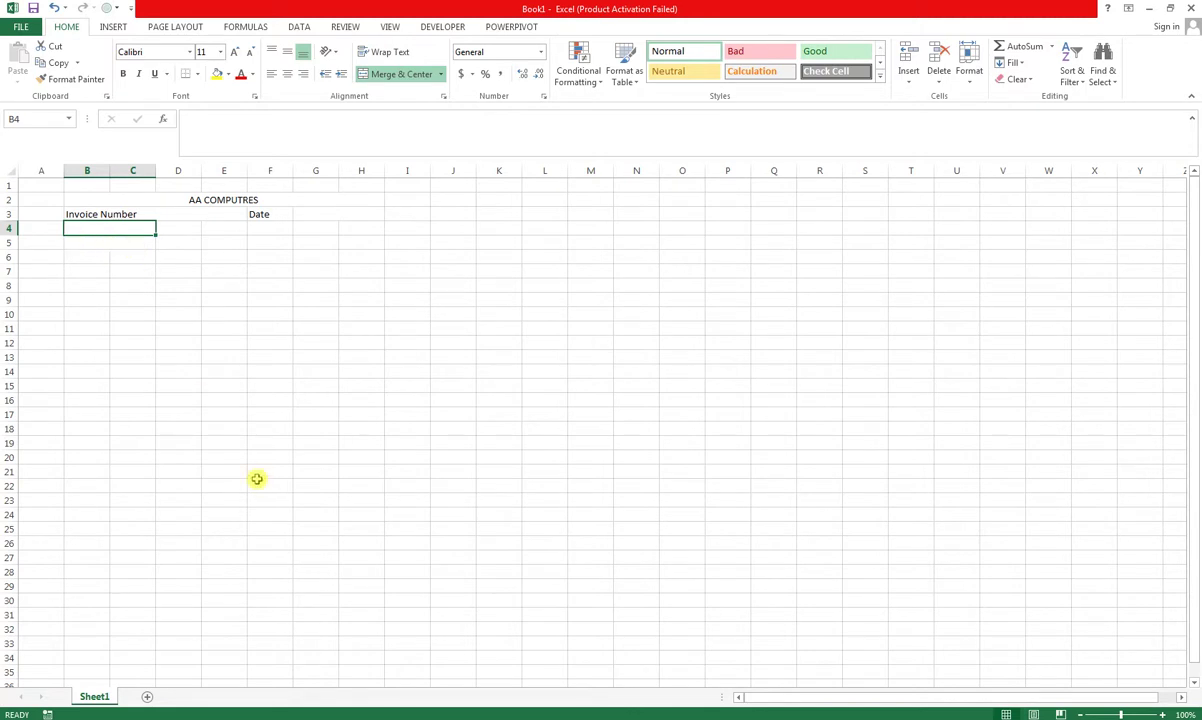
text(aa comps)
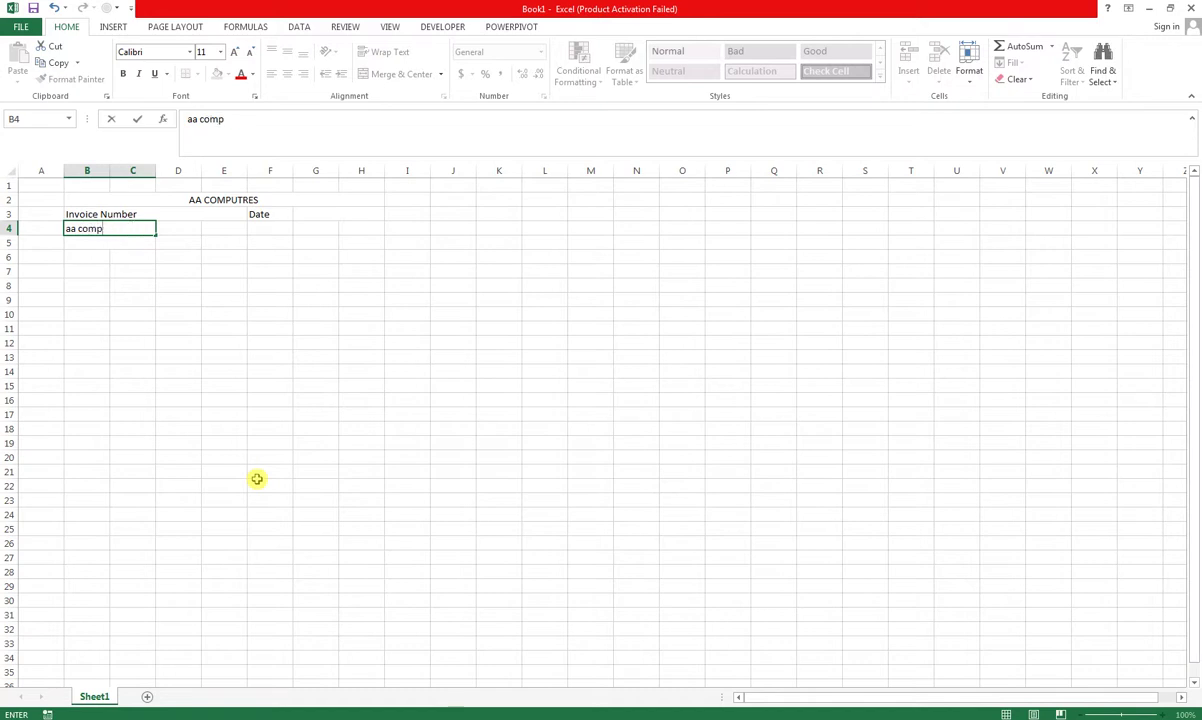
key(BackSpace)
key(BackSpace)
key(BackSpace)
key(BackSpace)
text(AA Company)
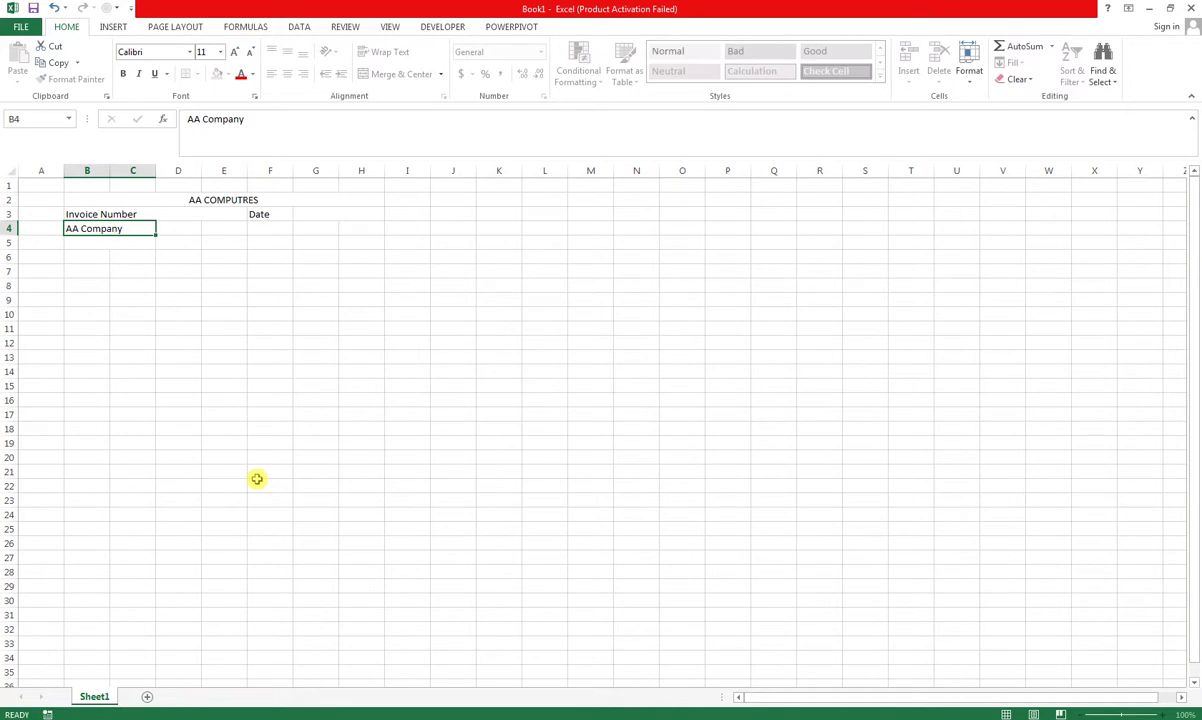
key(Return)
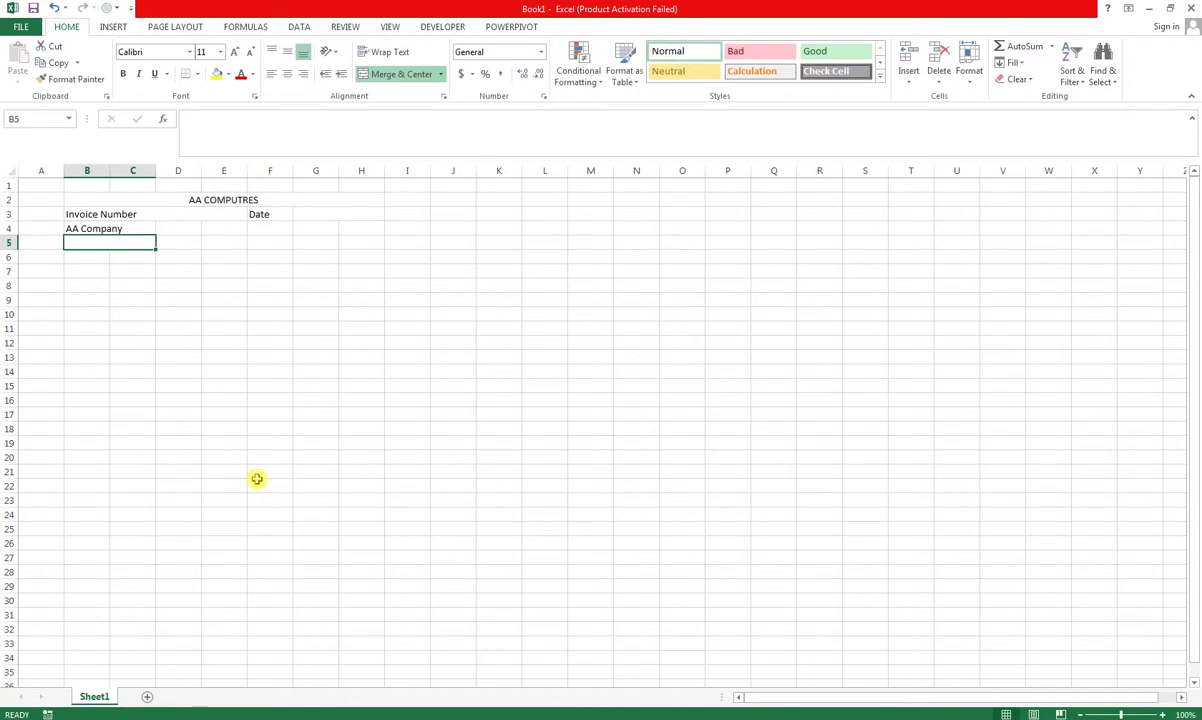
text(Address)
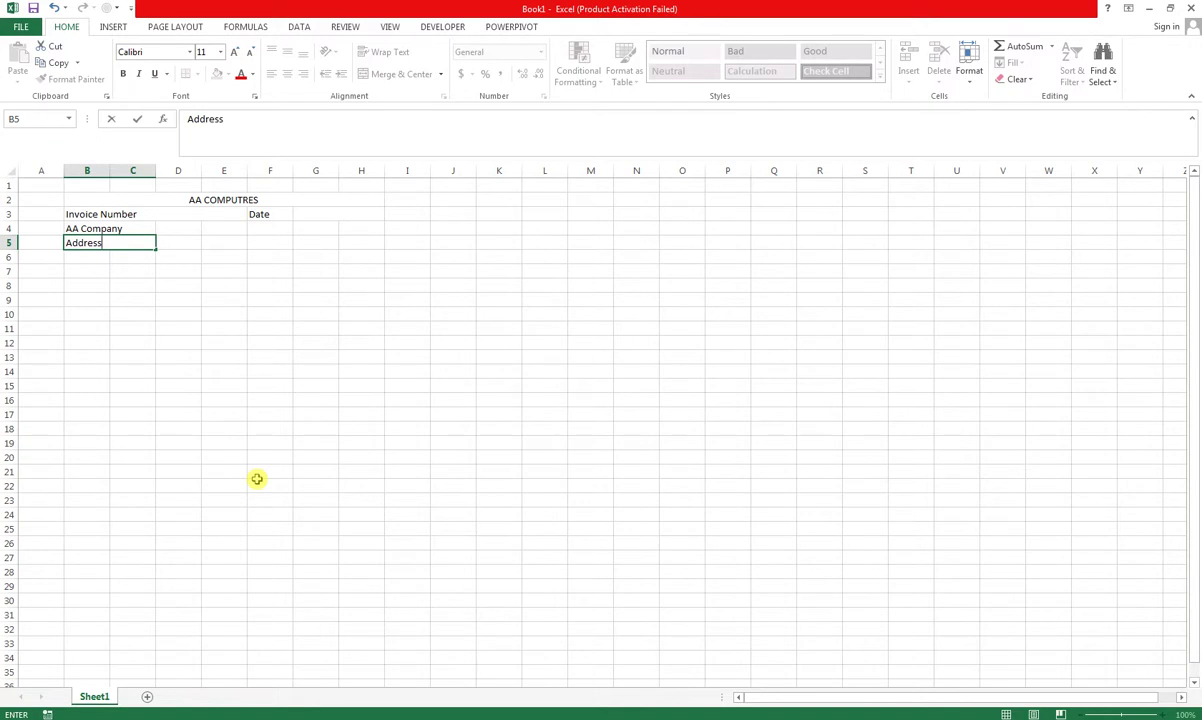
key(Return)
click(270, 300)
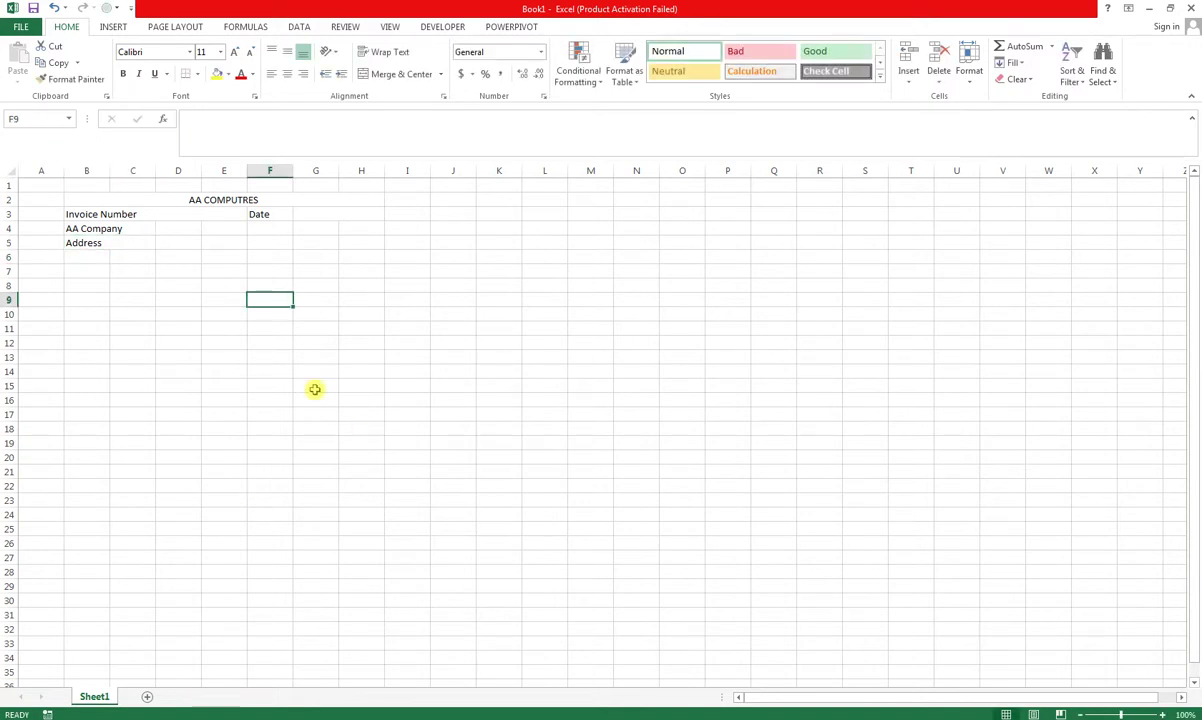
Step: Merge D5:H5 across into one address cell
click(190, 241)
mouse_move(190, 241)
mouse_down()
mouse_move(386, 248)
mouse_move(375, 247)
mouse_up()
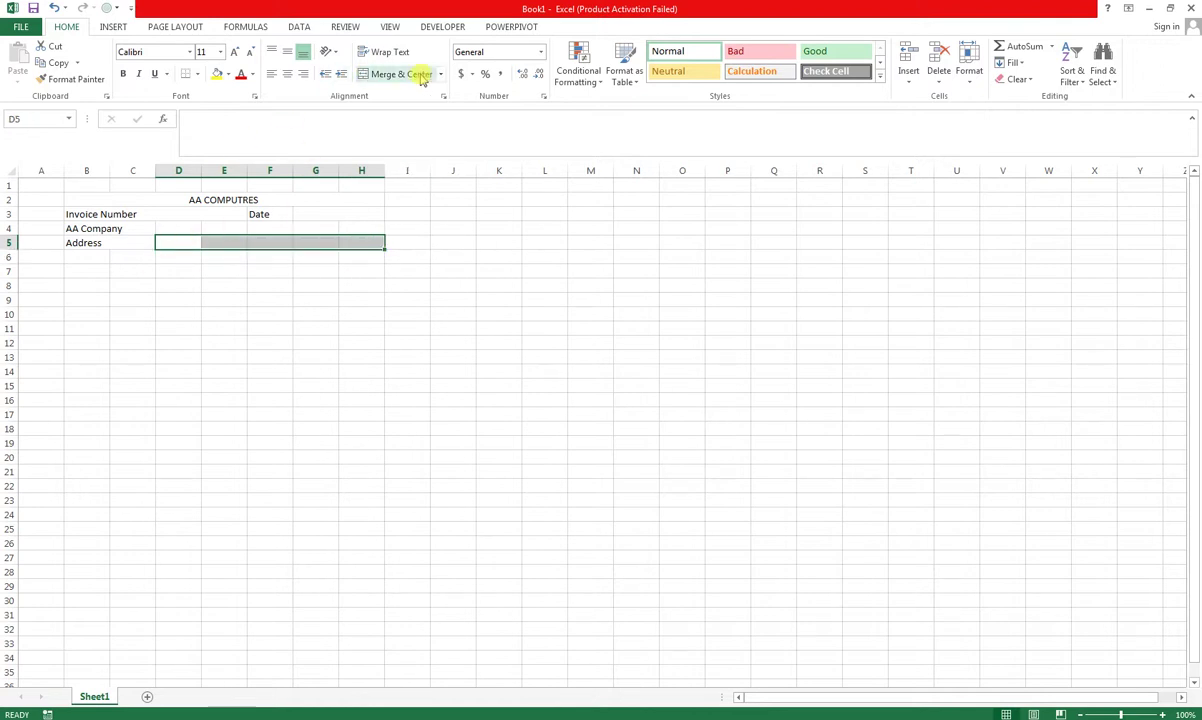
click(441, 77)
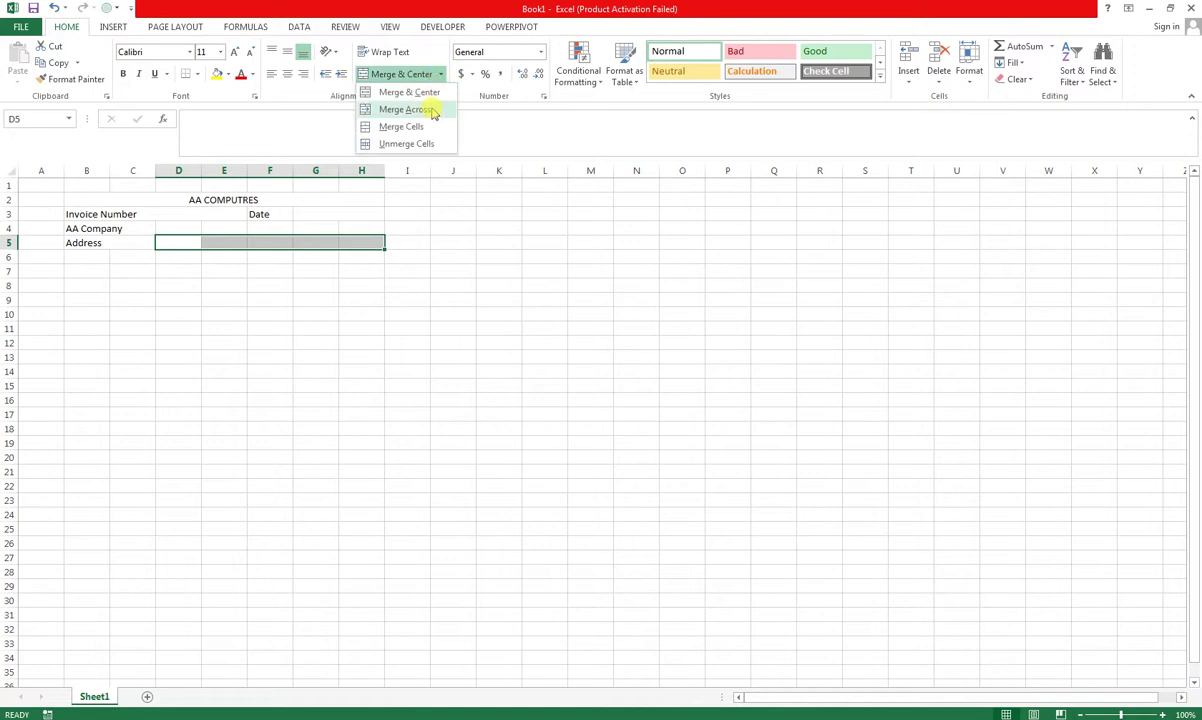
click(405, 109)
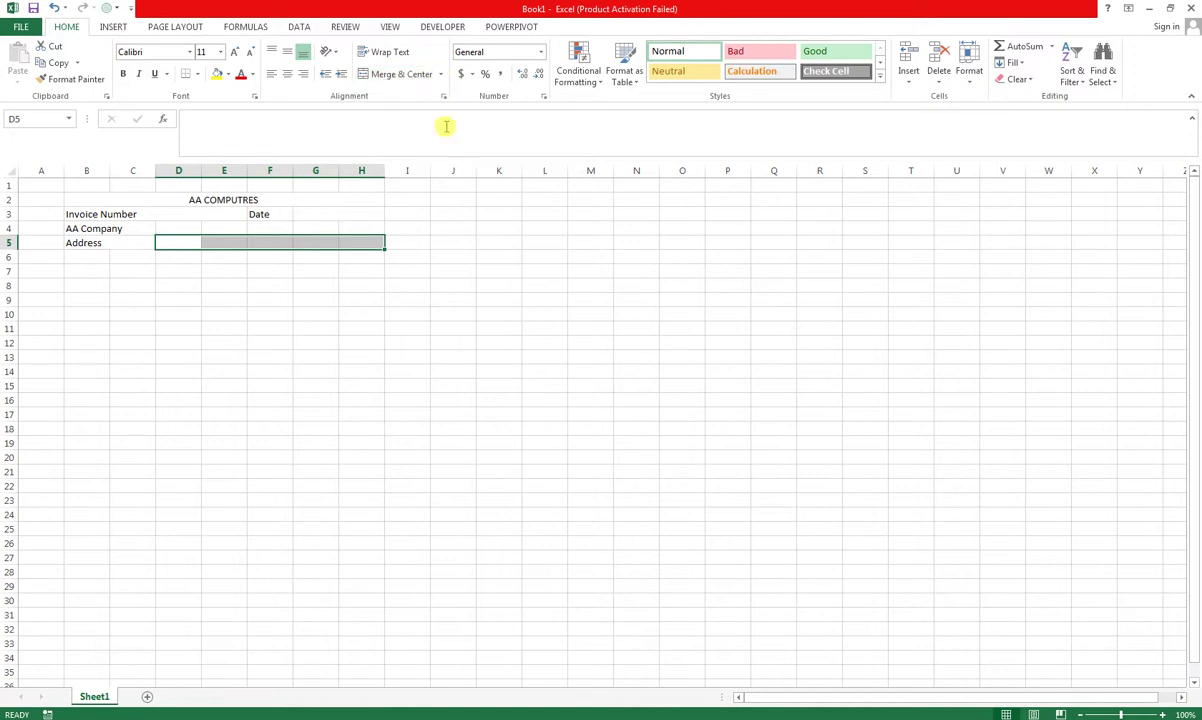
Step: Enter the label 'Phone' in cell F4
click(269, 232)
text(phon)
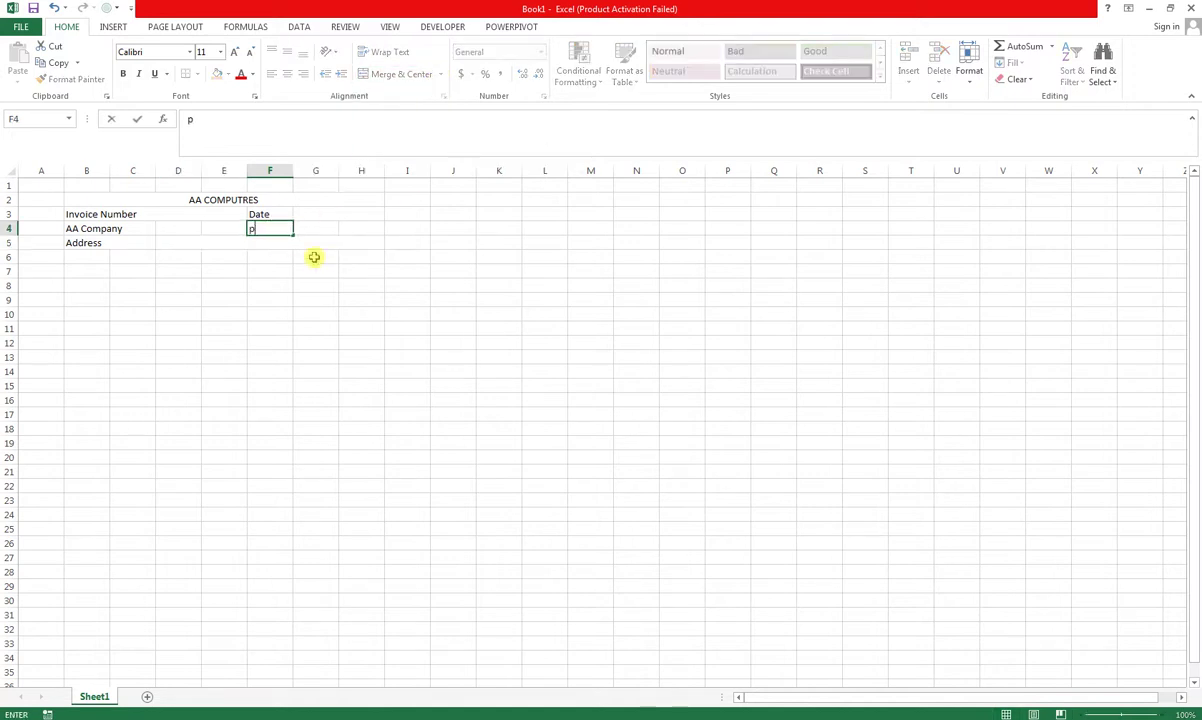
text(e)
key(BackSpace)
key(BackSpace)
key(BackSpace)
key(BackSpace)
key(BackSpace)
text(hon)
click(338, 231)
Step: Merge G4:H4 and D4:E4 into single value cells
drag(314, 225, 351, 224)
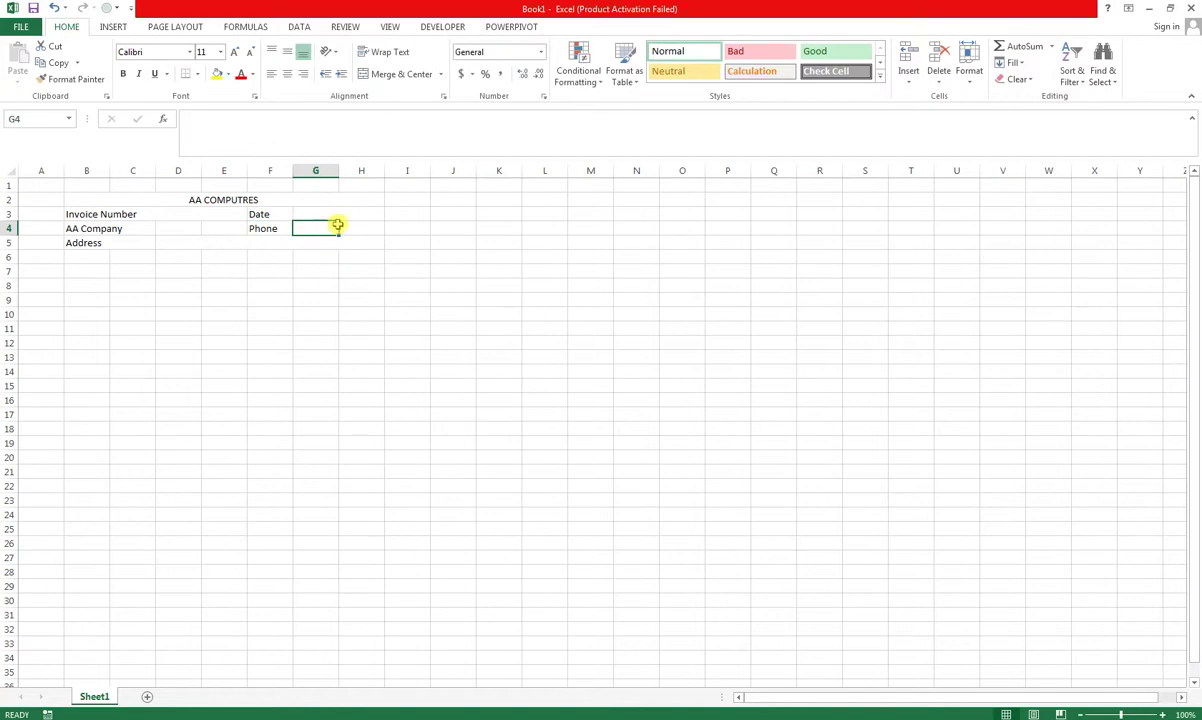
click(440, 74)
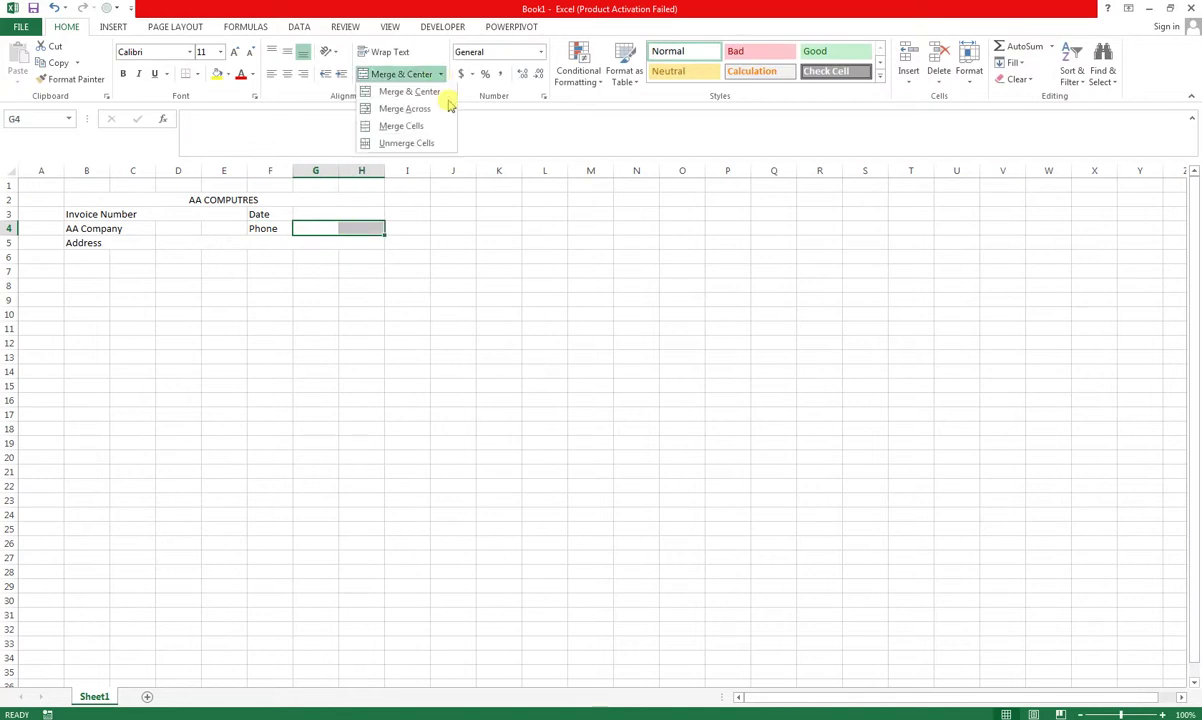
click(447, 110)
click(392, 289)
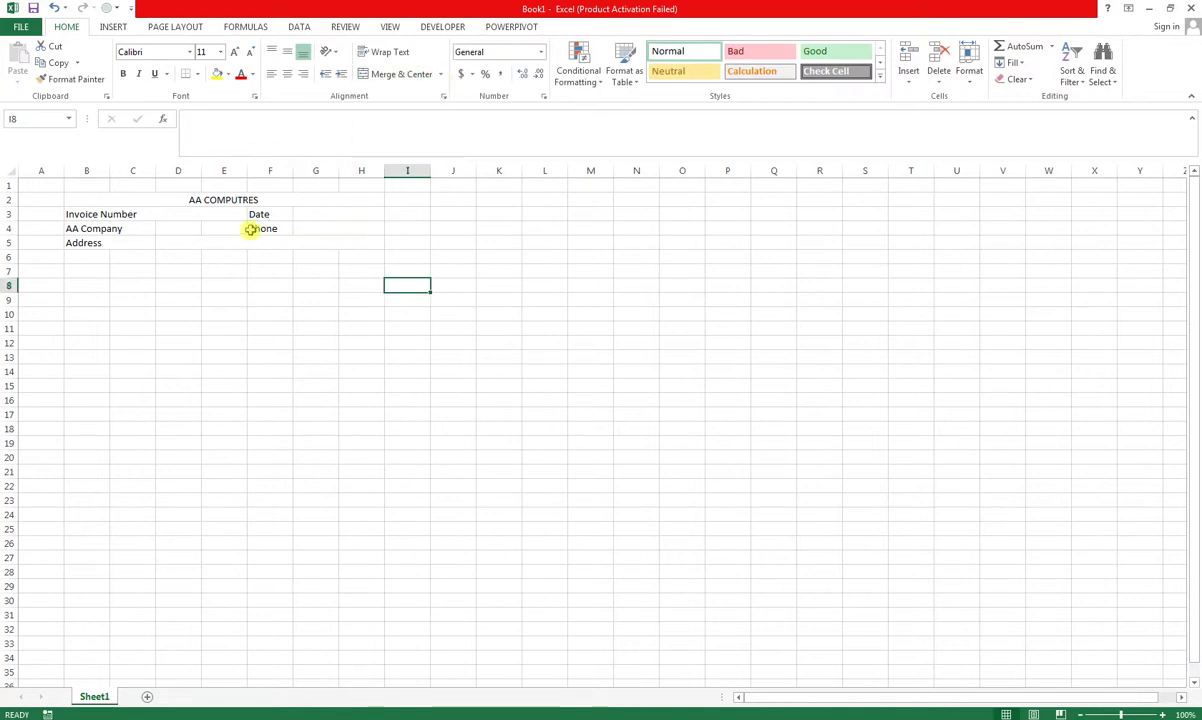
drag(178, 228, 214, 227)
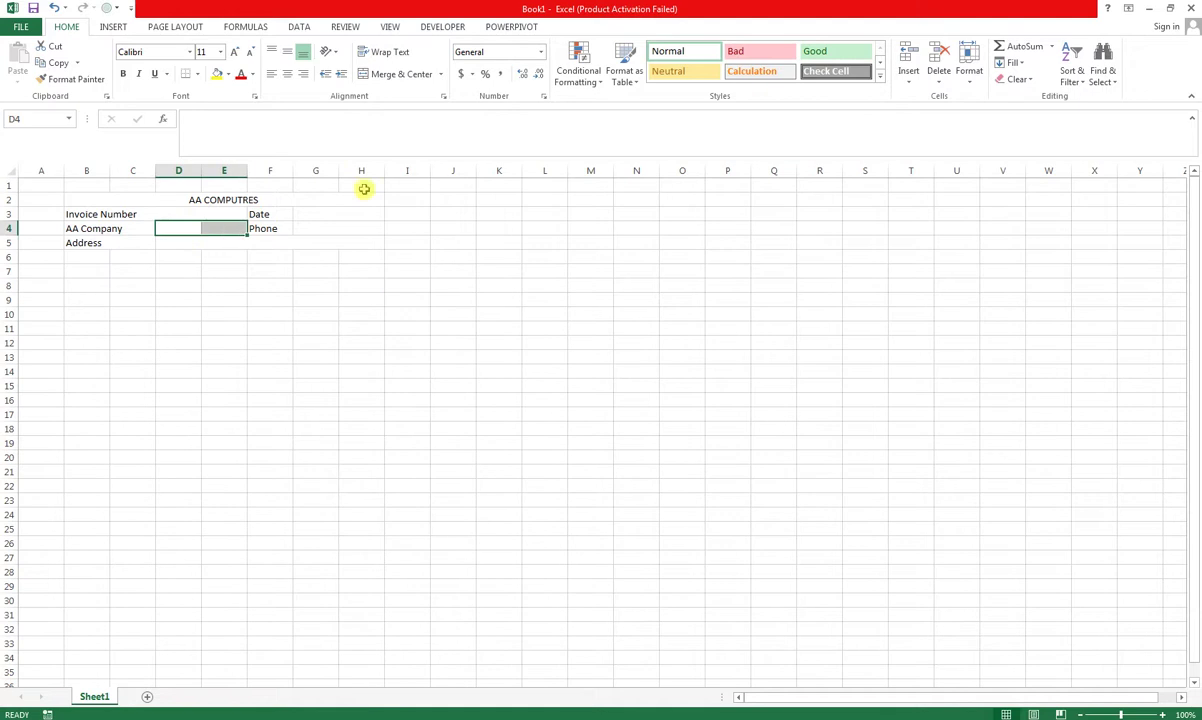
click(440, 74)
click(450, 111)
click(407, 242)
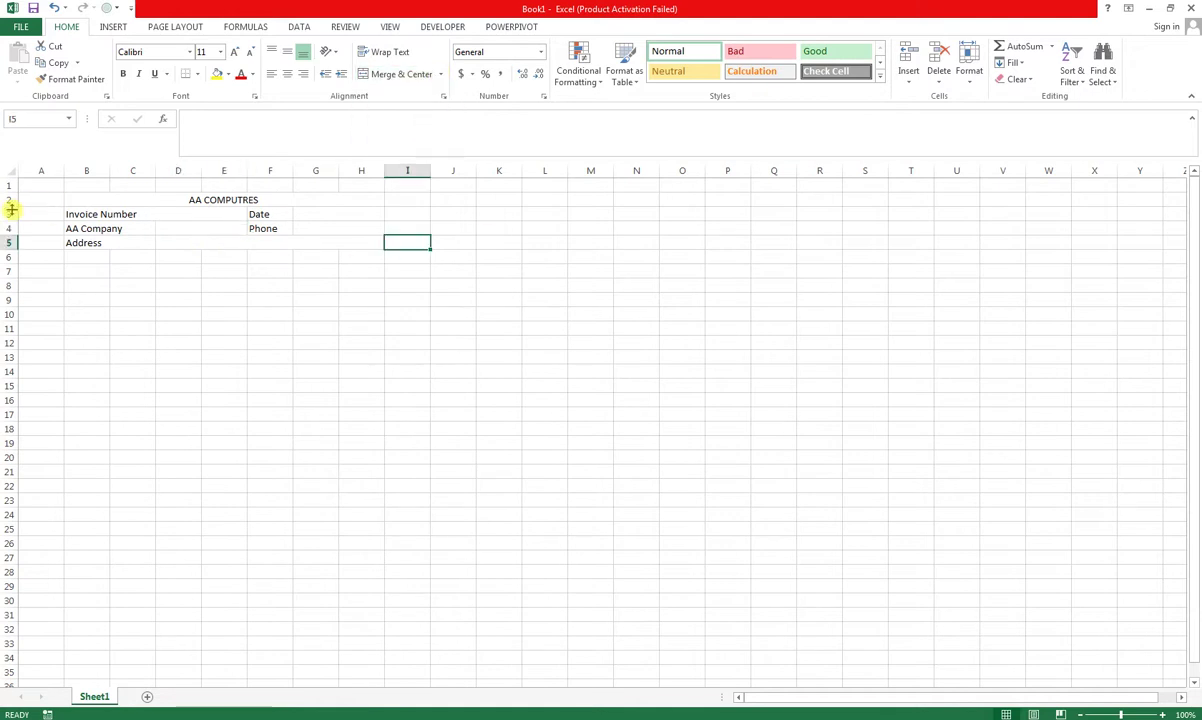
Step: Heighten row 2, unmerge the title, then merge B2:G2 and left-align 'AA COMPUTRES'
drag(9, 207, 9, 213)
click(169, 203)
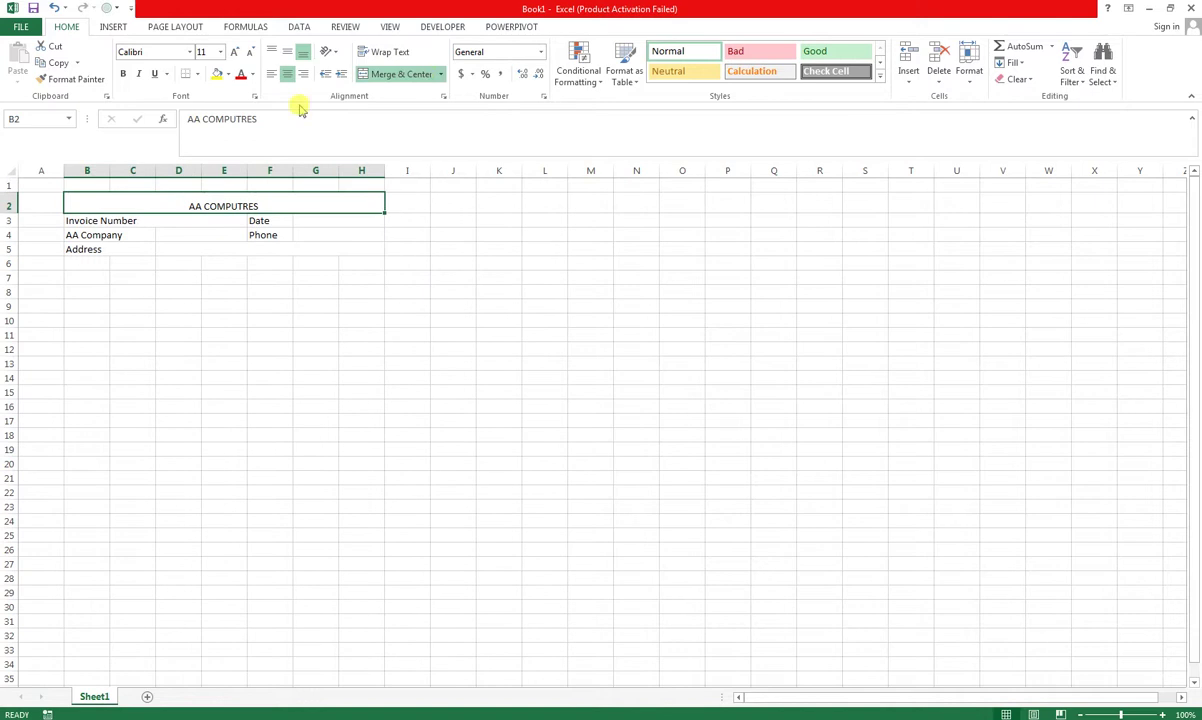
click(439, 75)
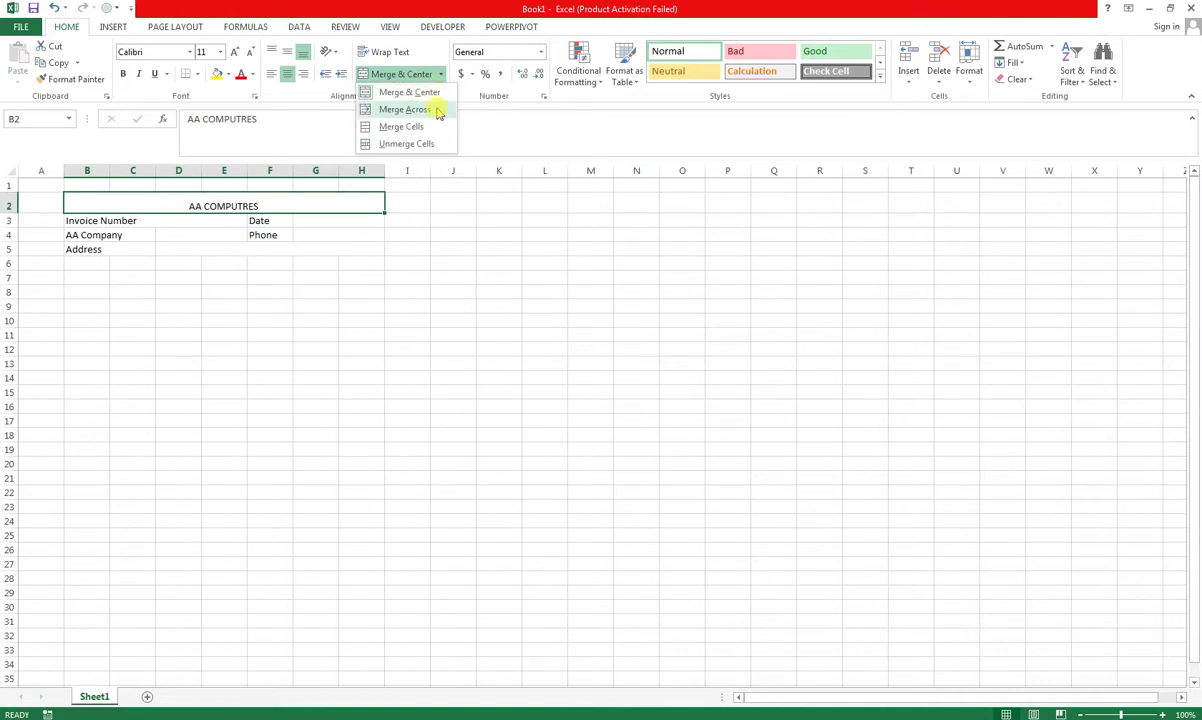
click(432, 146)
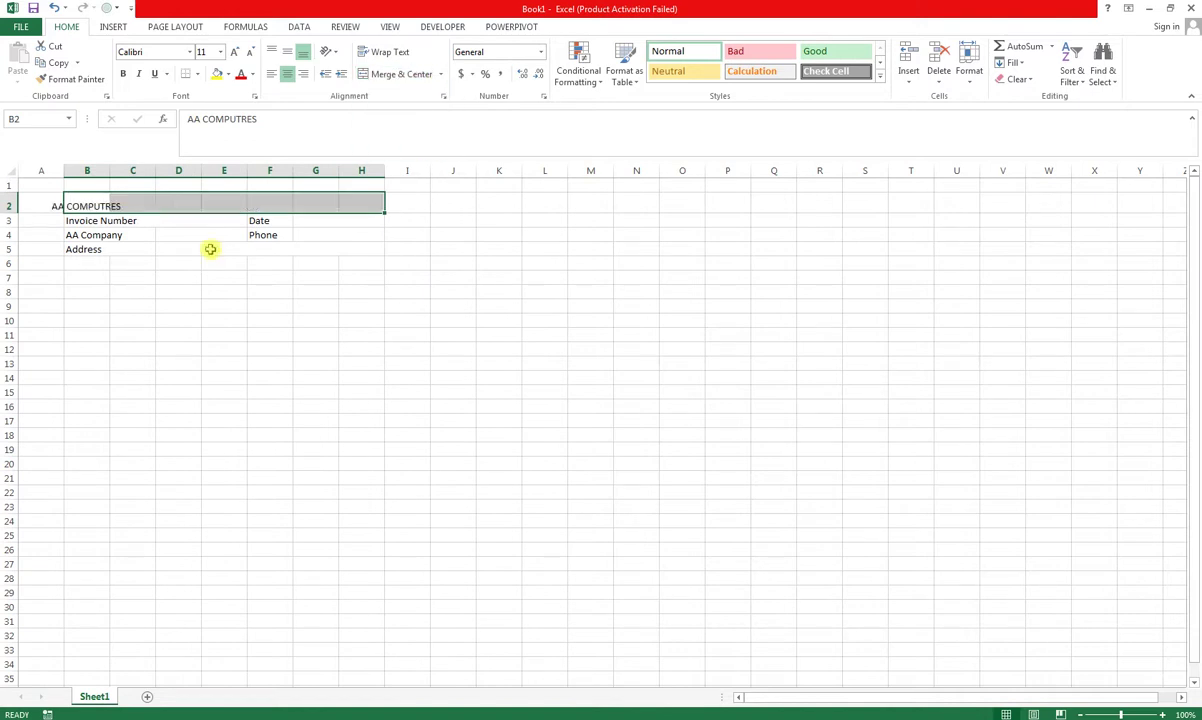
click(85, 203)
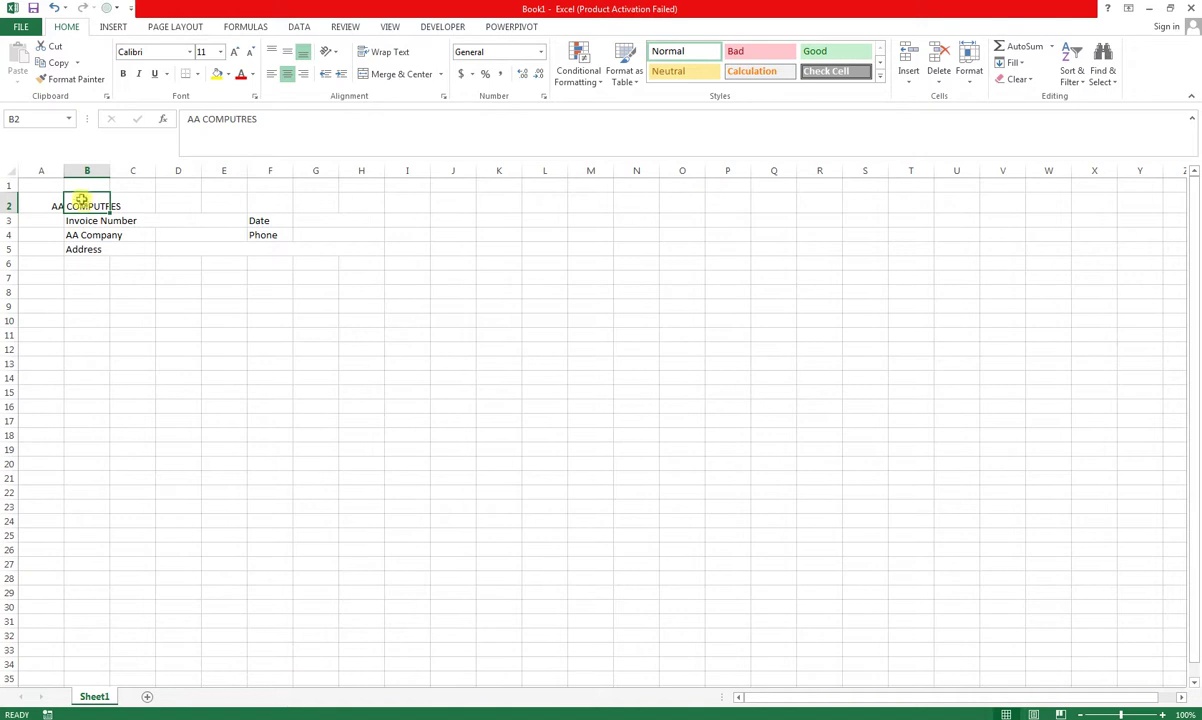
drag(84, 203, 319, 206)
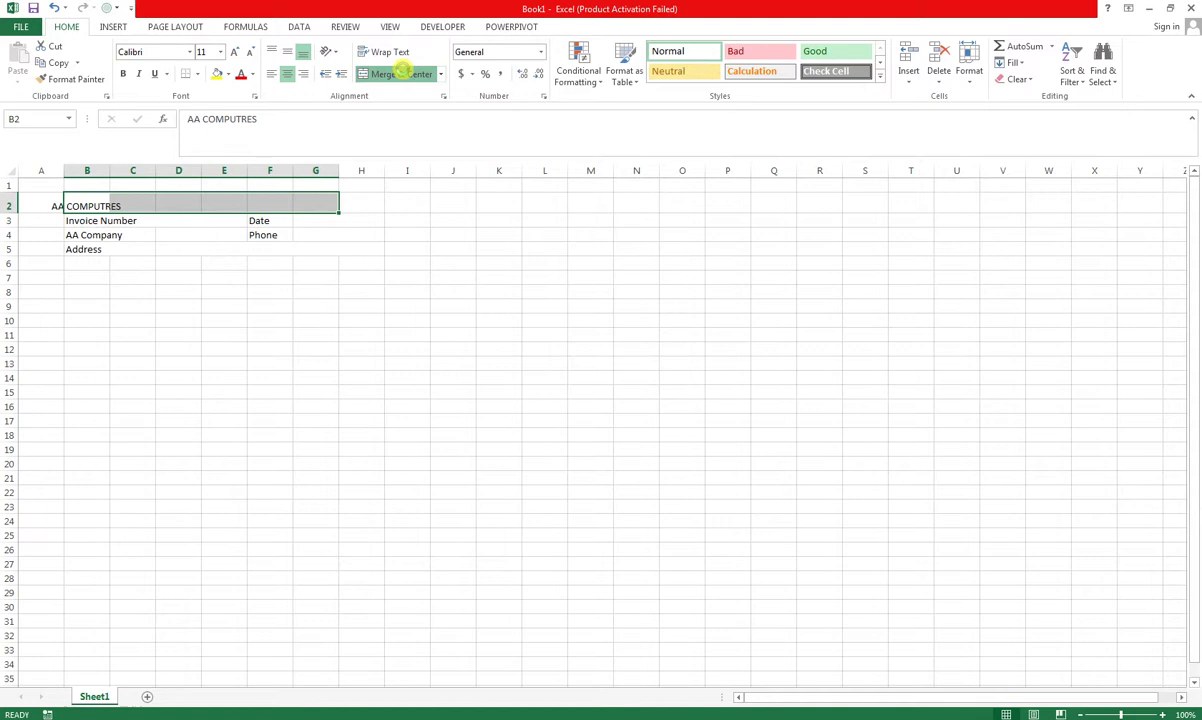
click(404, 75)
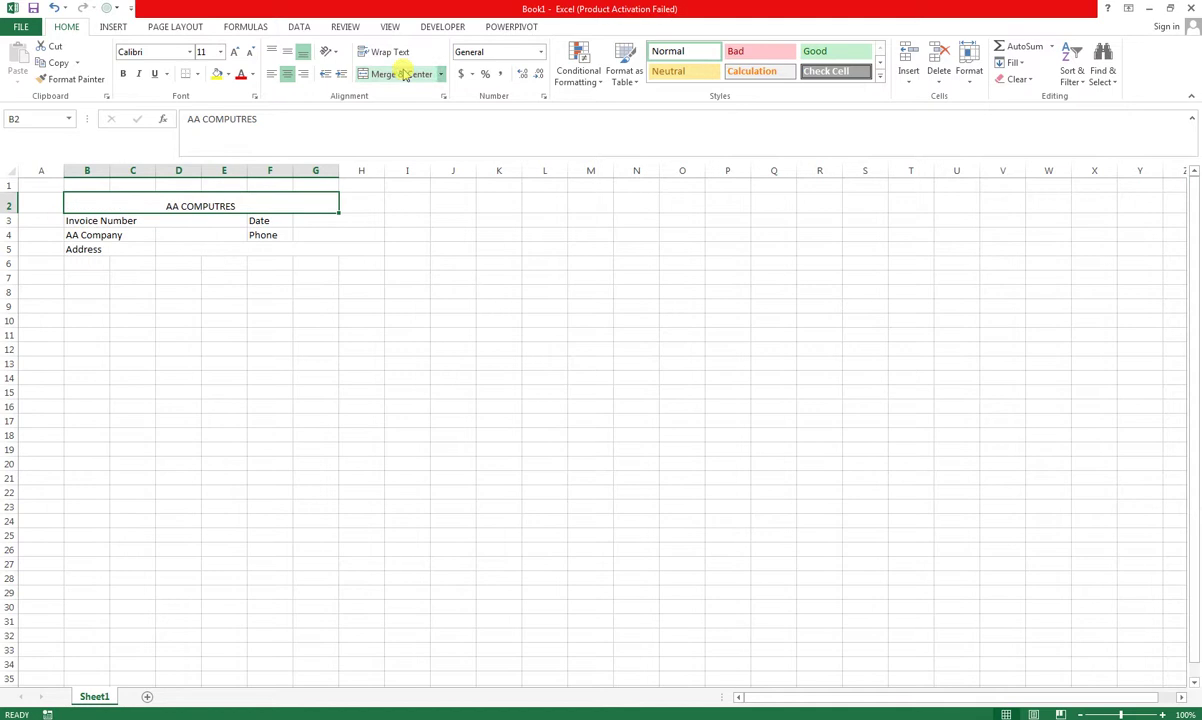
click(270, 76)
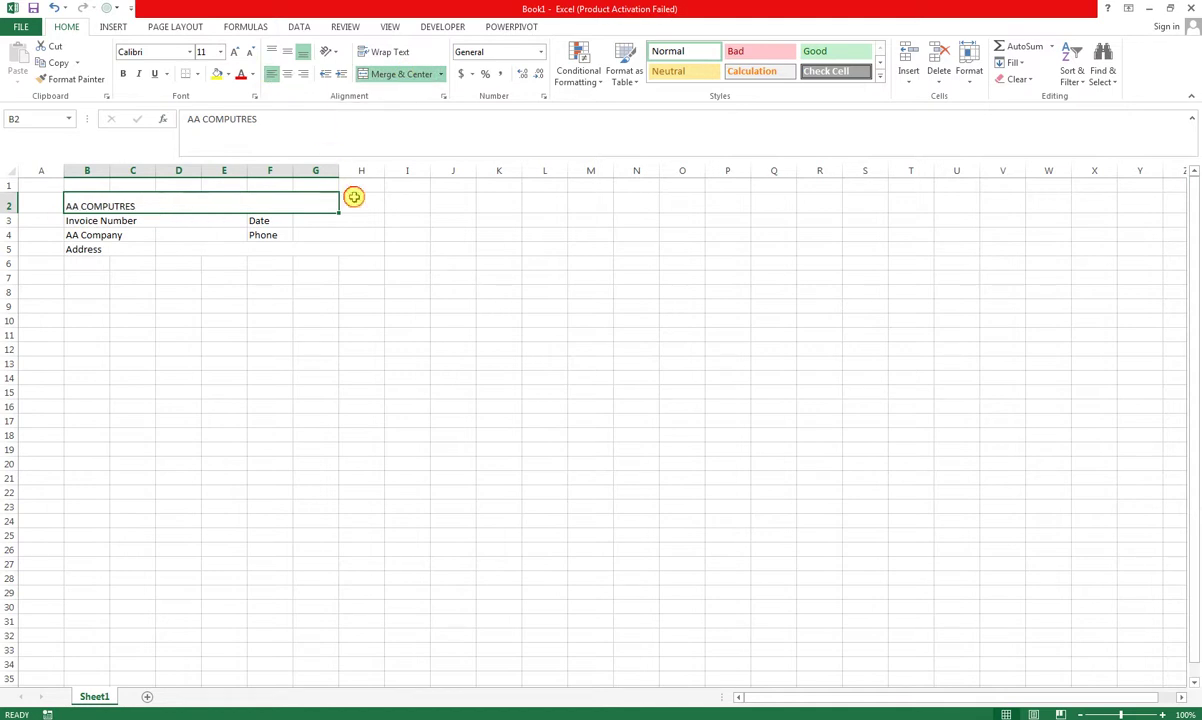
click(355, 198)
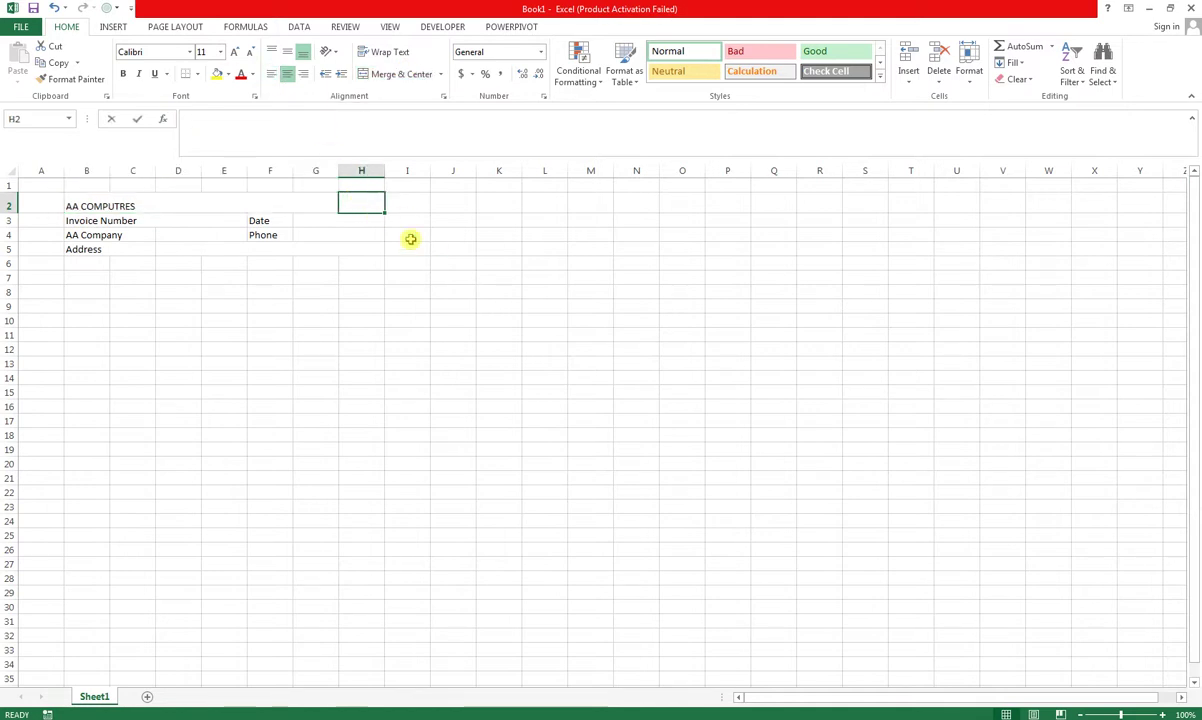
Step: Enter 'INVOICE' in H2 and select B6:H6 for the next heading
text(invoice)
key(BackSpace)
key(BackSpace)
key(BackSpace)
key(BackSpace)
key(BackSpace)
key(BackSpace)
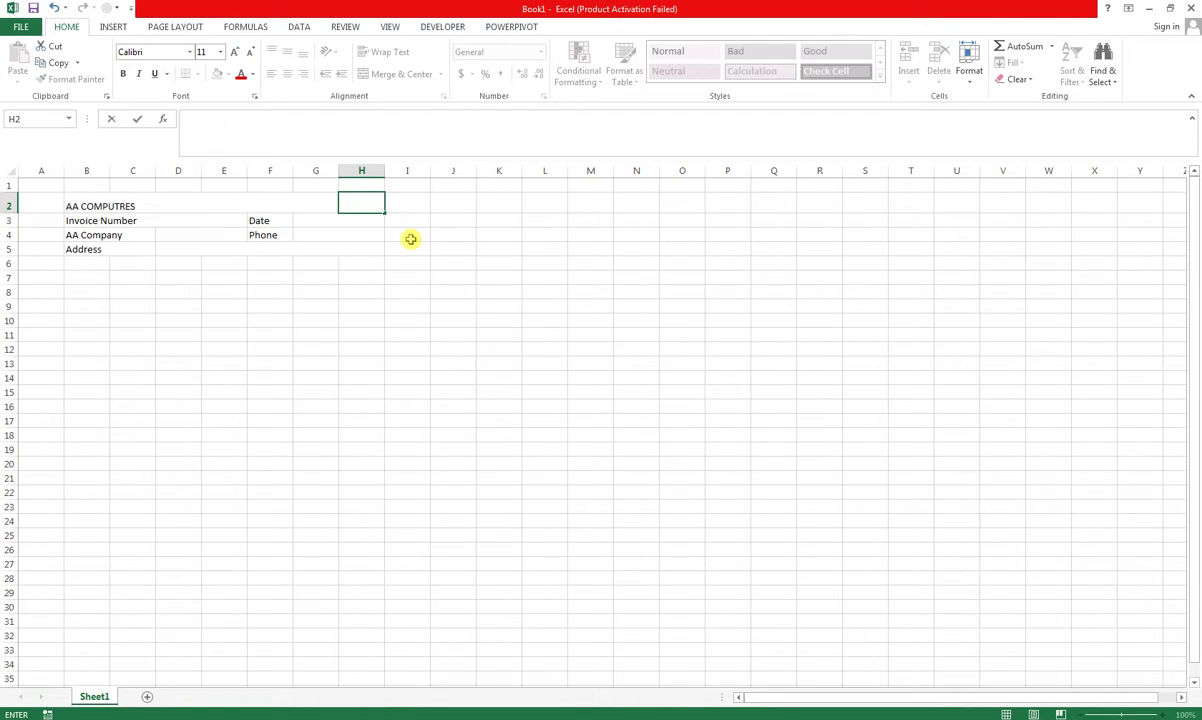
text(INVOICE)
click(410, 239)
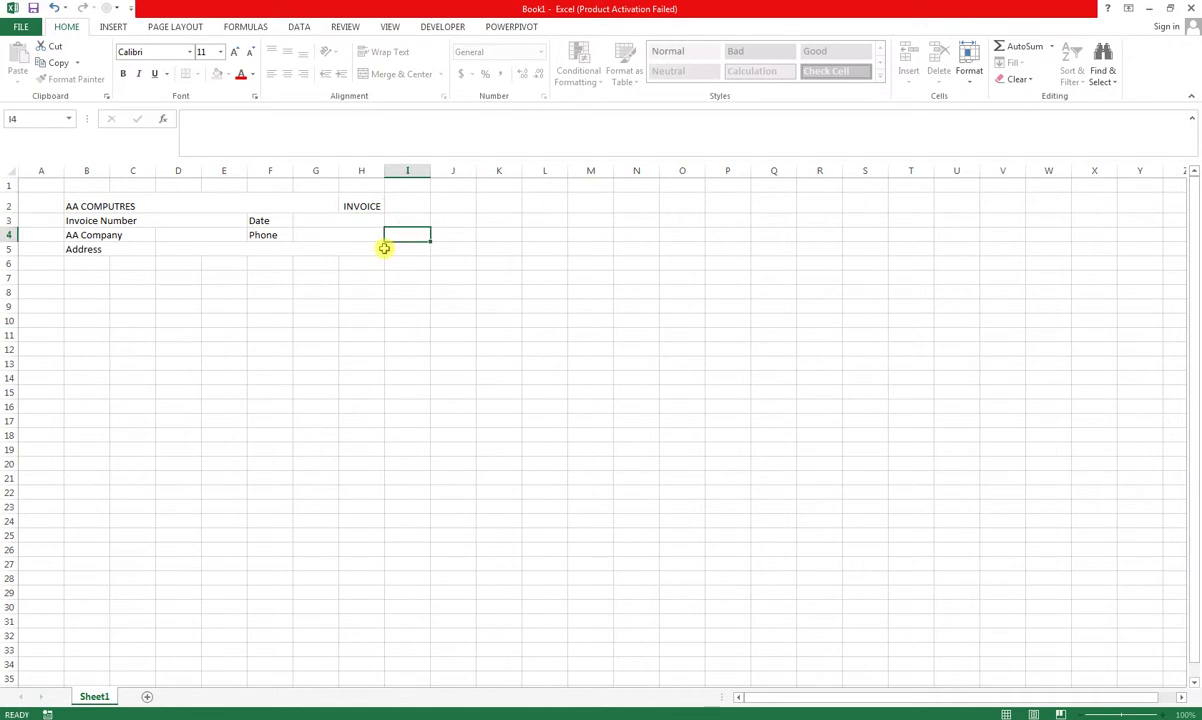
key(Up)
key(Up)
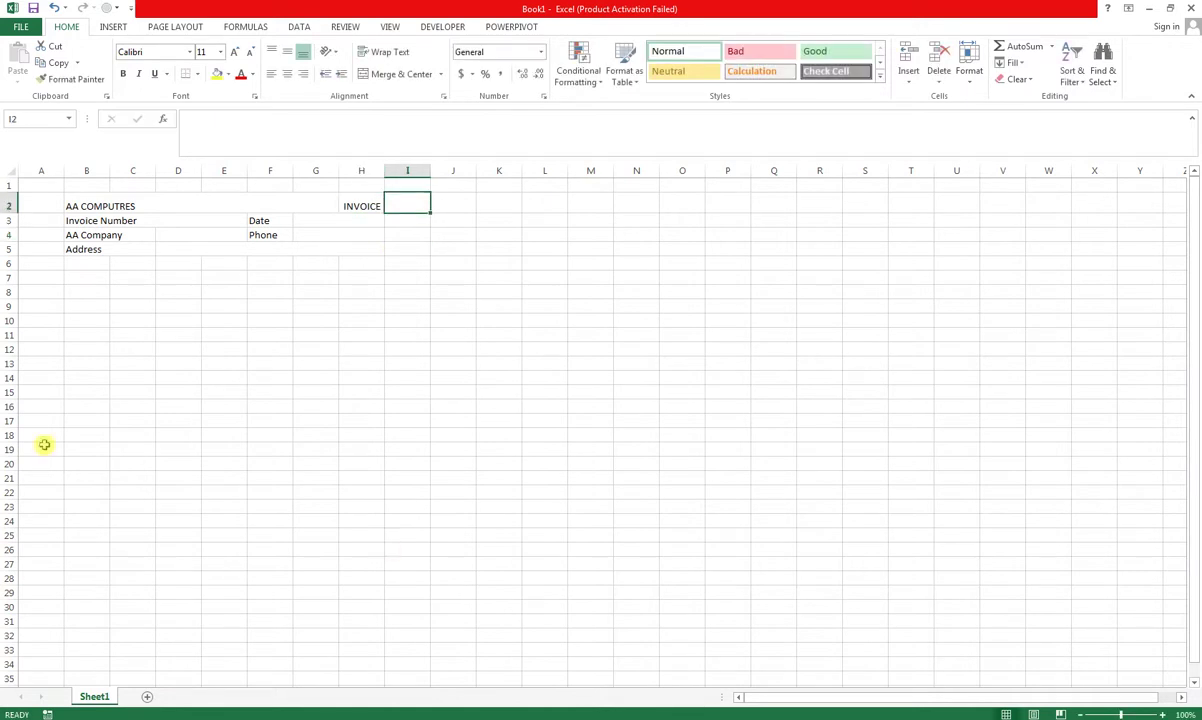
click(88, 261)
drag(88, 261, 362, 261)
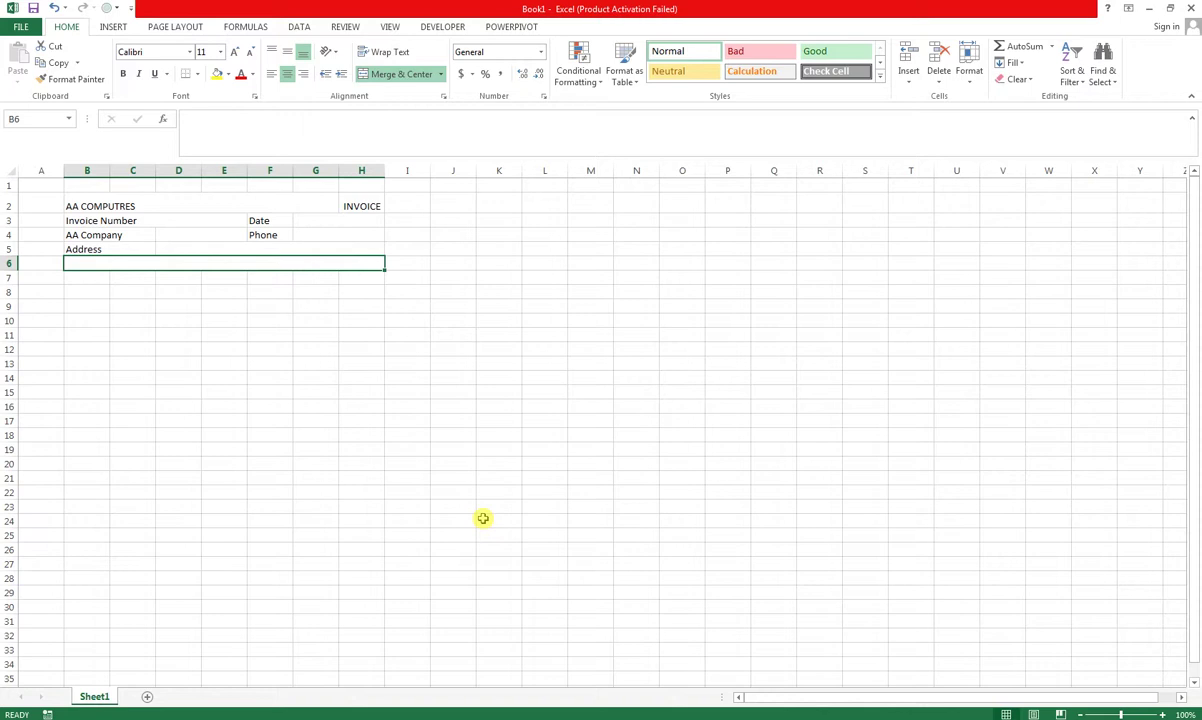
Step: Enter the heading 'Coustomer Details' in merged B6:H6 and make row 6 taller
text(cUSTOMER)
key(BackSpace)
key(BackSpace)
key(BackSpace)
key(BackSpace)
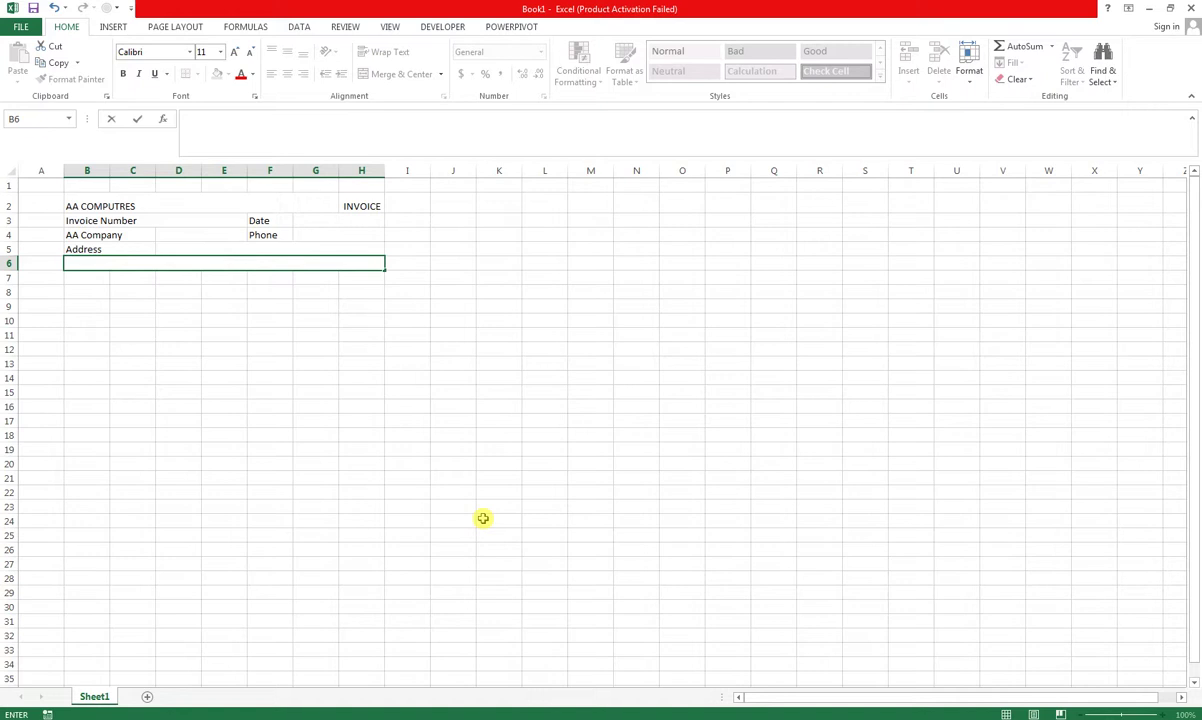
text(Coustomer Details)
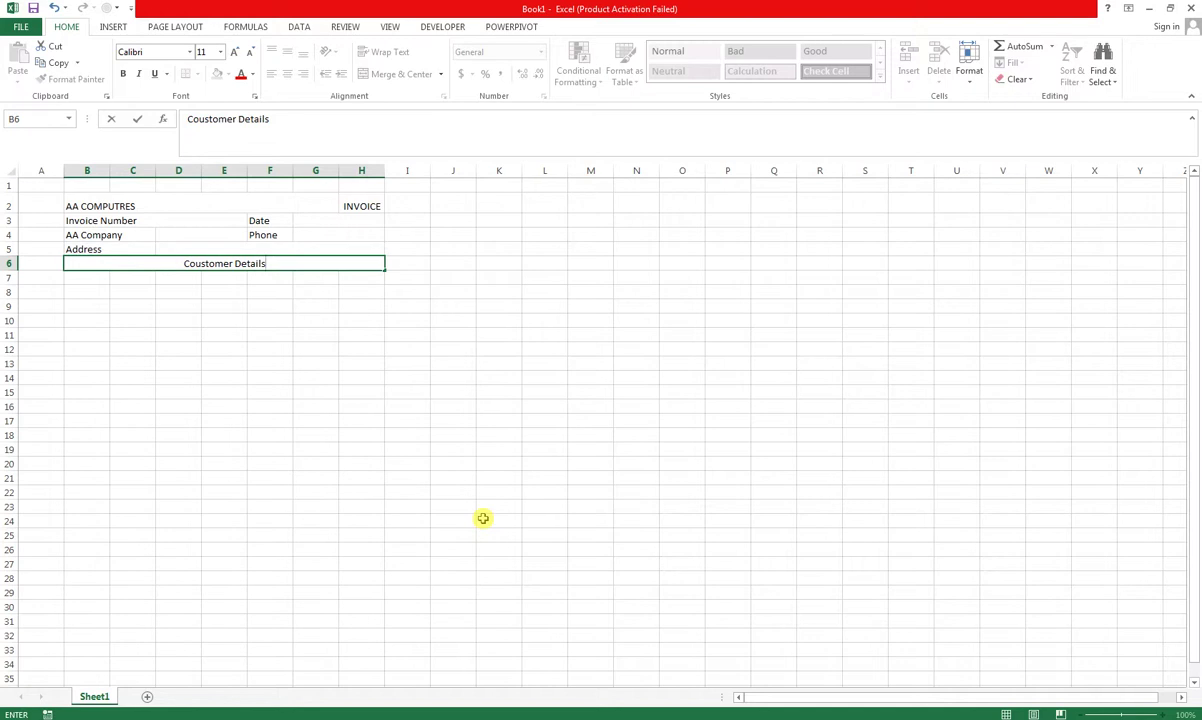
click(180, 319)
drag(9, 270, 9, 273)
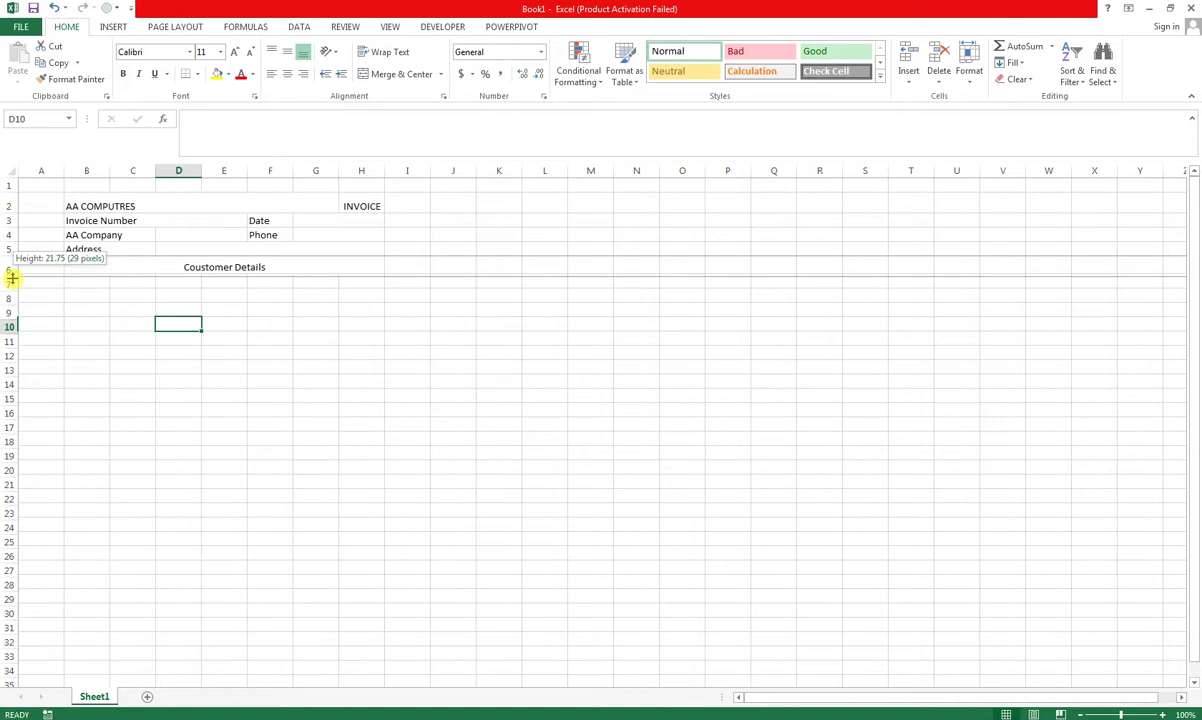
Step: Make row 6 taller and merge B7:H8 across, row by row
drag(12, 277, 12, 278)
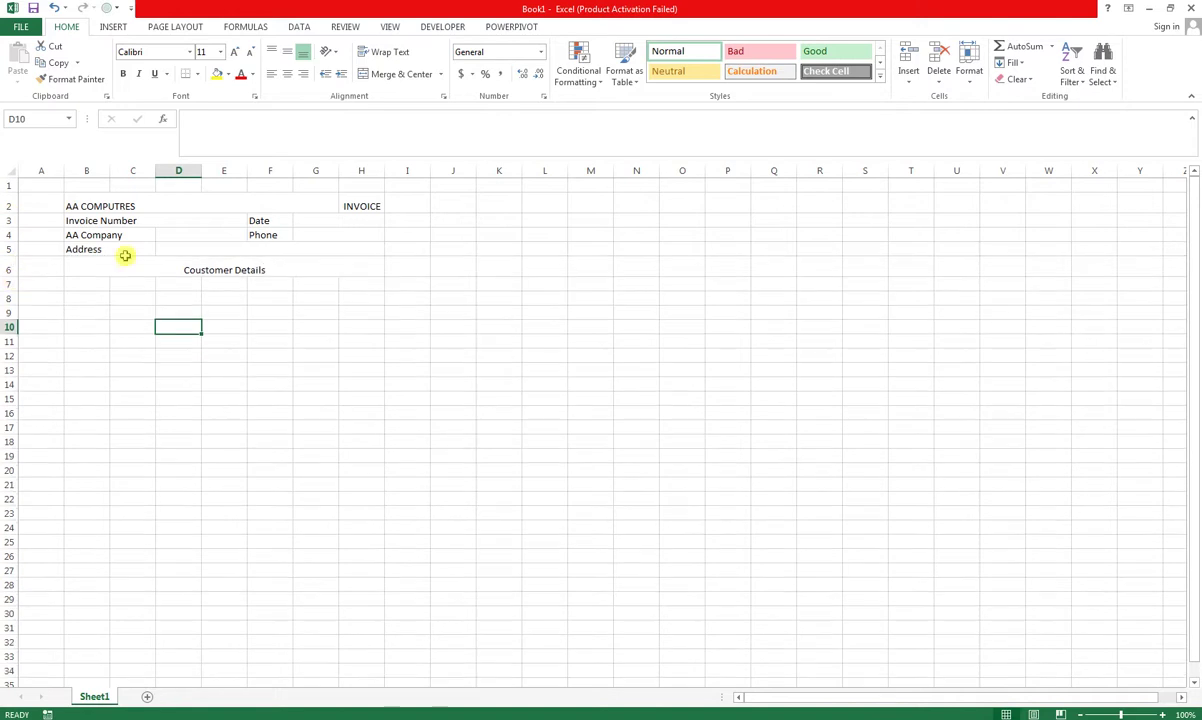
click(80, 286)
drag(92, 285, 360, 307)
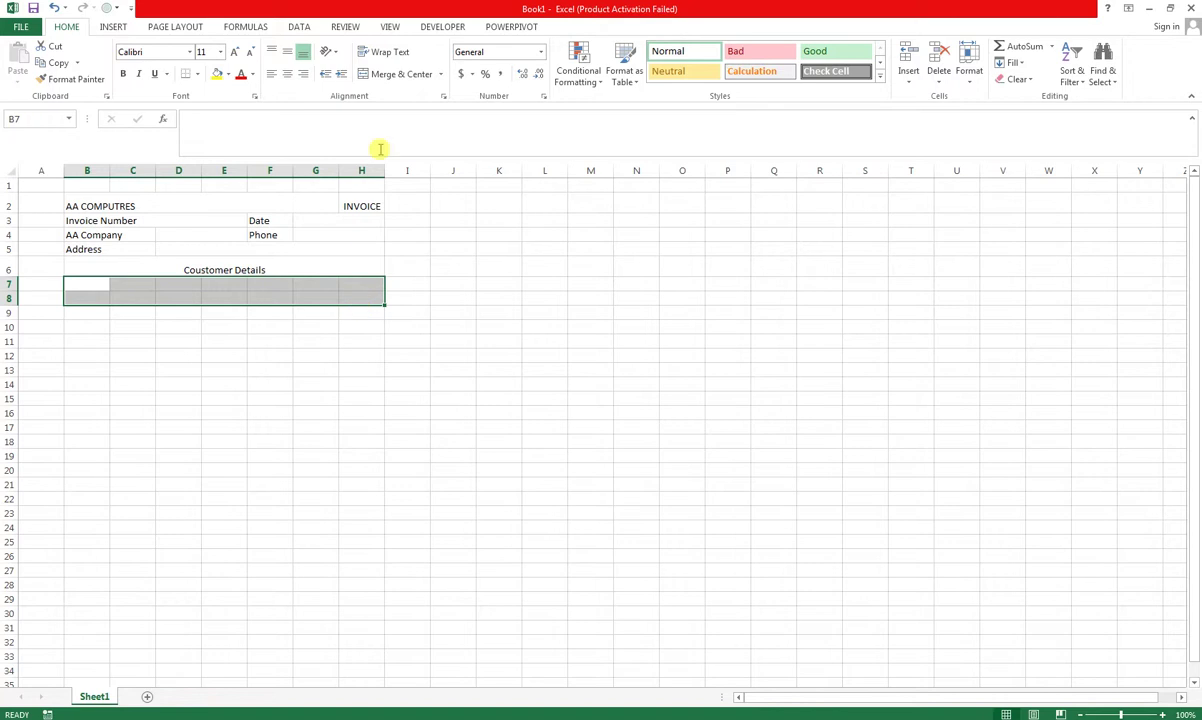
click(440, 74)
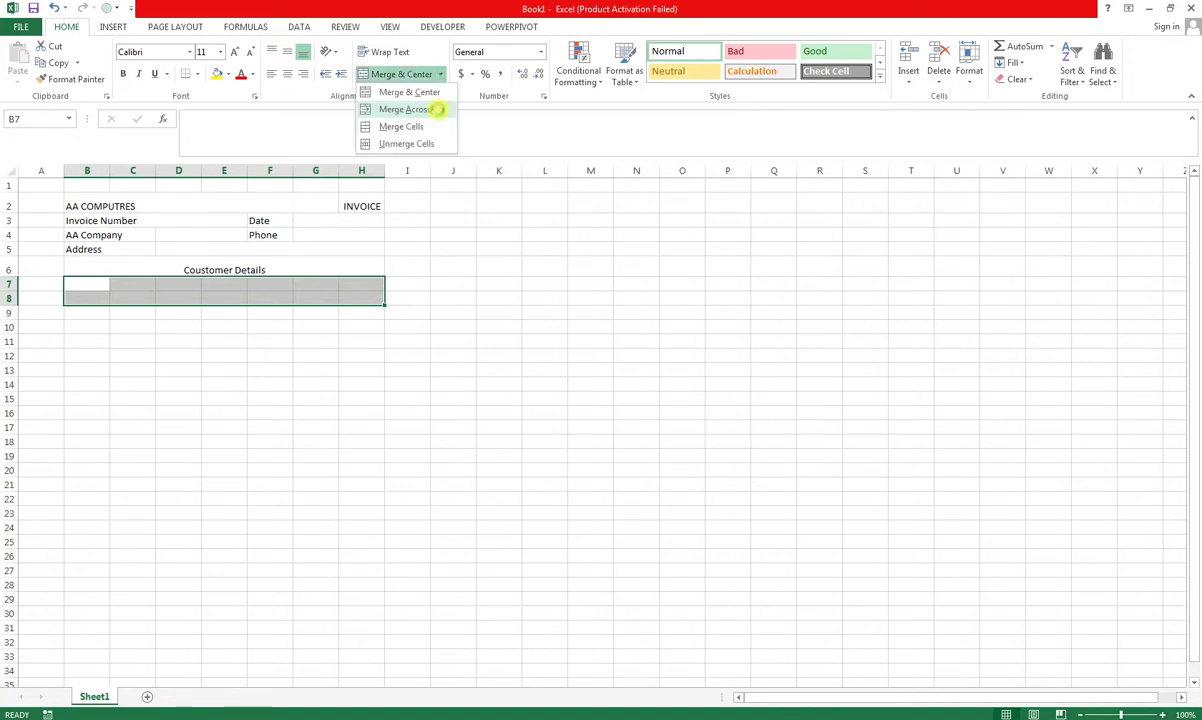
click(439, 110)
Step: Enter 'Name' in B7 and 'address' in B8
click(111, 289)
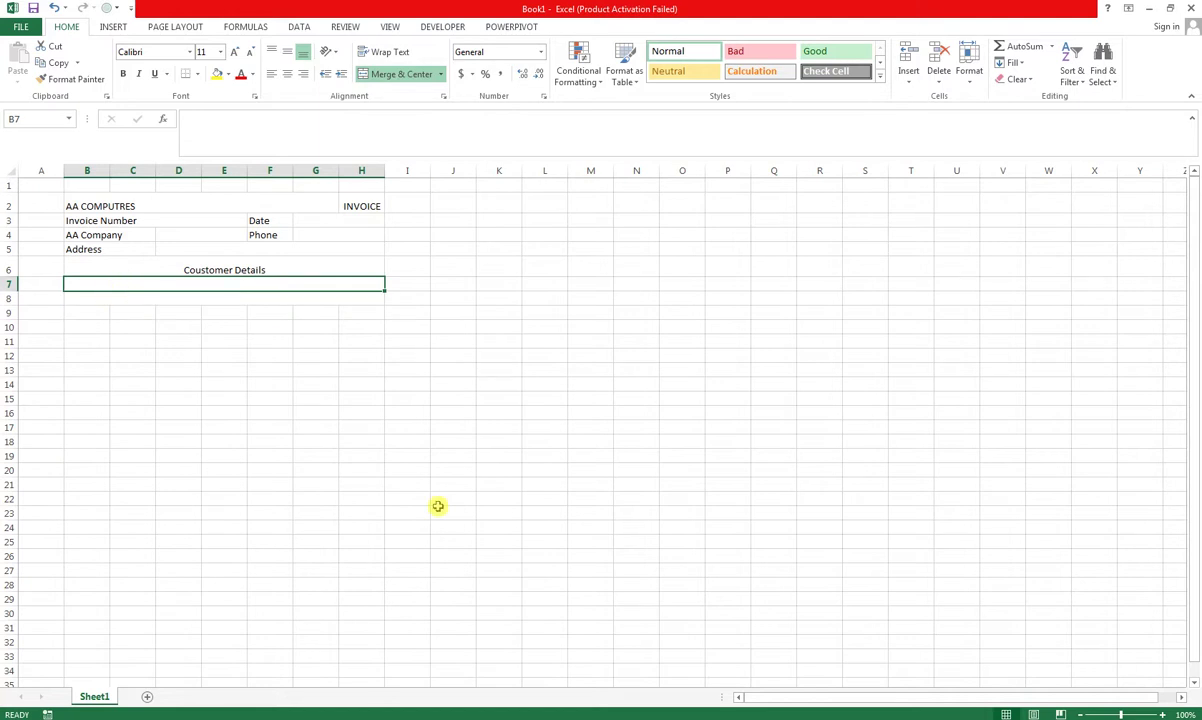
text(Nmae)
key(BackSpace)
key(BackSpace)
text(me)
key(Return)
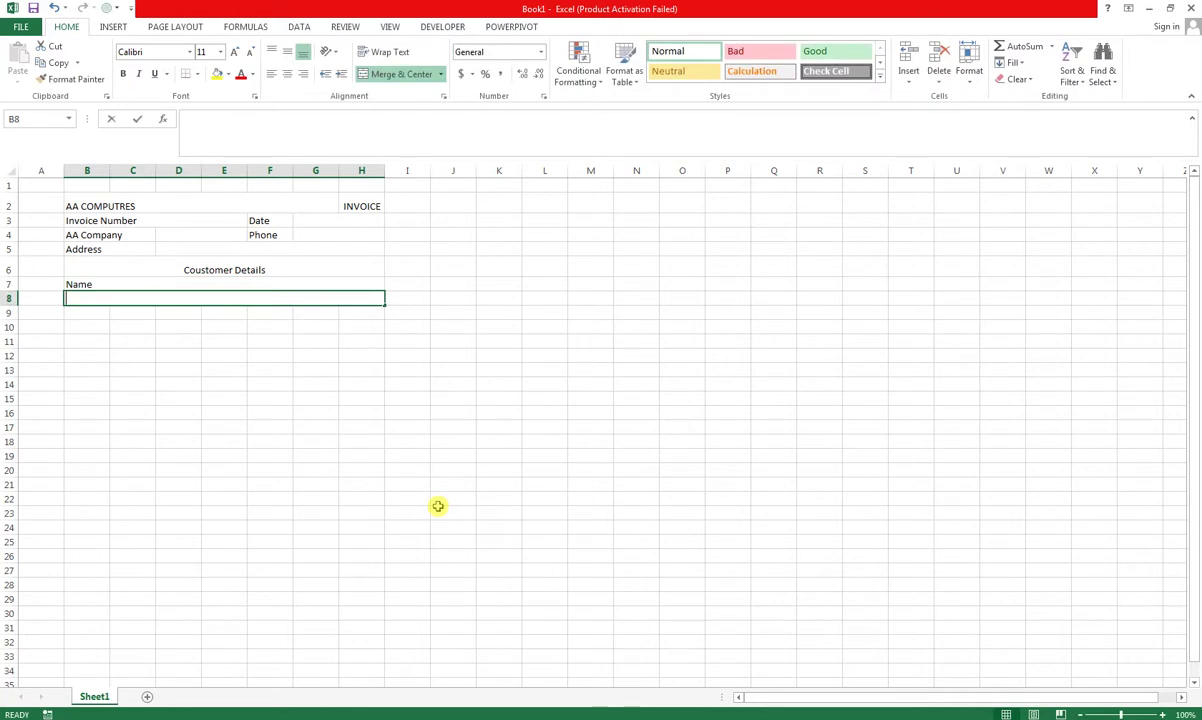
text(address)
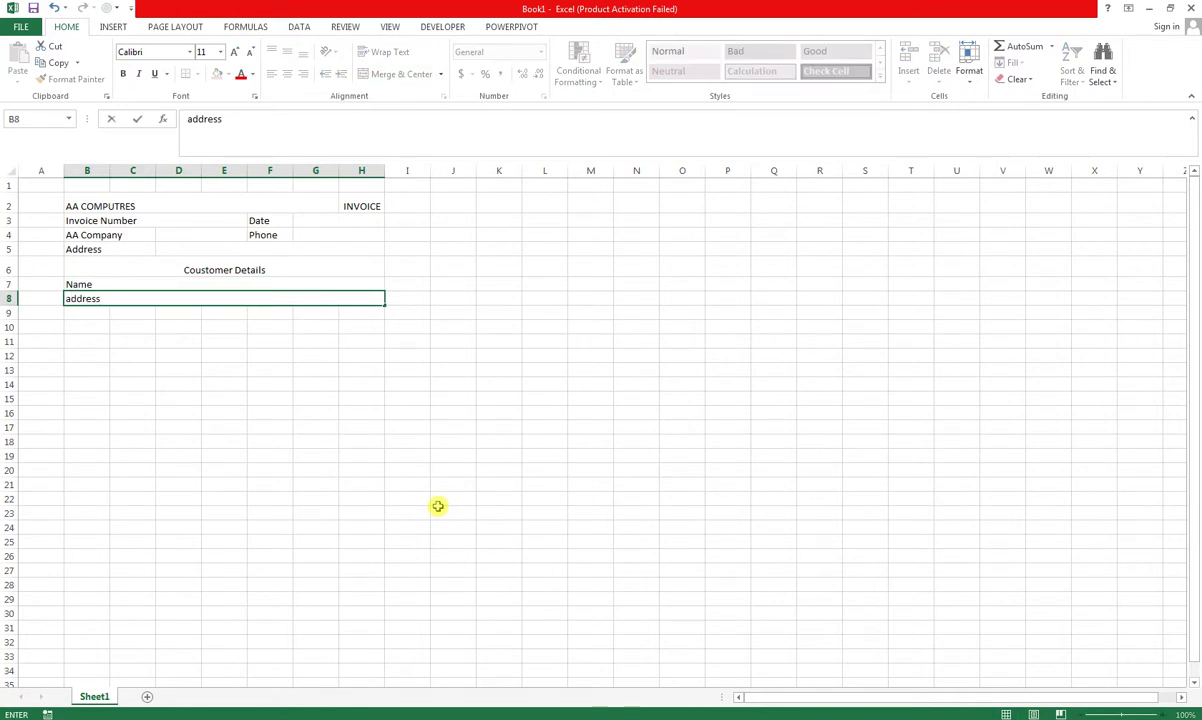
key(Return)
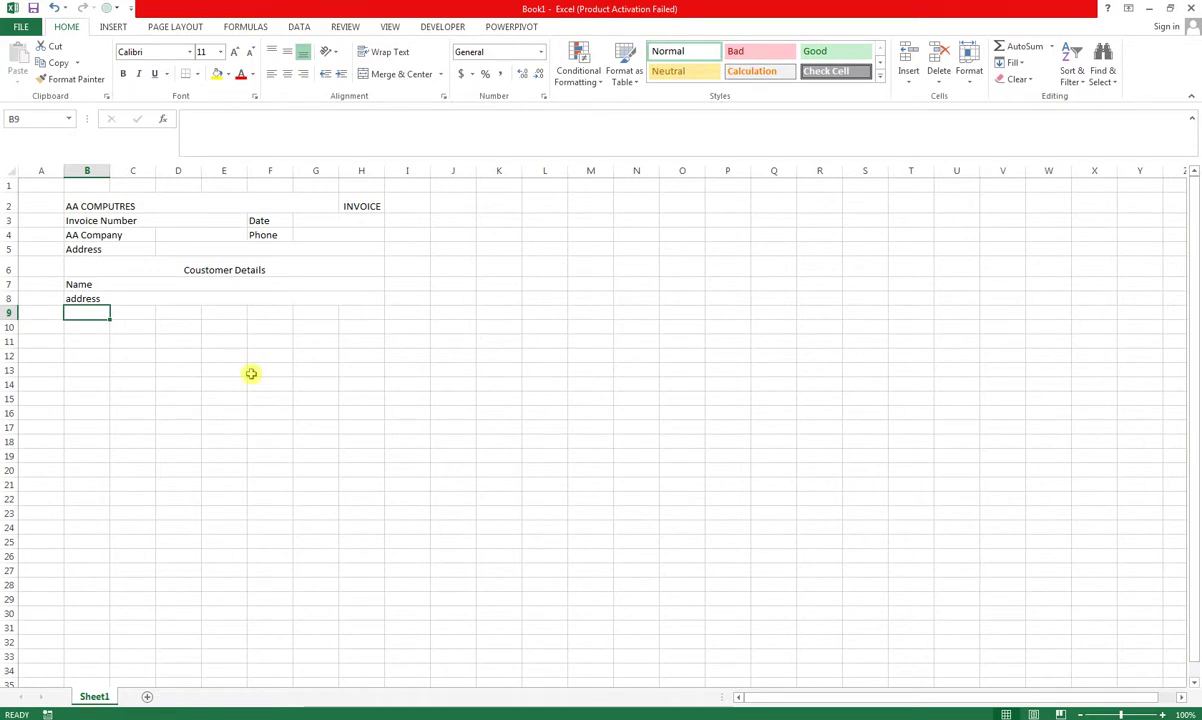
click(199, 270)
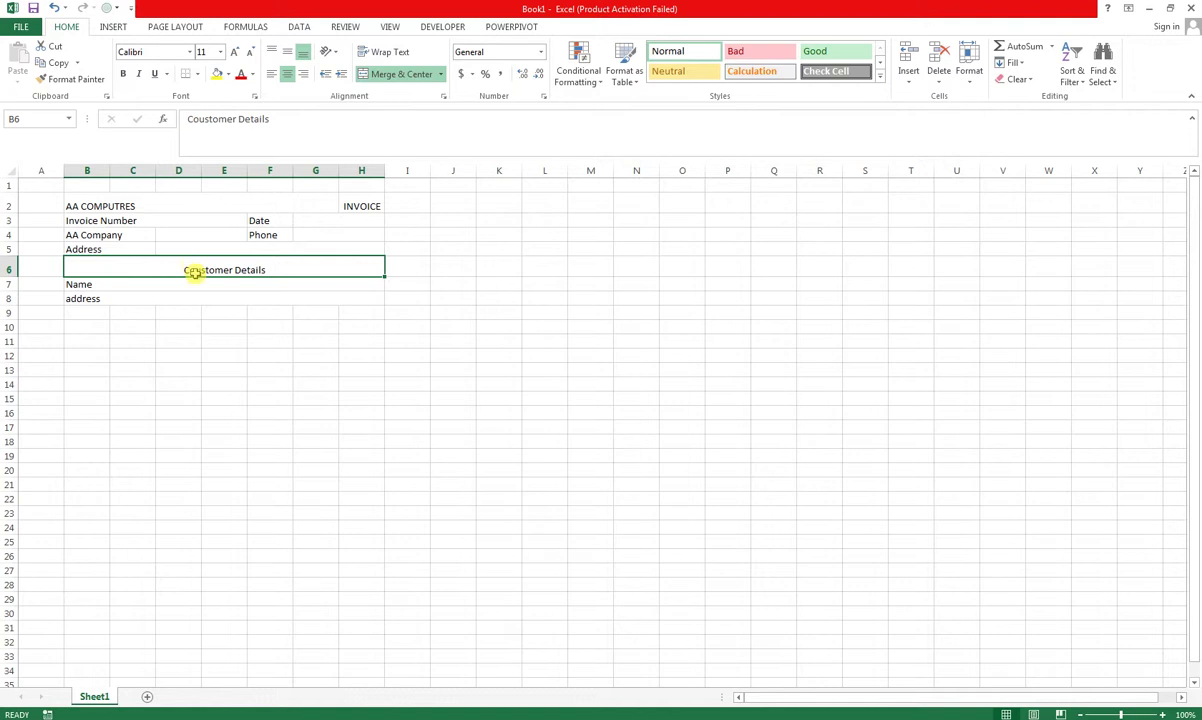
Step: Correct the heading to 'Customer Details', make it bold and vertically centred
double_click(194, 271)
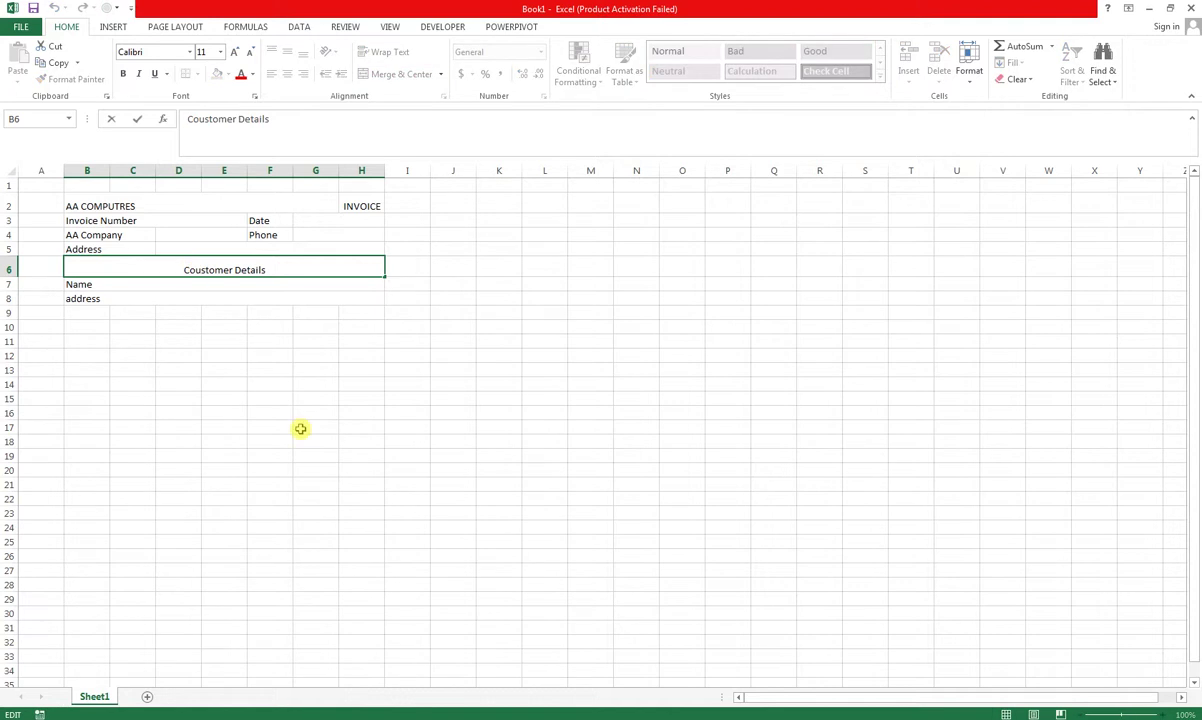
key(BackSpace)
key(Return)
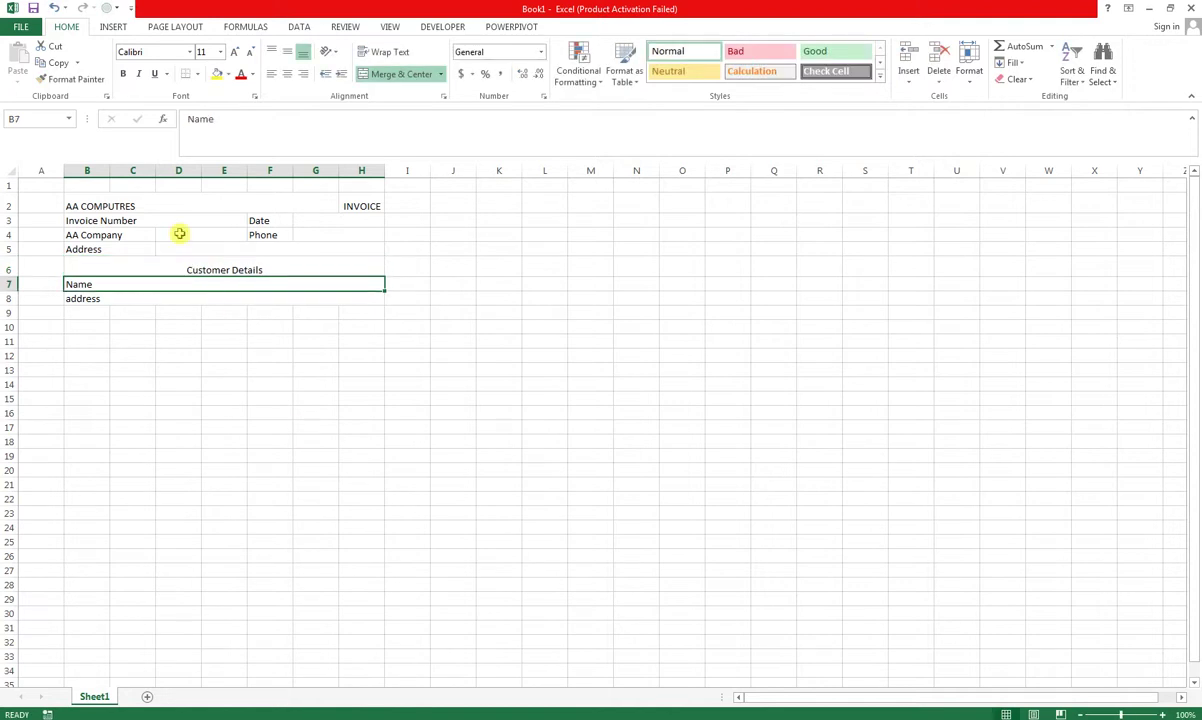
click(205, 270)
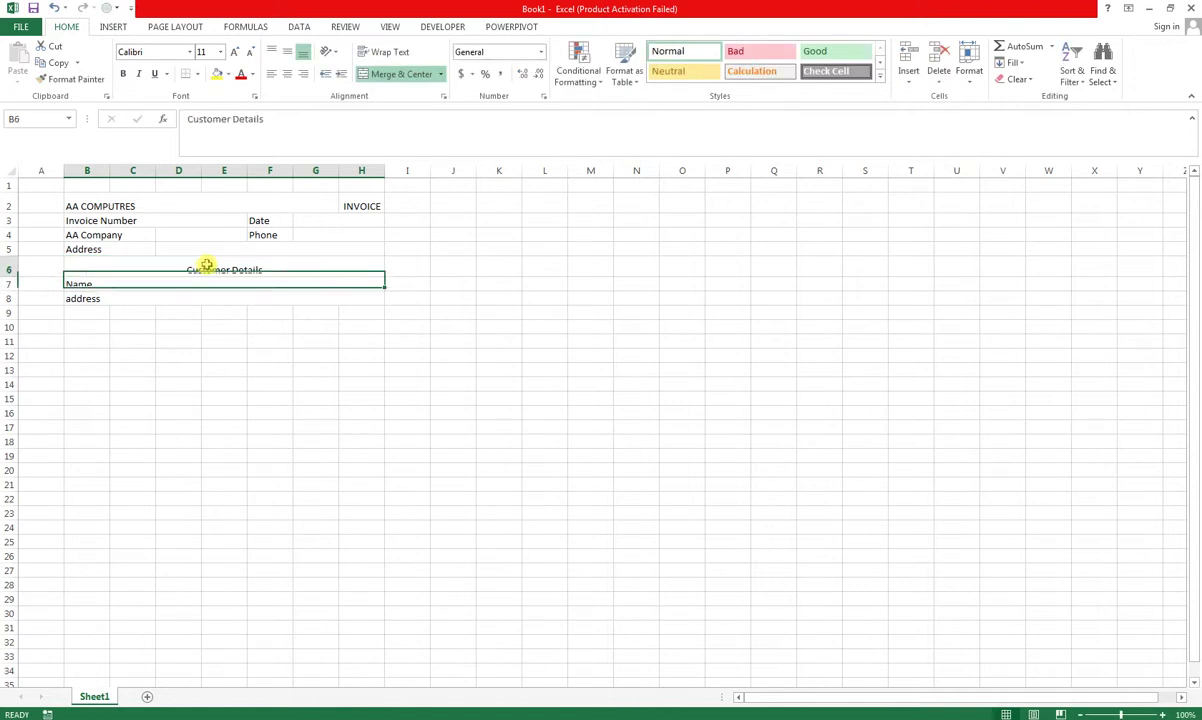
click(123, 76)
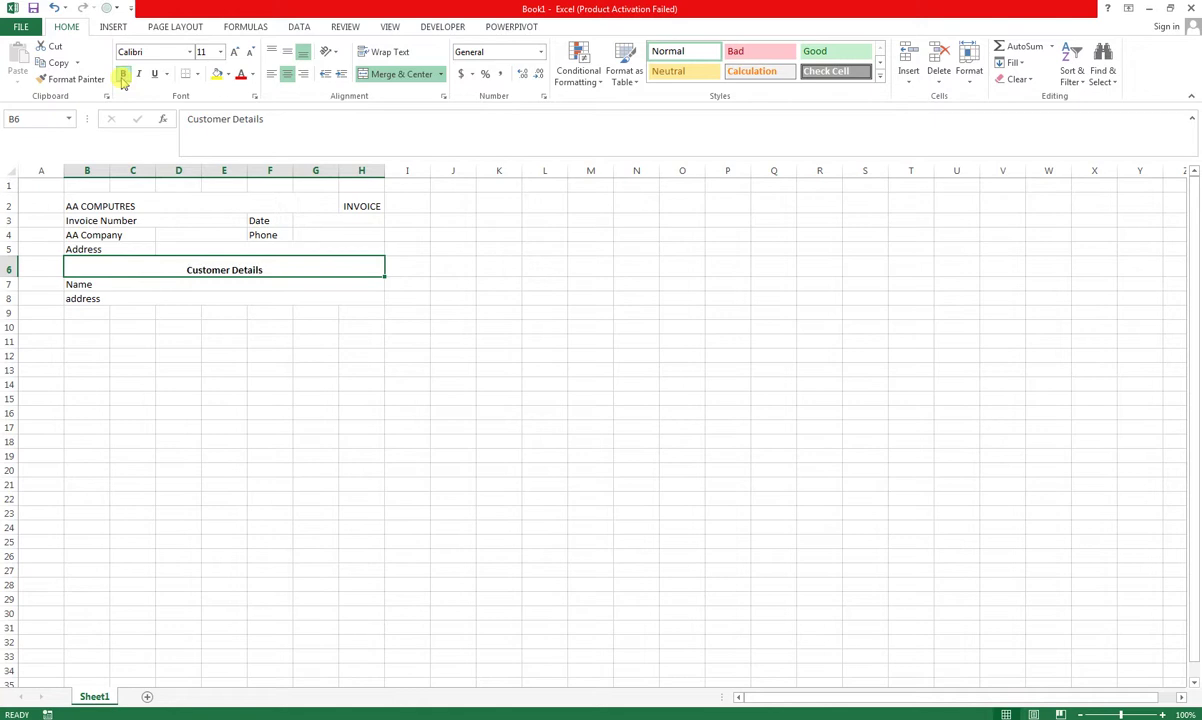
click(287, 53)
Step: Make the AA COMPUTRES title bold, middle-aligned and size 14
click(118, 207)
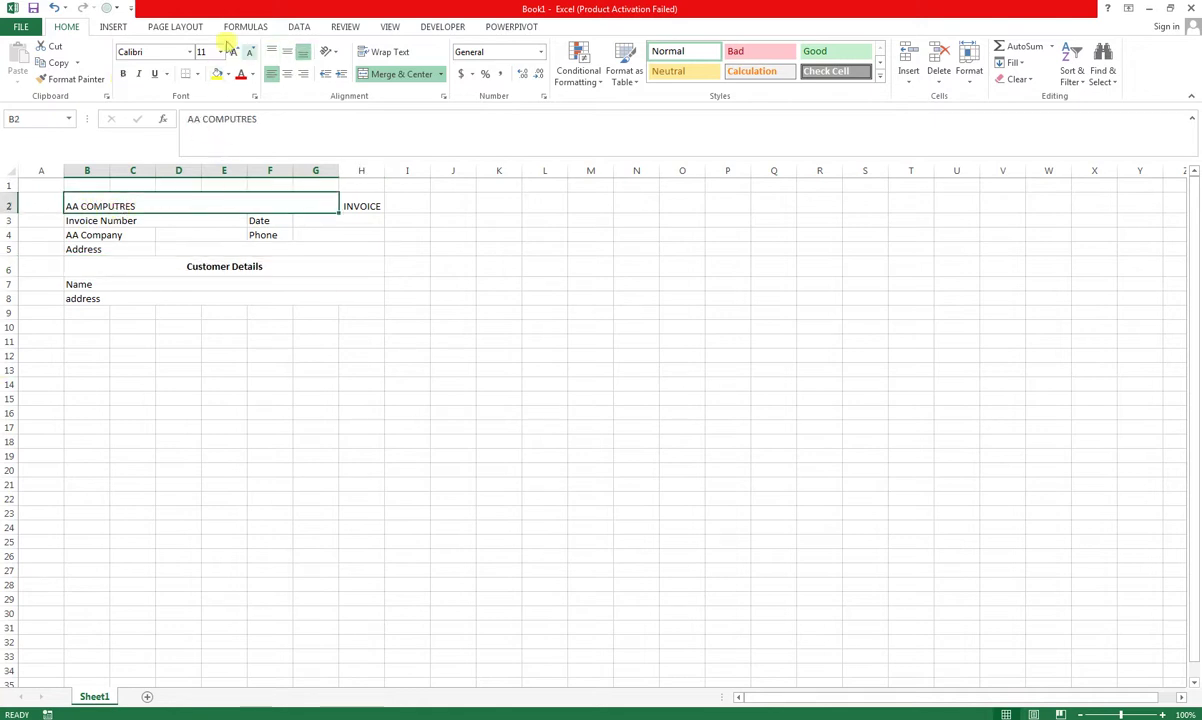
click(123, 75)
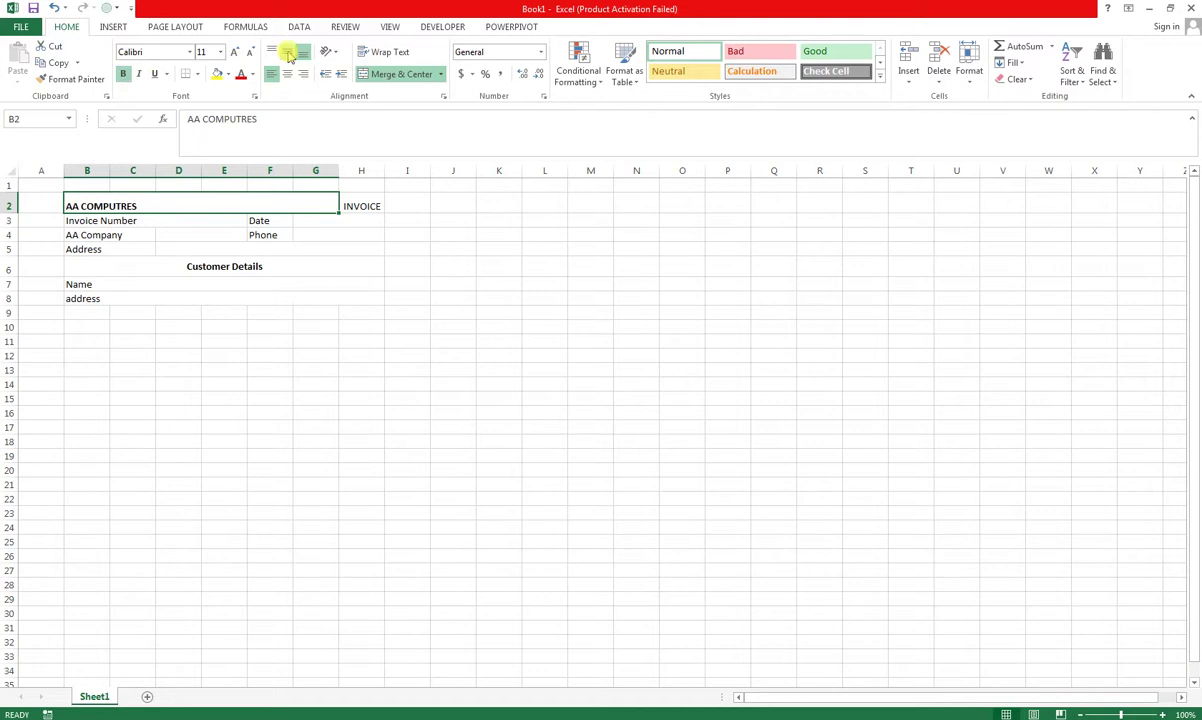
click(287, 74)
click(271, 74)
click(287, 51)
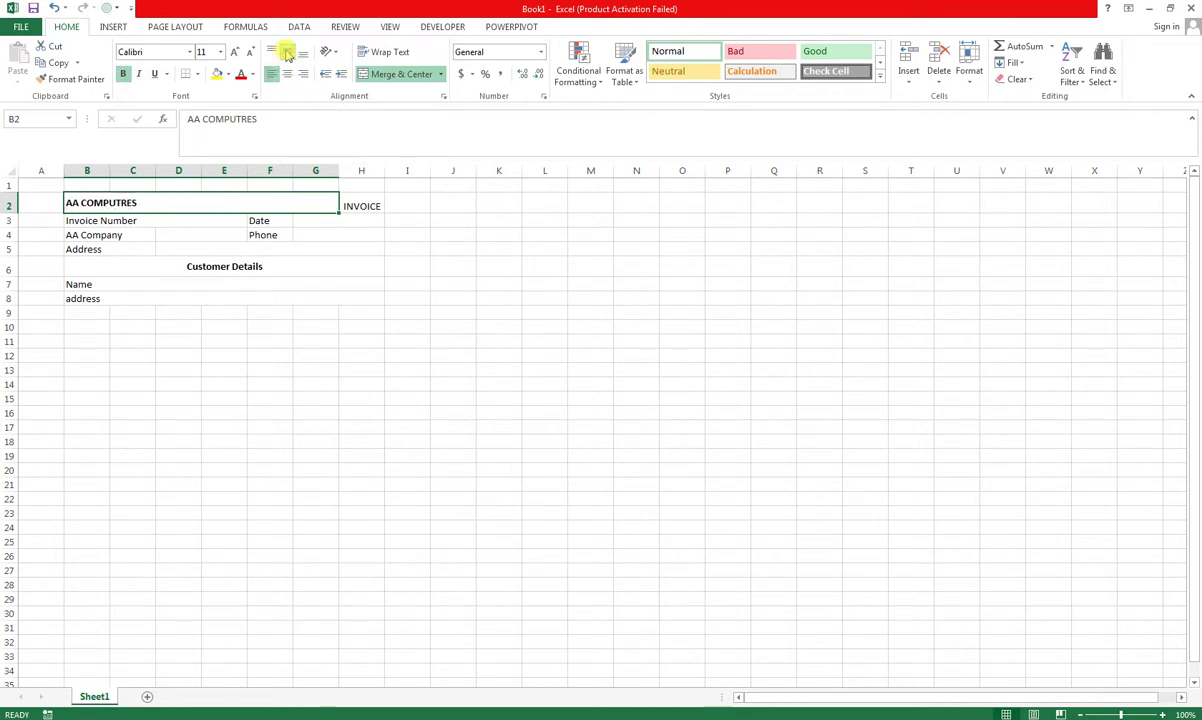
click(234, 52)
click(234, 52)
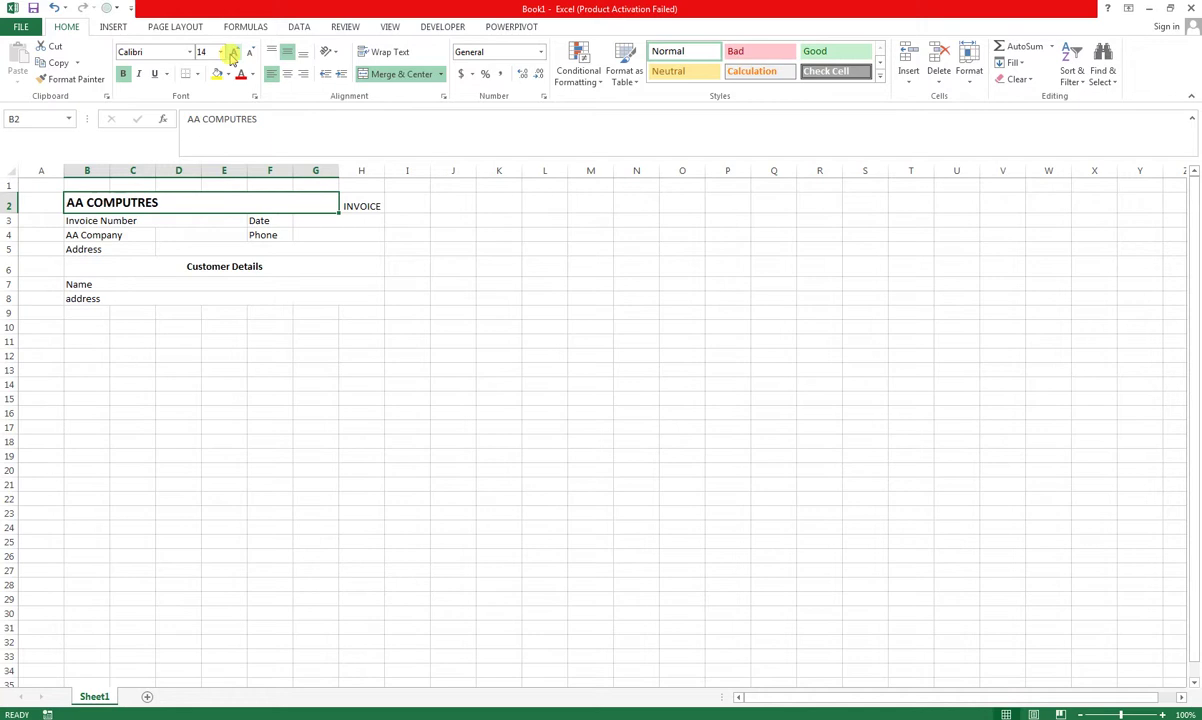
Step: Make INVOICE bold at size 14, undoing a Format Painter attempt
click(50, 79)
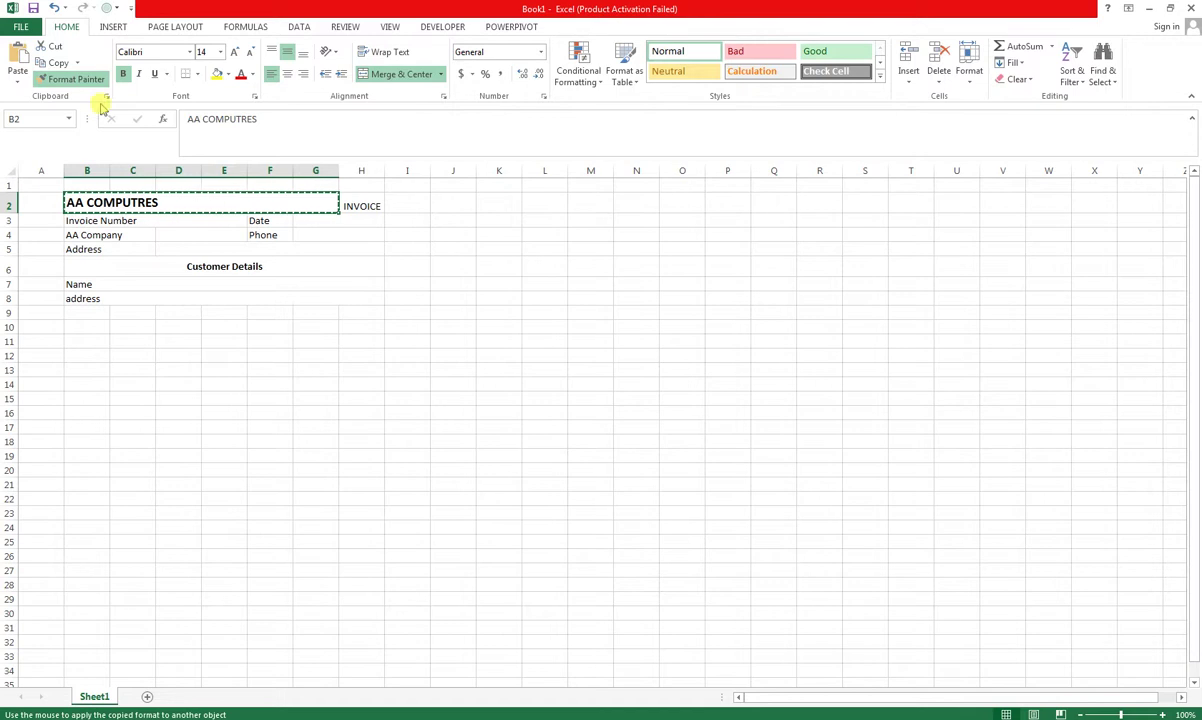
click(361, 204)
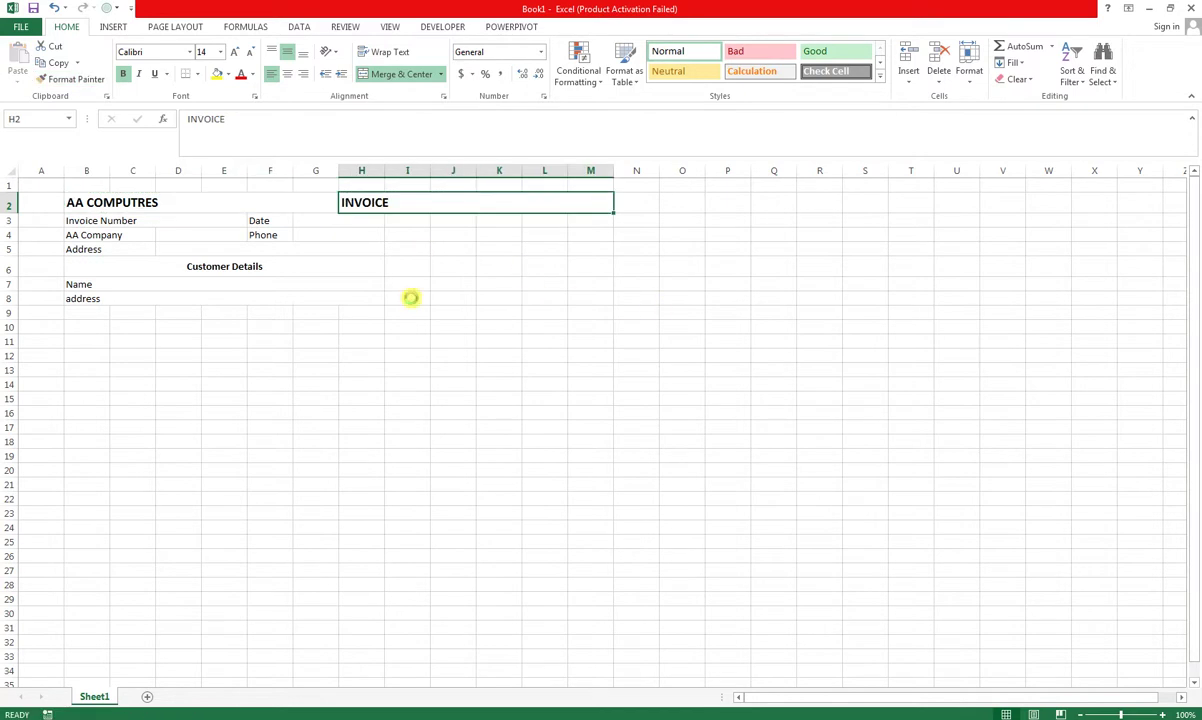
key(ctrl+z)
click(357, 206)
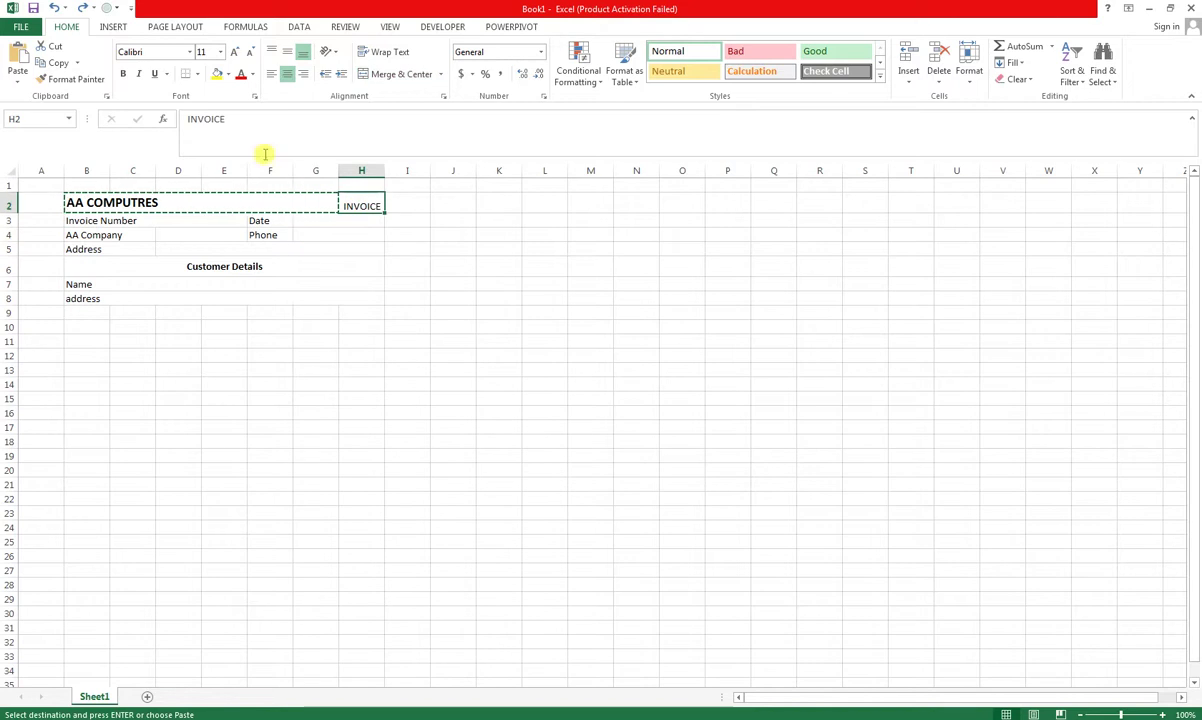
click(234, 51)
click(234, 51)
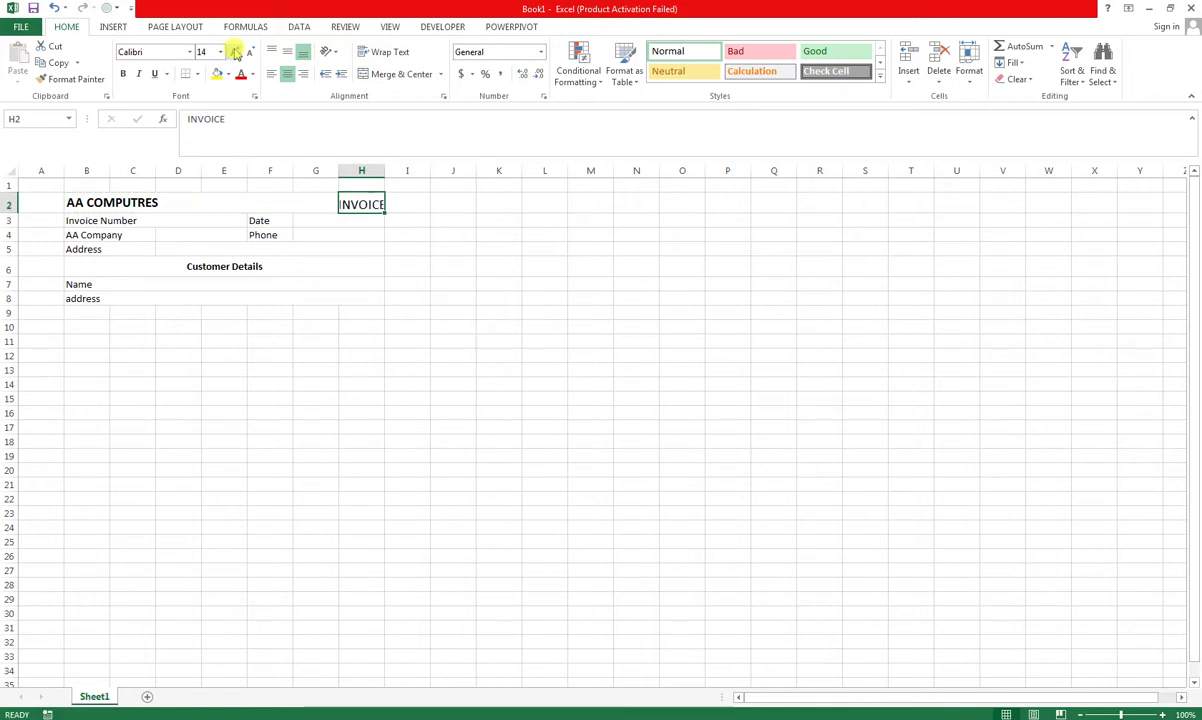
click(123, 74)
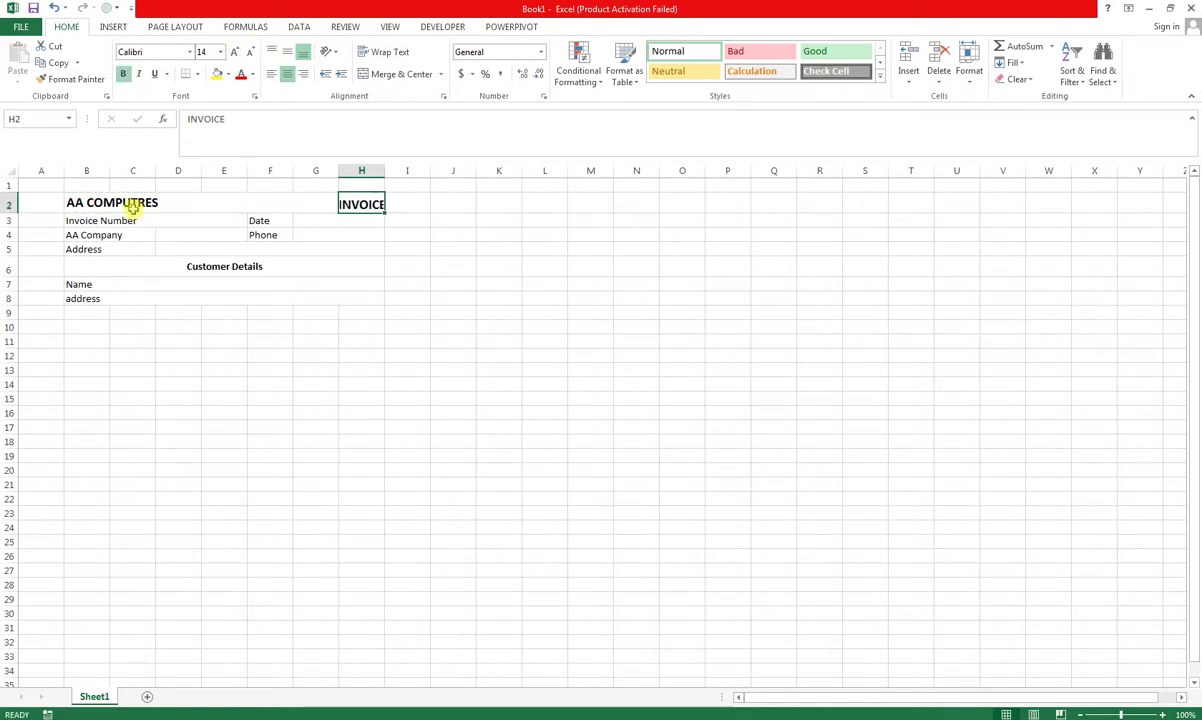
Step: Widen column H so INVOICE fits
drag(136, 192, 375, 204)
click(375, 204)
click(383, 172)
drag(383, 172, 391, 171)
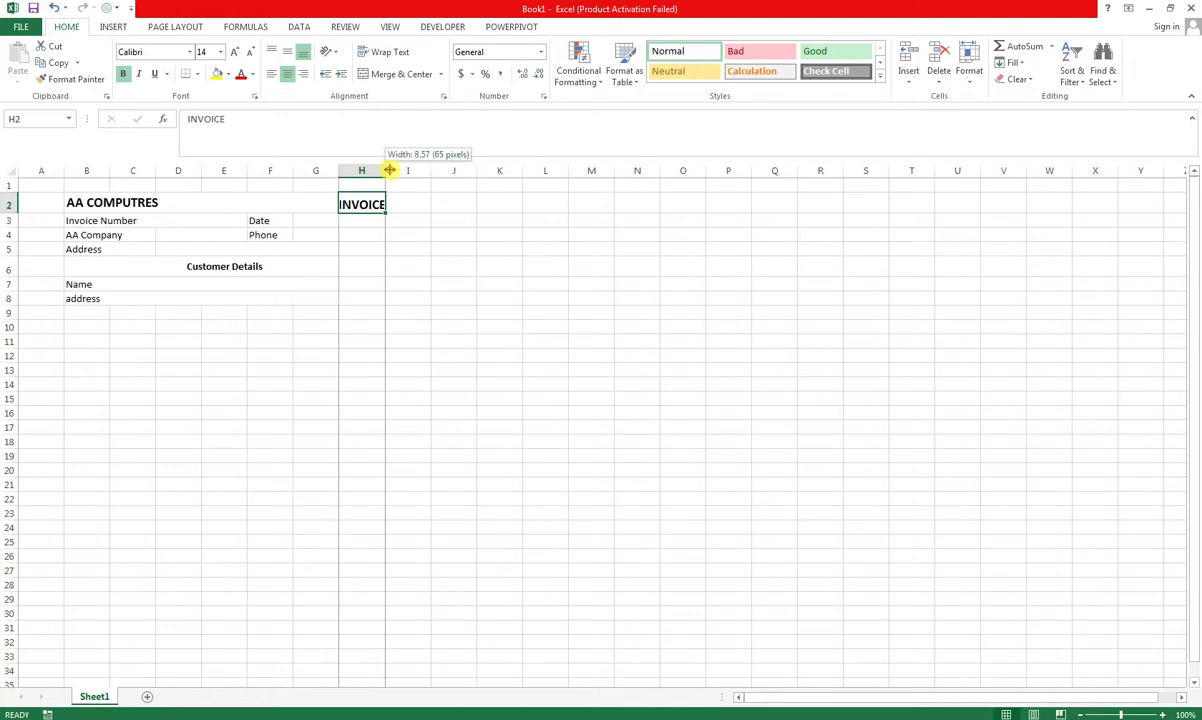
click(228, 266)
click(94, 312)
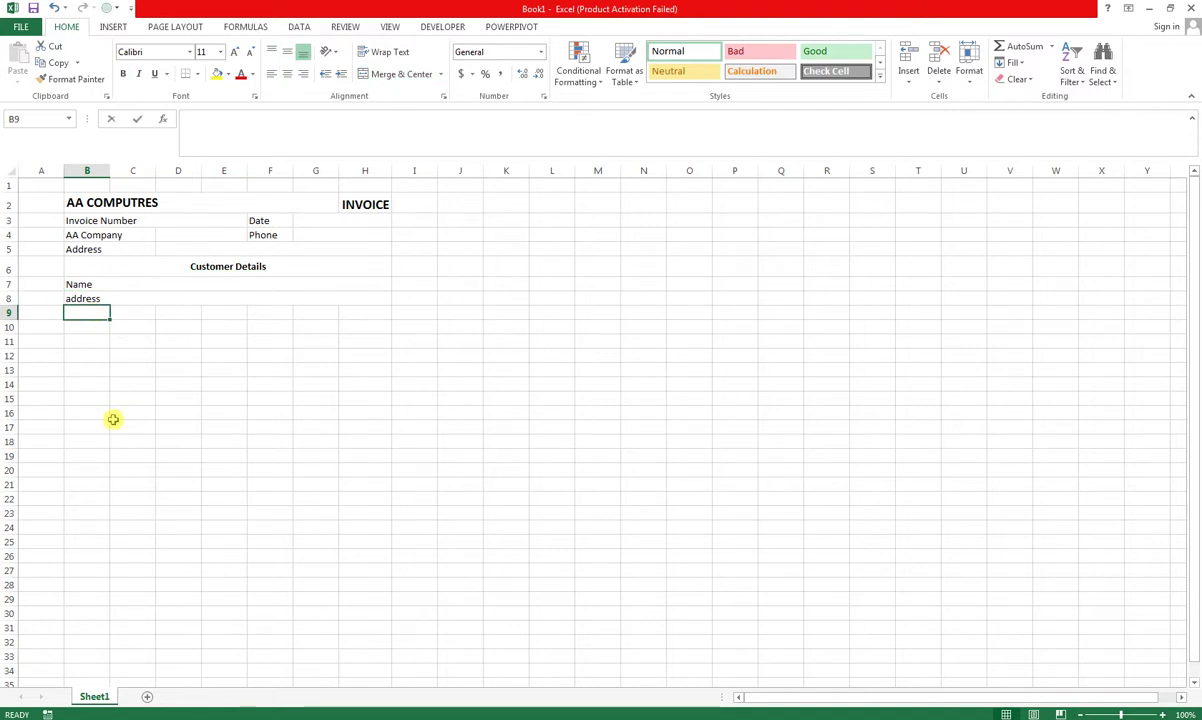
Step: Enter 'S.No' in B9 and merge C9:E22 across, row by row
text(s)
text(S)
text(N)
key(BackSpace)
key(BackSpace)
text(No)
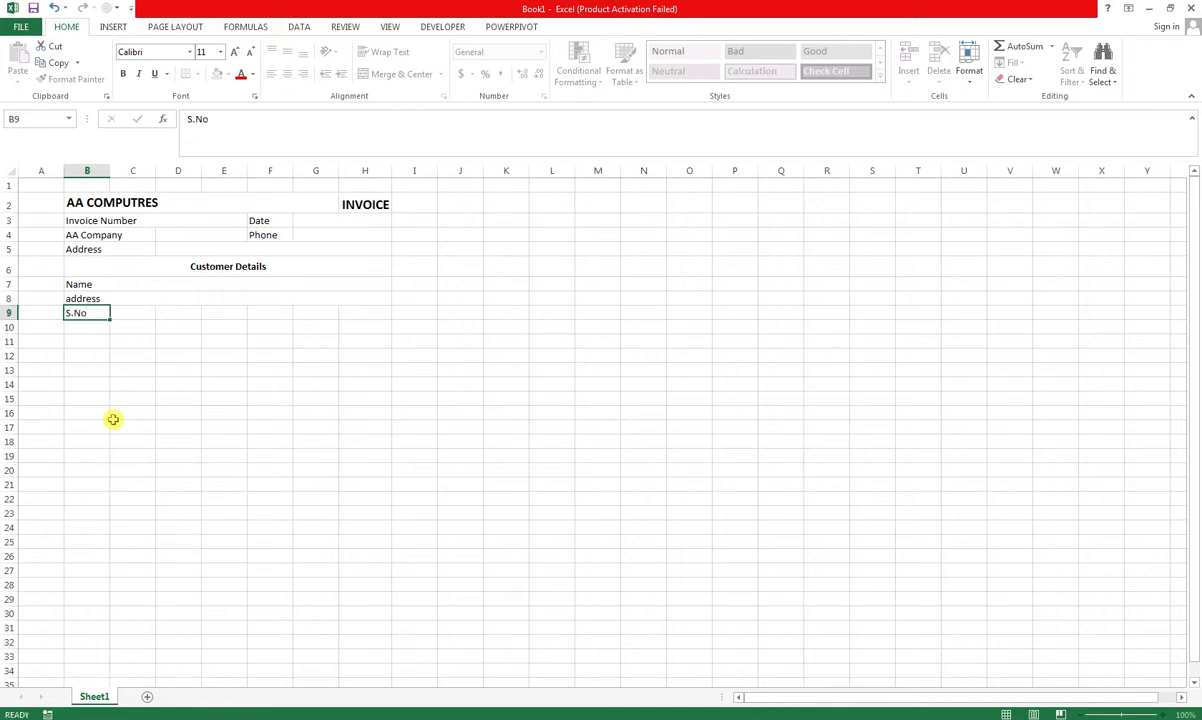
key(Tab)
drag(132, 310, 226, 494)
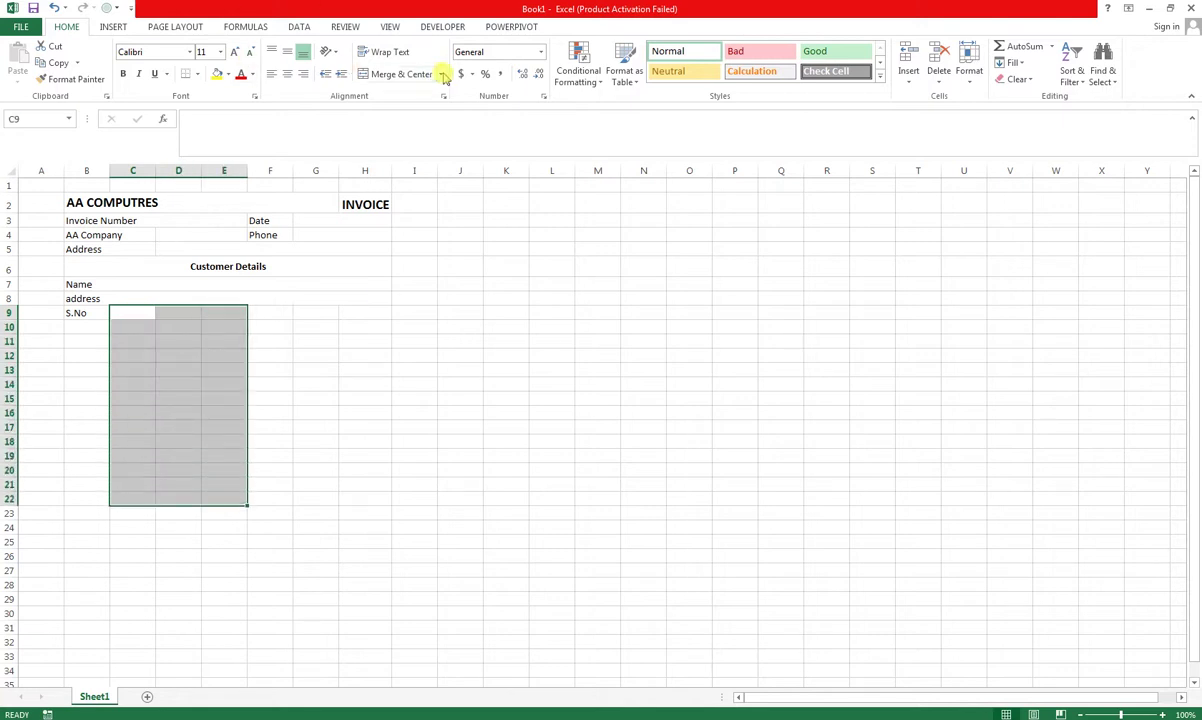
click(440, 74)
click(450, 112)
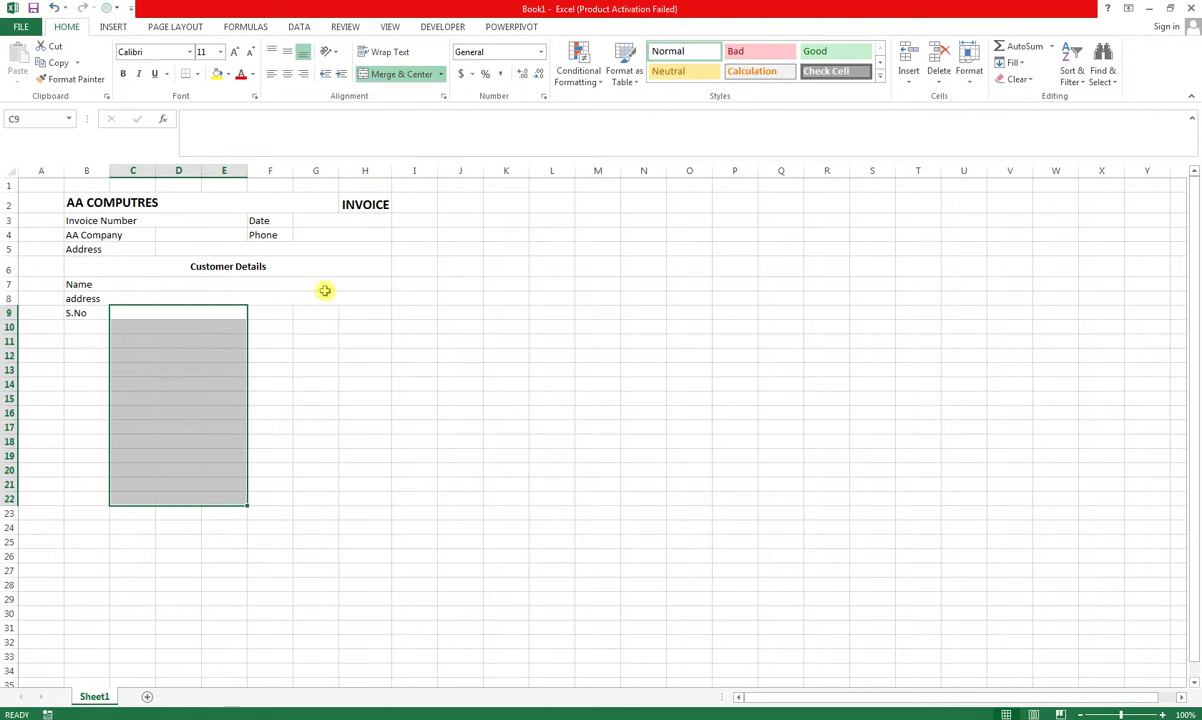
click(201, 315)
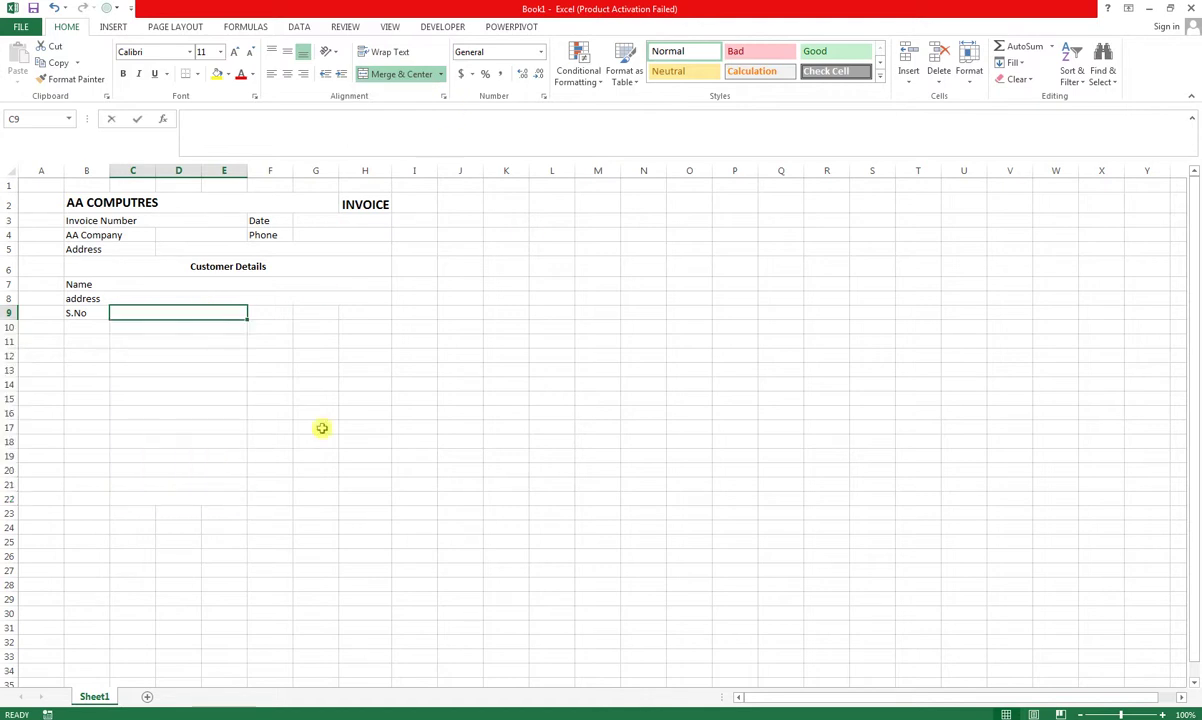
Step: Enter headers Description, QTY, Unit Price and Amount in row 9 and widen column G
text(Desc)
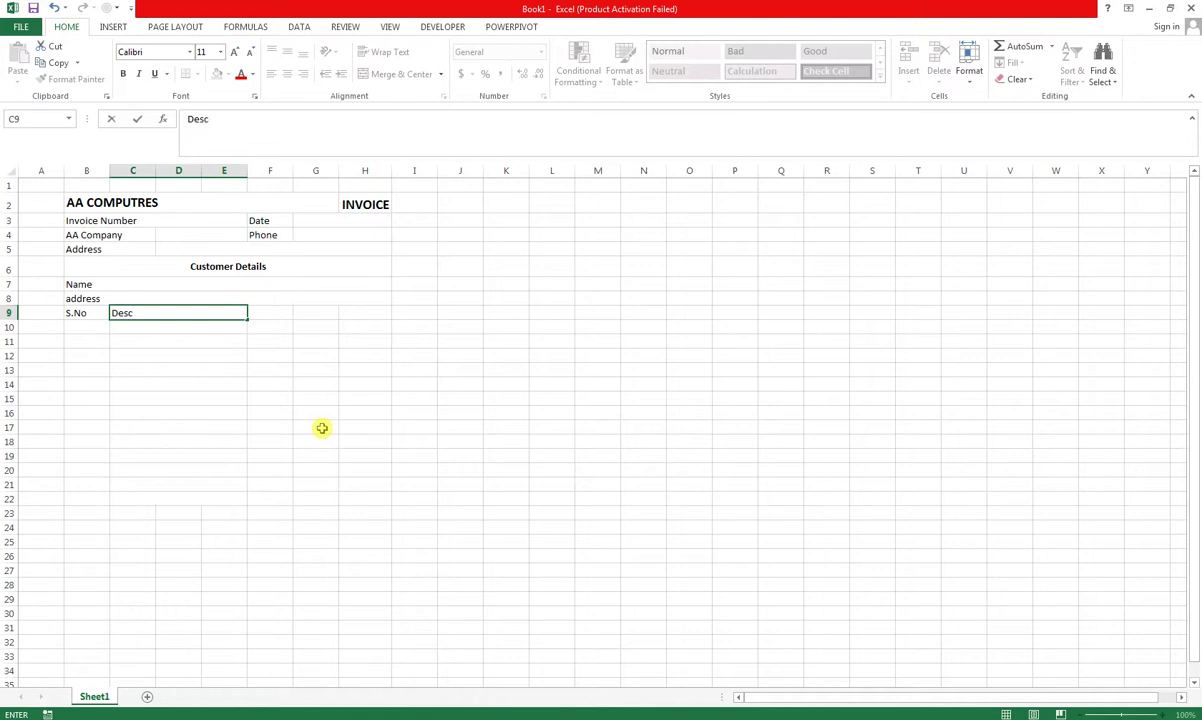
text(ription)
key(Tab)
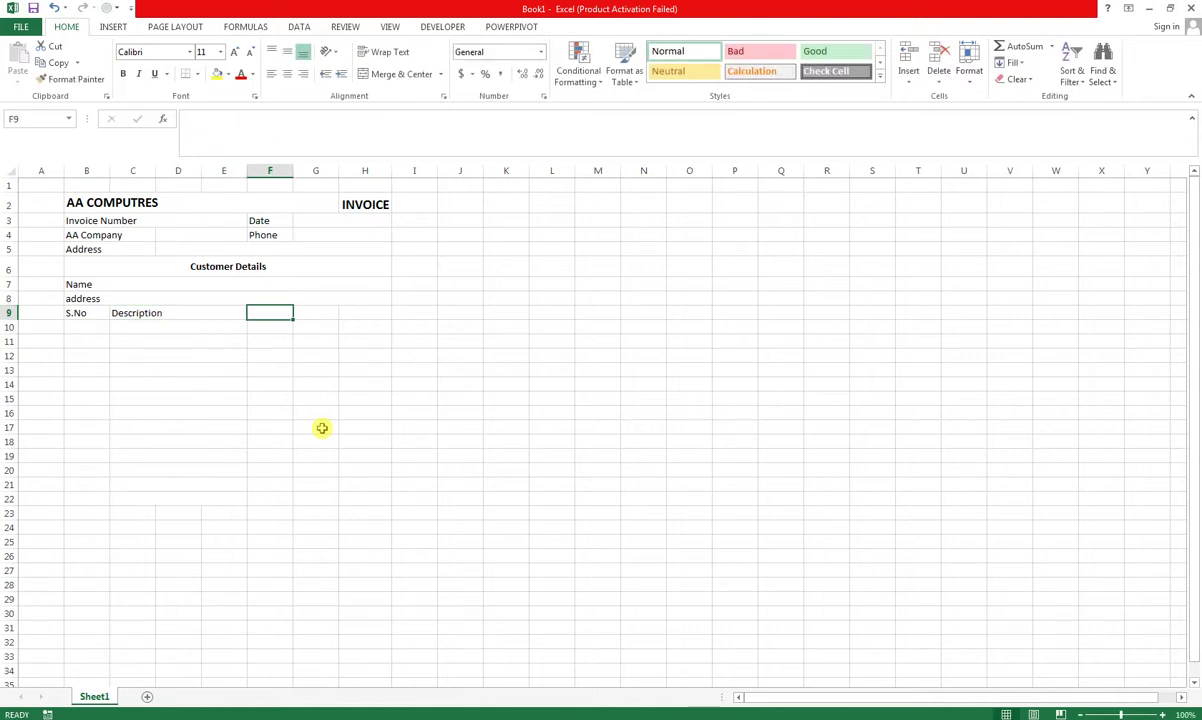
text(QT)
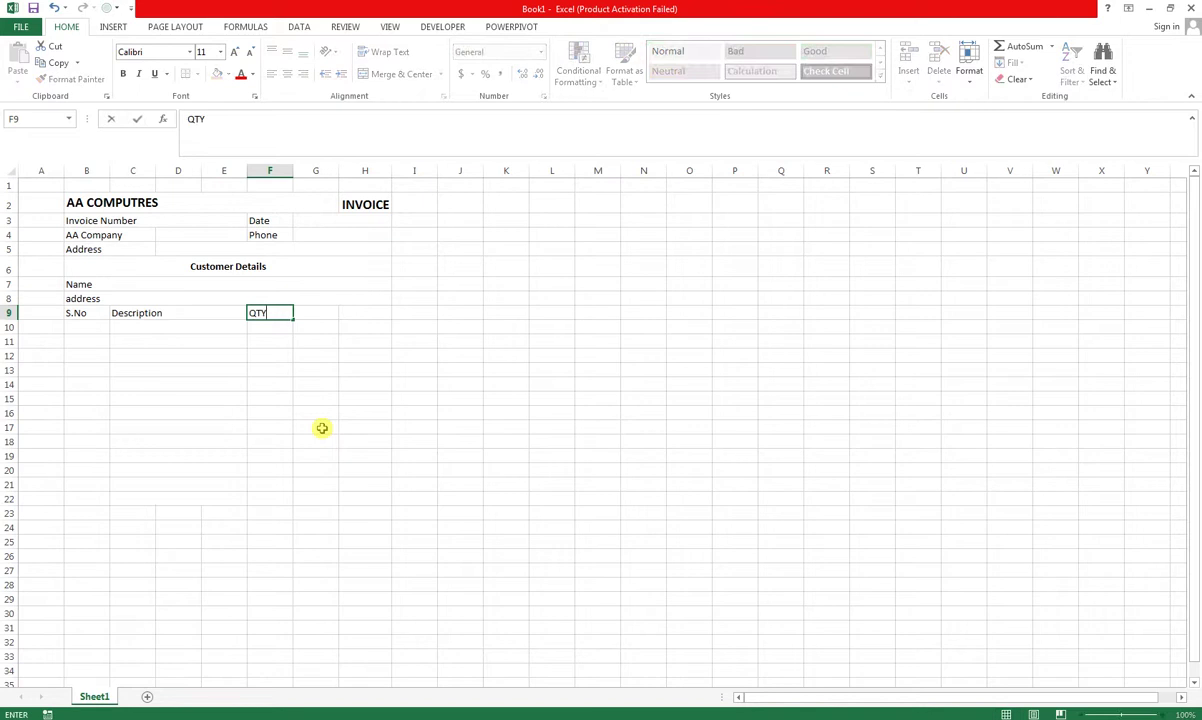
text(Y)
key(Tab)
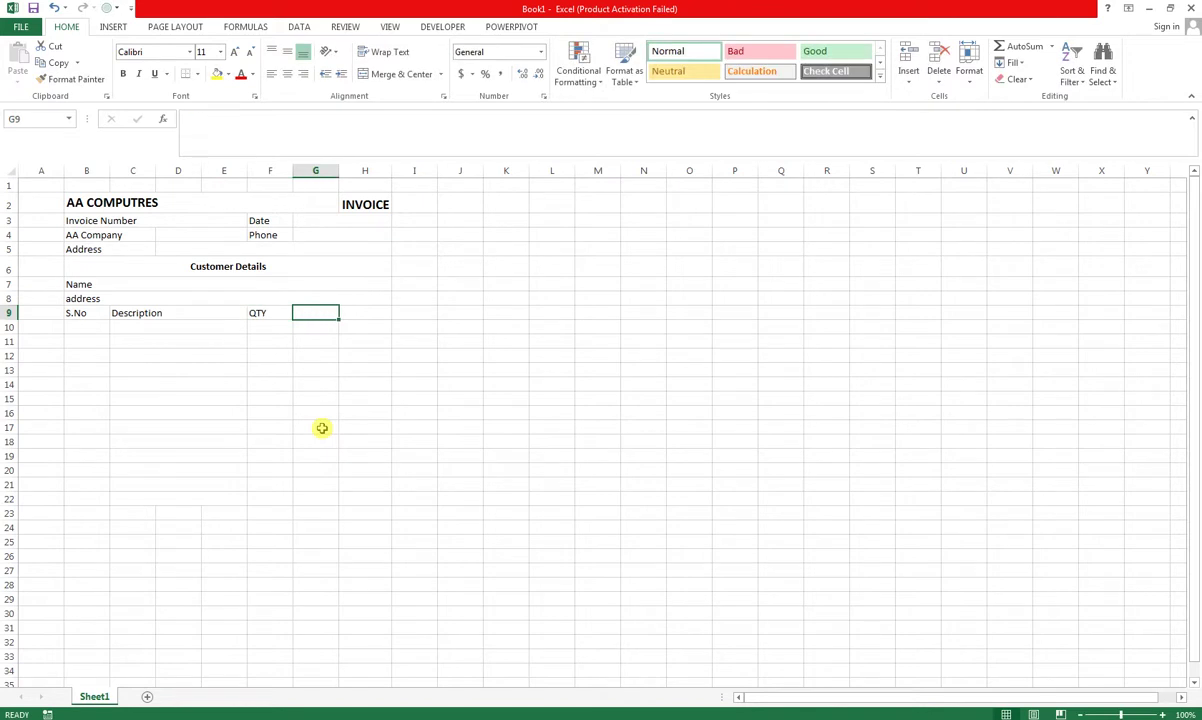
text(uni pRCE)
key(BackSpace)
key(BackSpace)
key(BackSpace)
key(BackSpace)
key(BackSpace)
key(BackSpace)
key(BackSpace)
key(BackSpace)
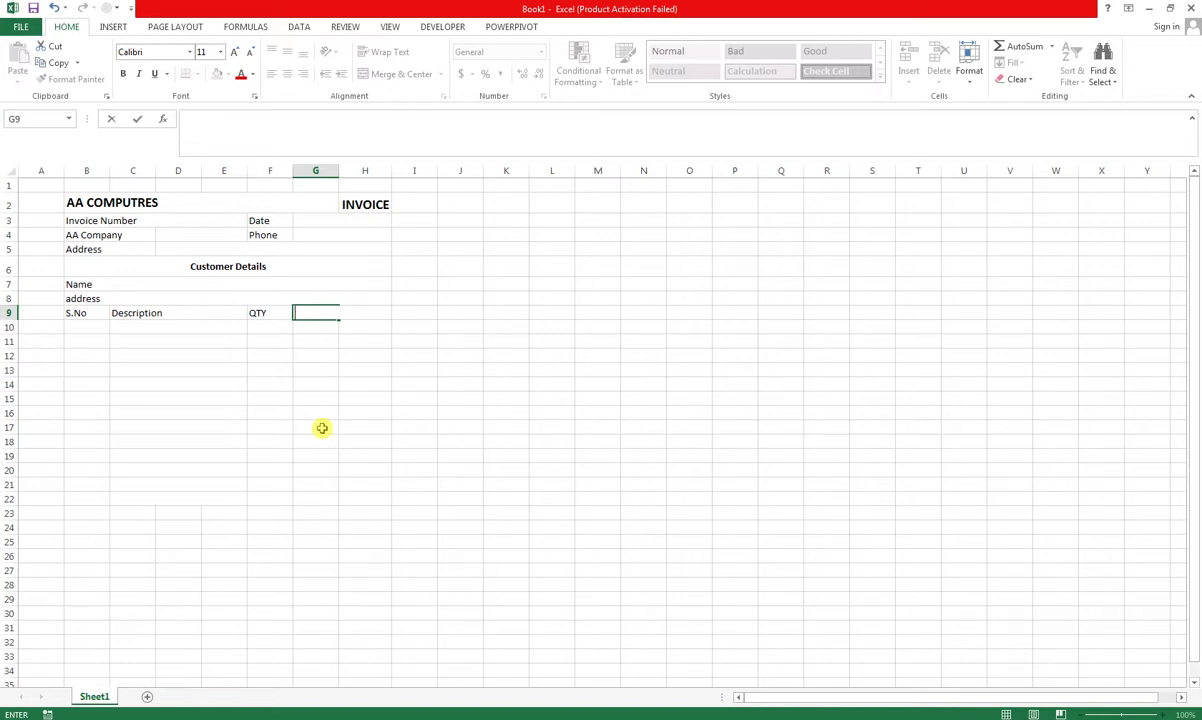
text(Unit Price)
key(Tab)
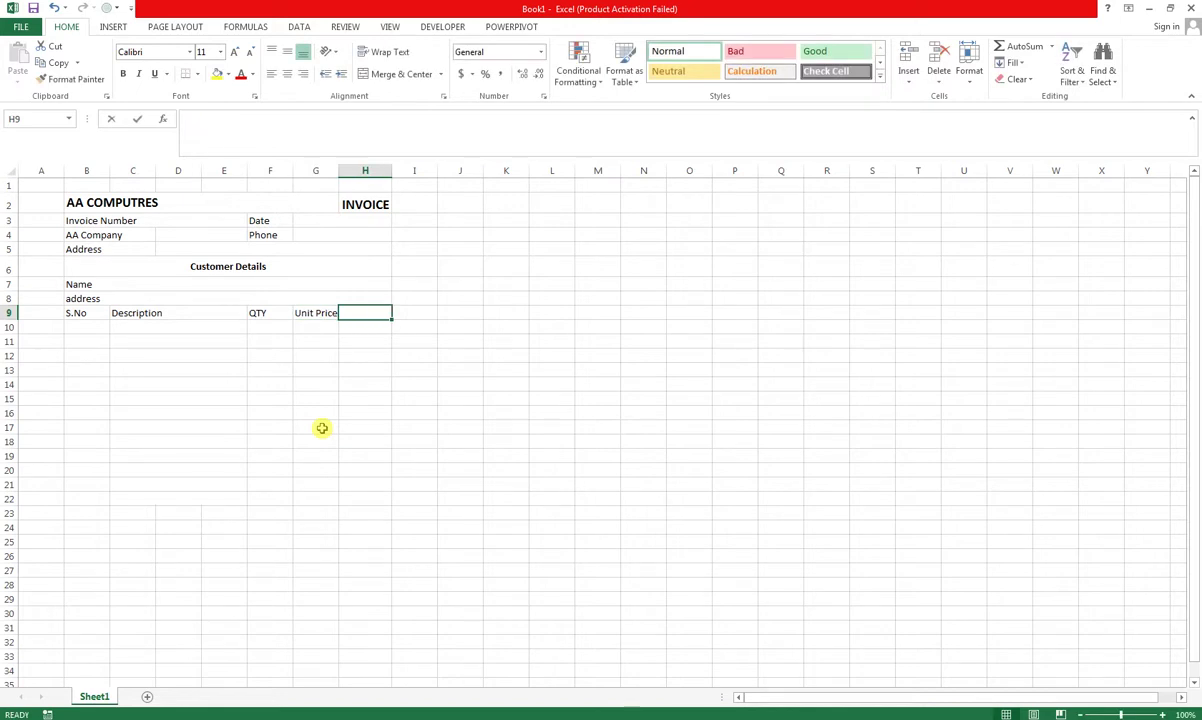
text(Amount)
click(322, 428)
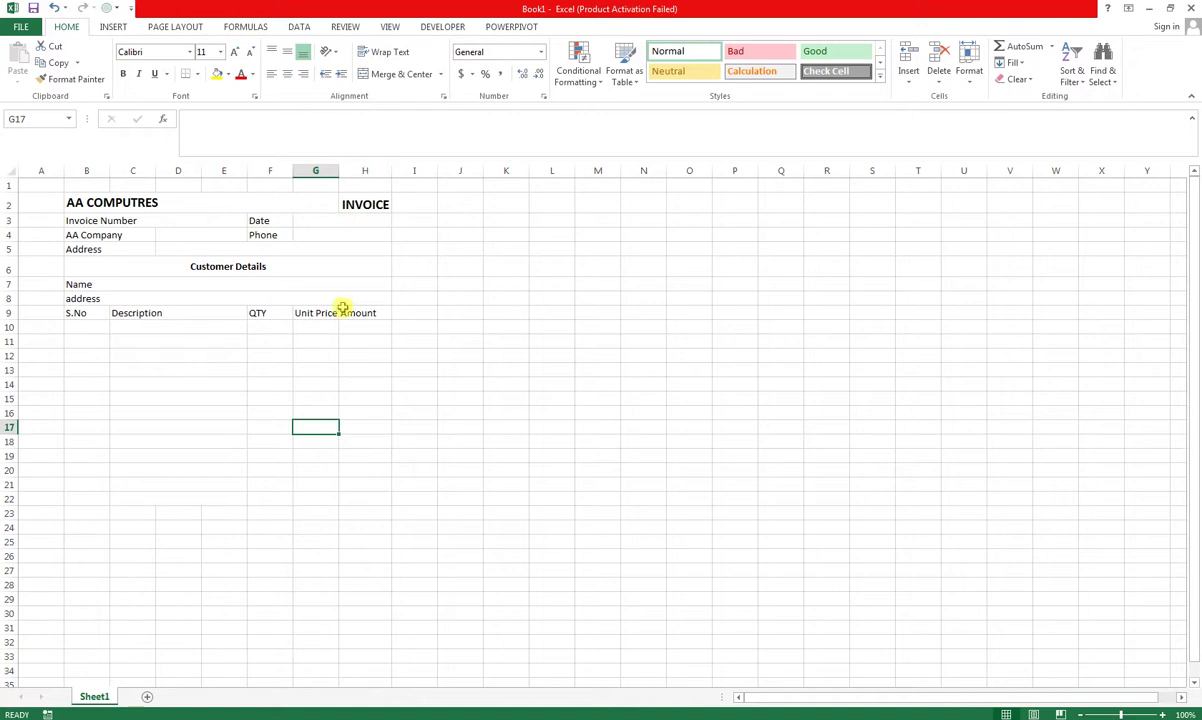
drag(338, 172, 341, 172)
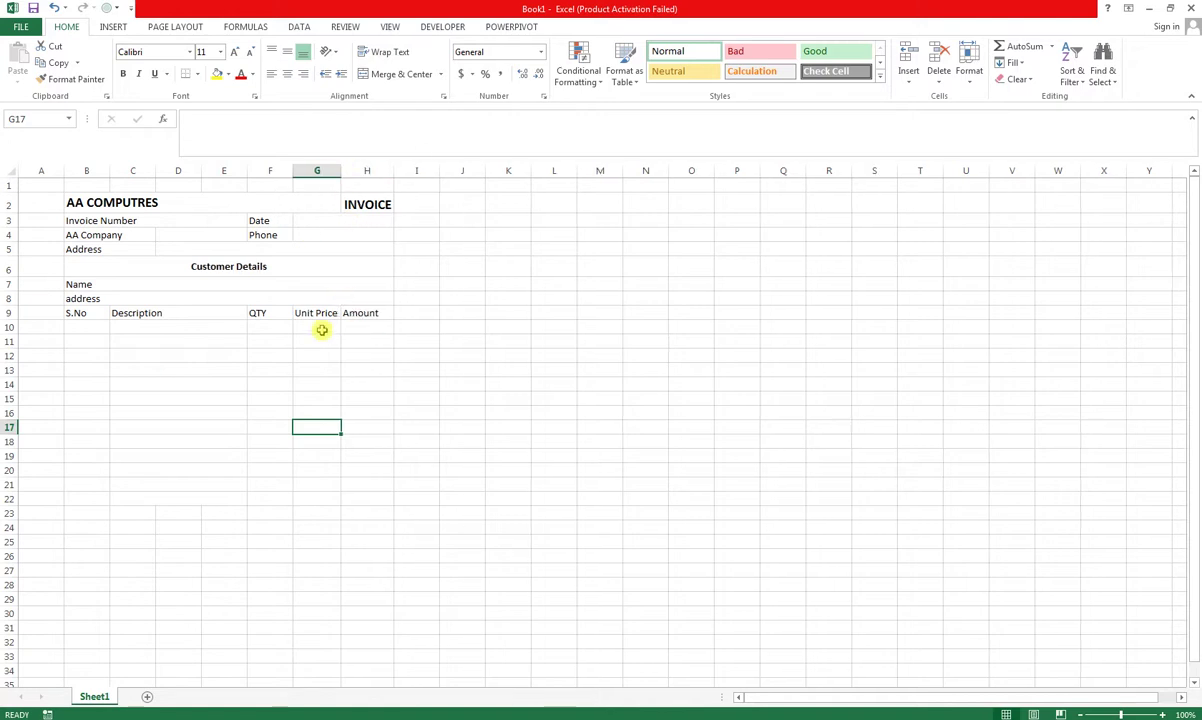
click(85, 325)
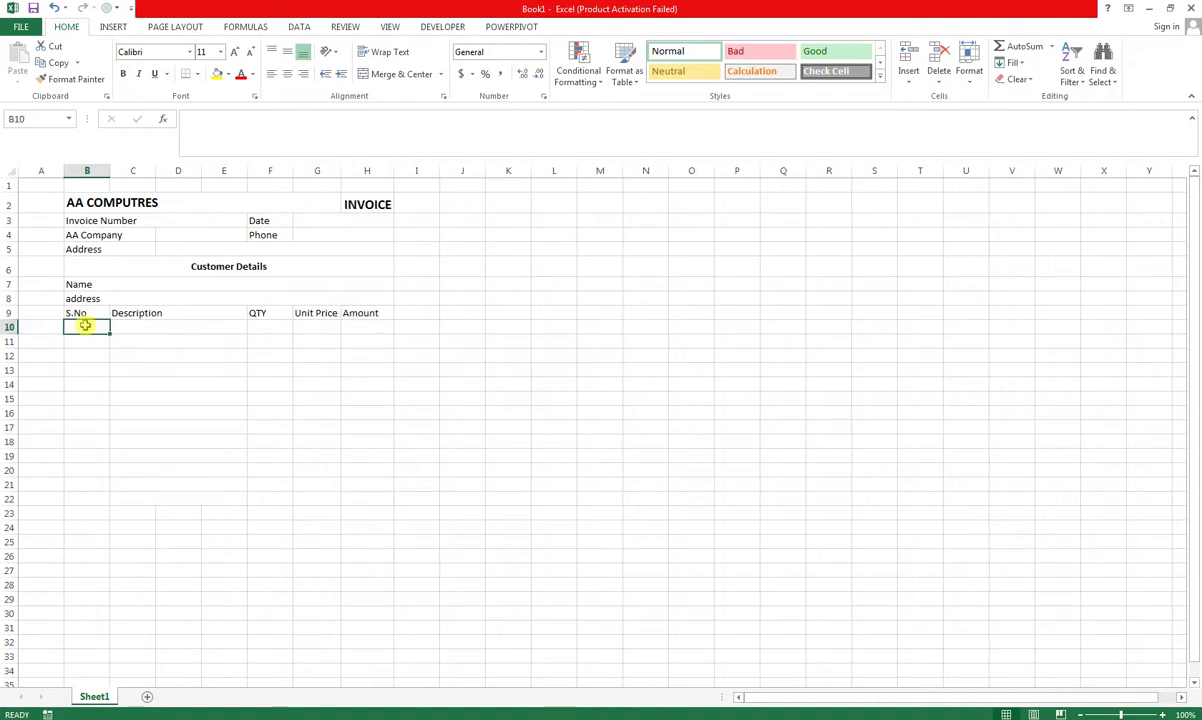
Step: Number the item rows 1 to 10 down column B, from B10 to B19
text(1)
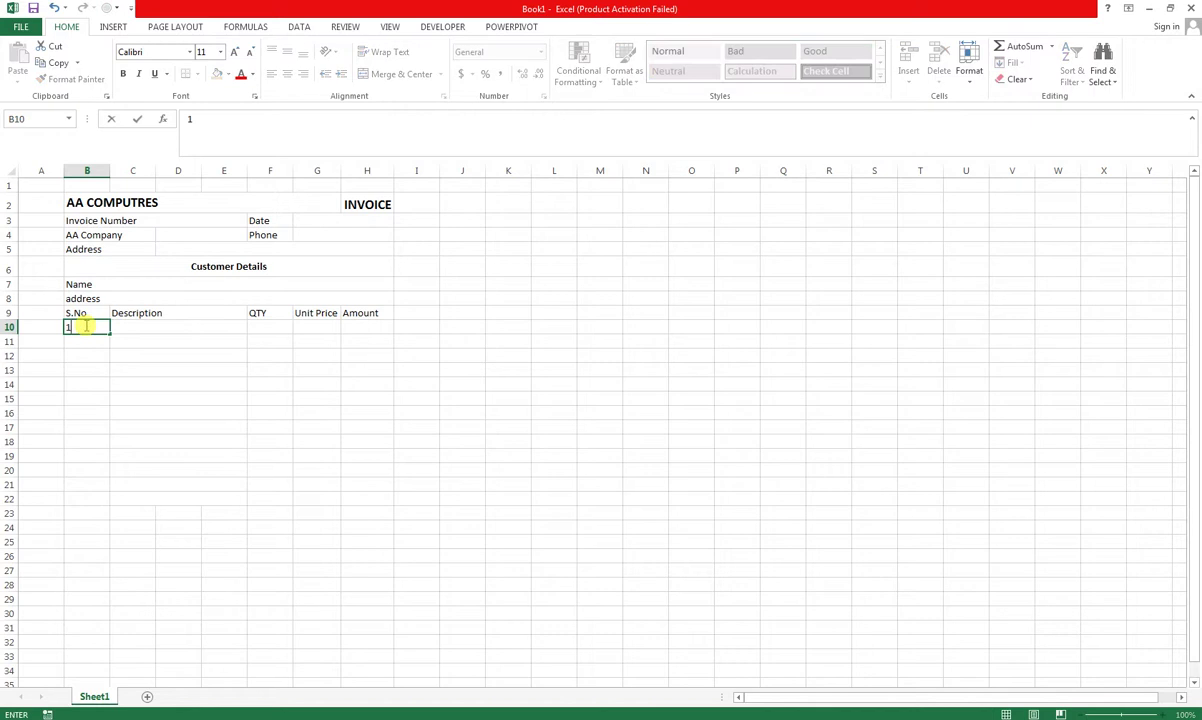
click(118, 353)
click(90, 326)
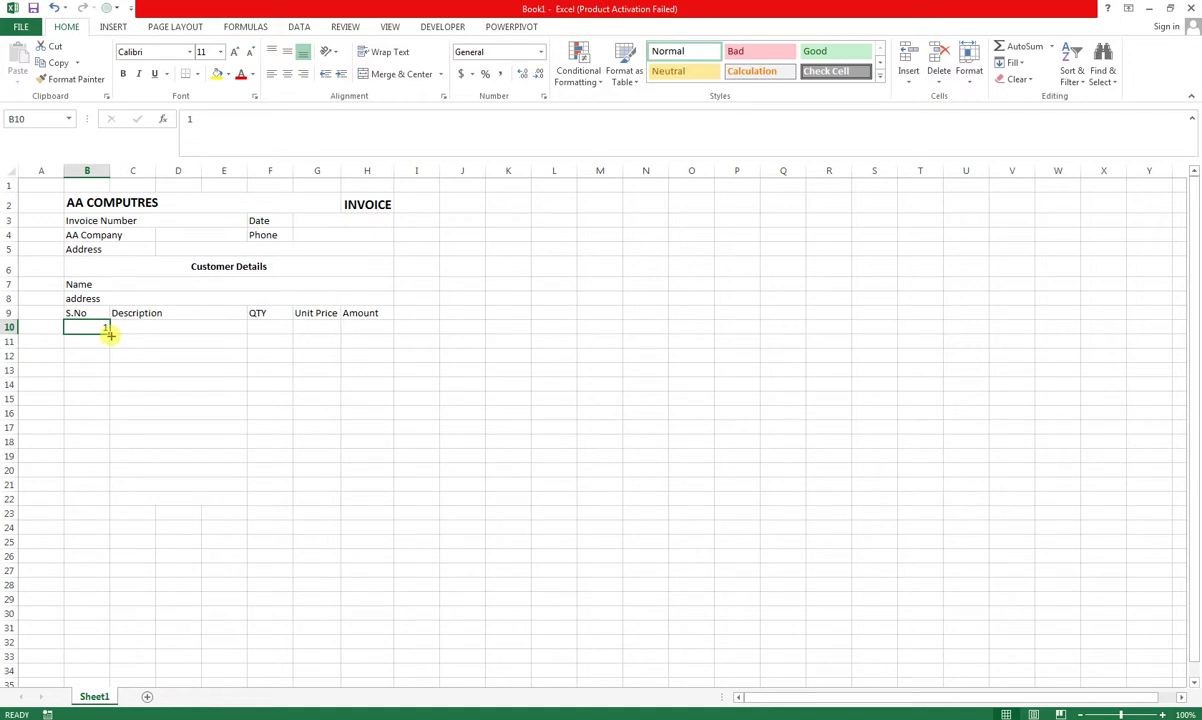
drag(110, 336, 113, 469)
click(161, 335)
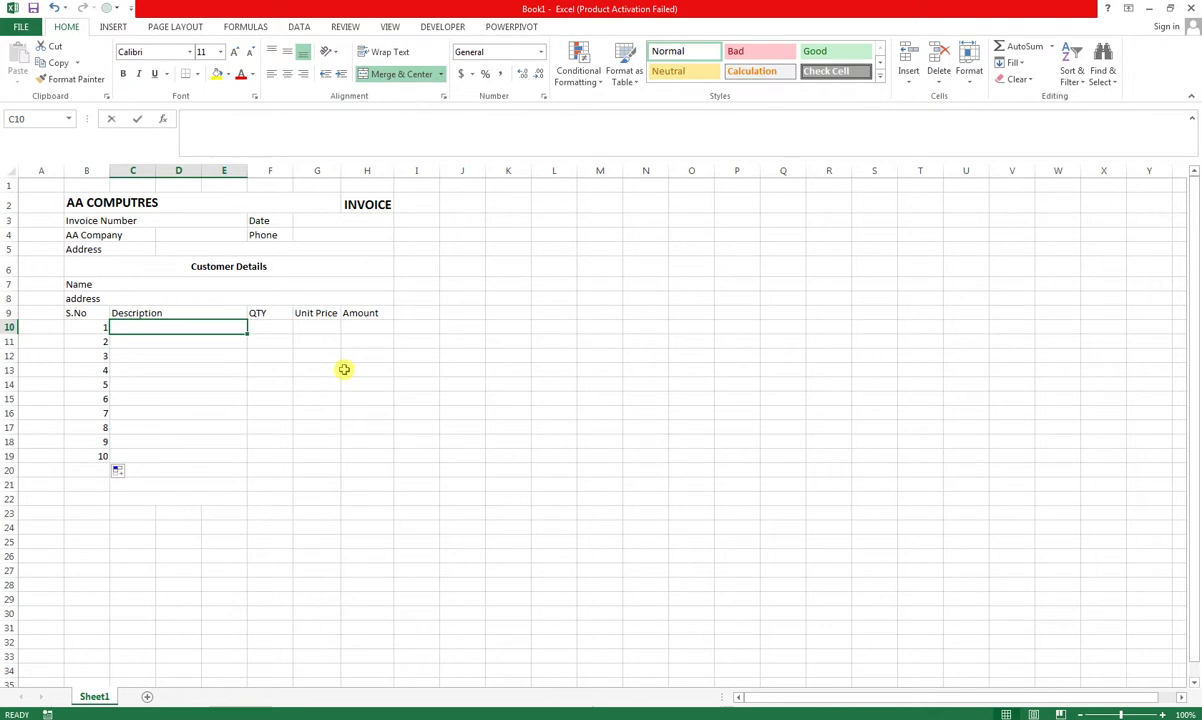
Step: Enter descriptions Dell 645 Mother Board, Segate 500GB hdd and Intell G31 Mother Board
text(Dell 6)
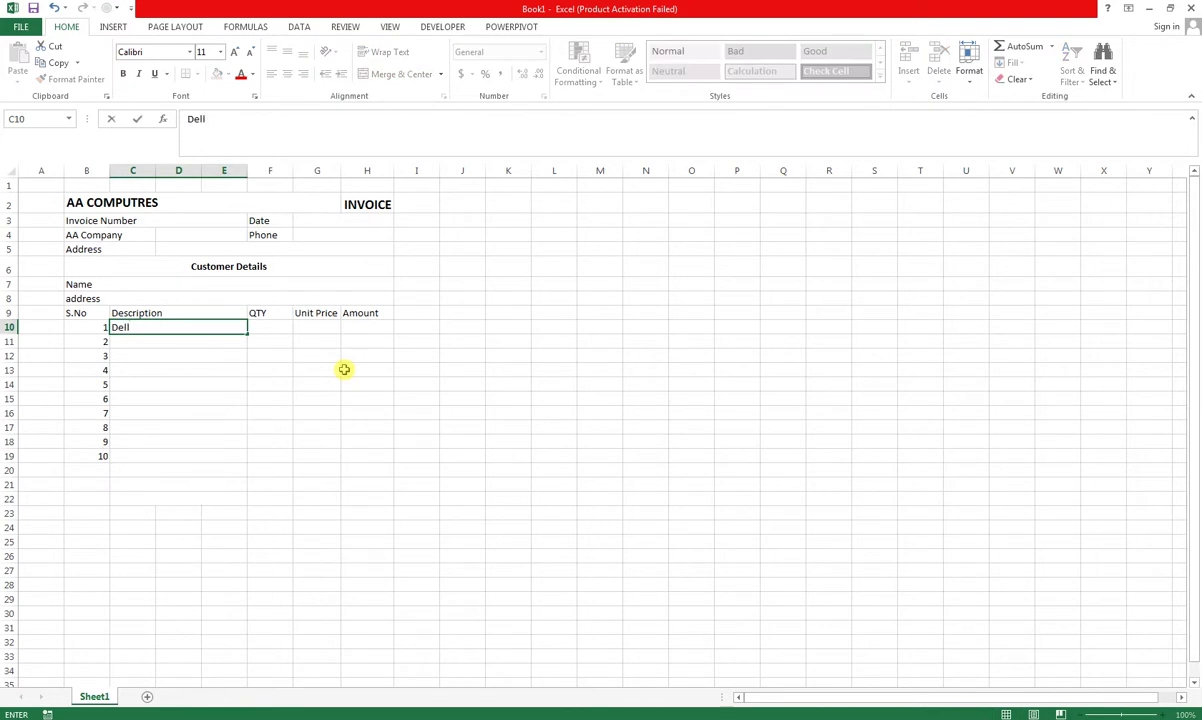
text(45 )
text(Mother Board)
key(Return)
text(Seg)
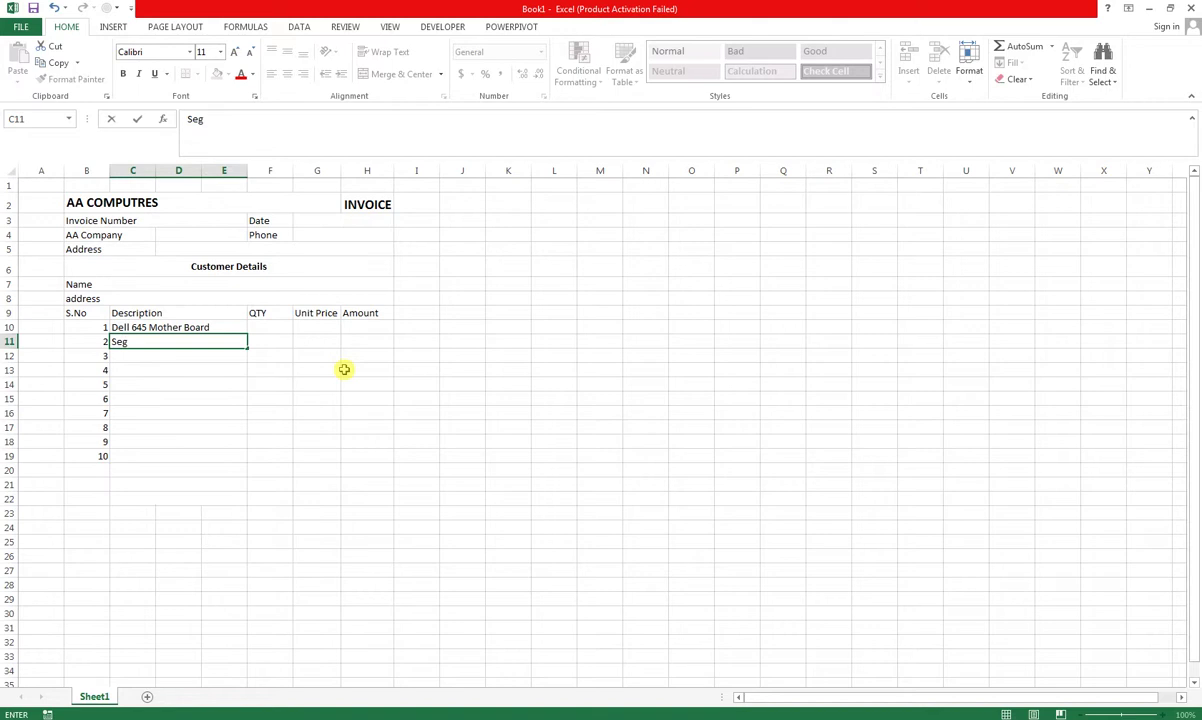
text(ate )
text(500)
text(GB )
text(hdd)
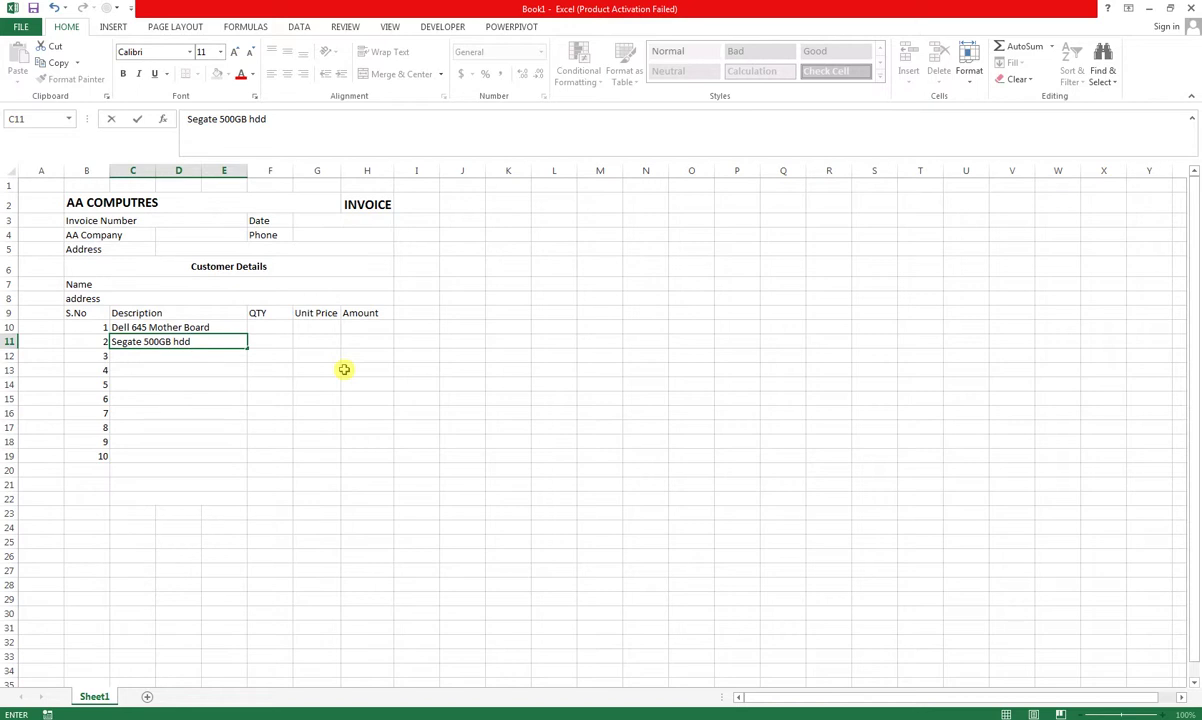
key(Return)
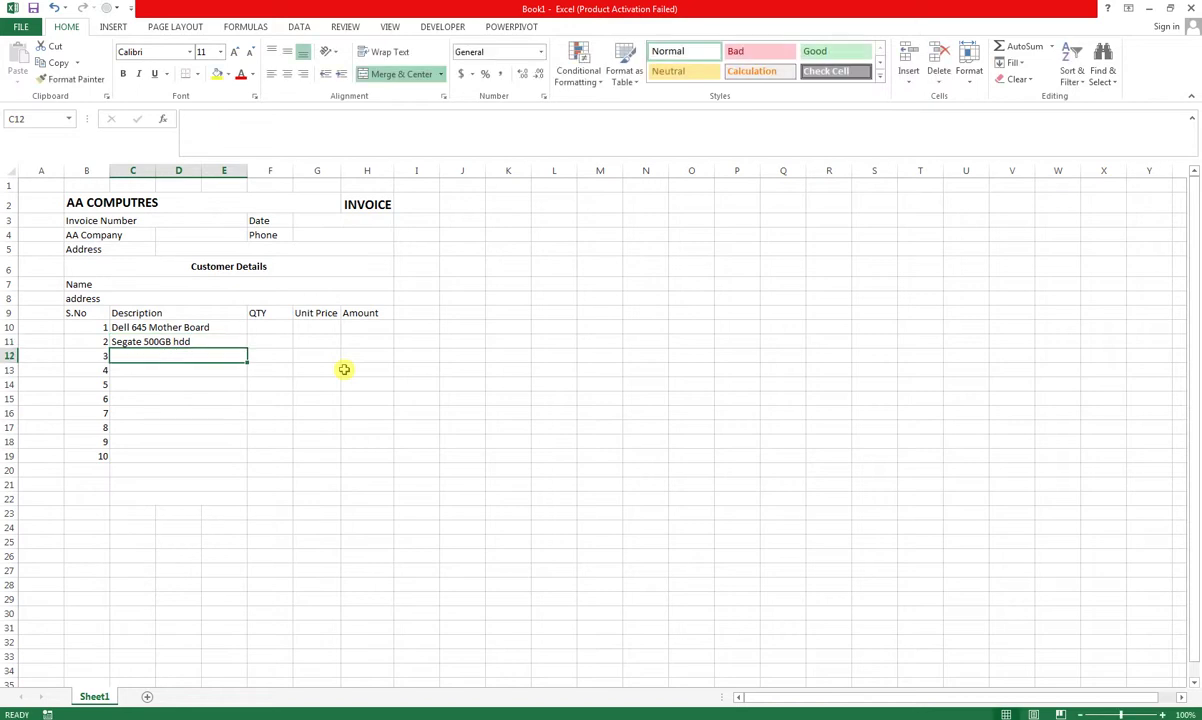
text(Intell)
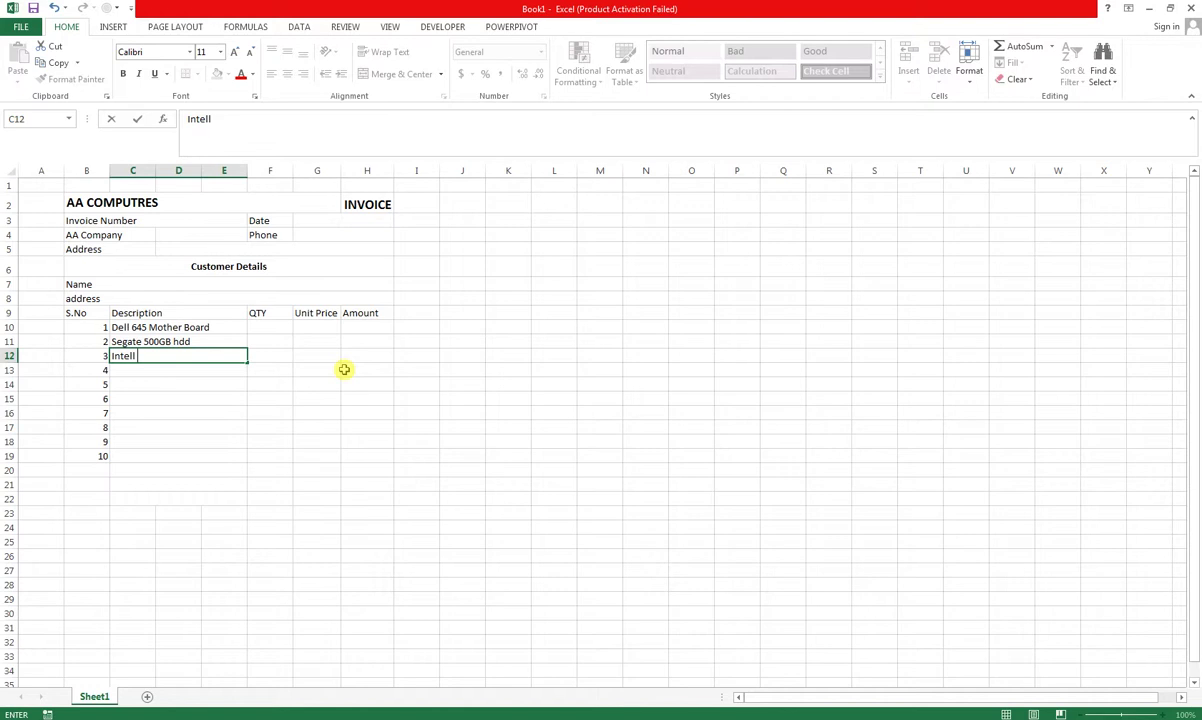
text( G31 Mother Board)
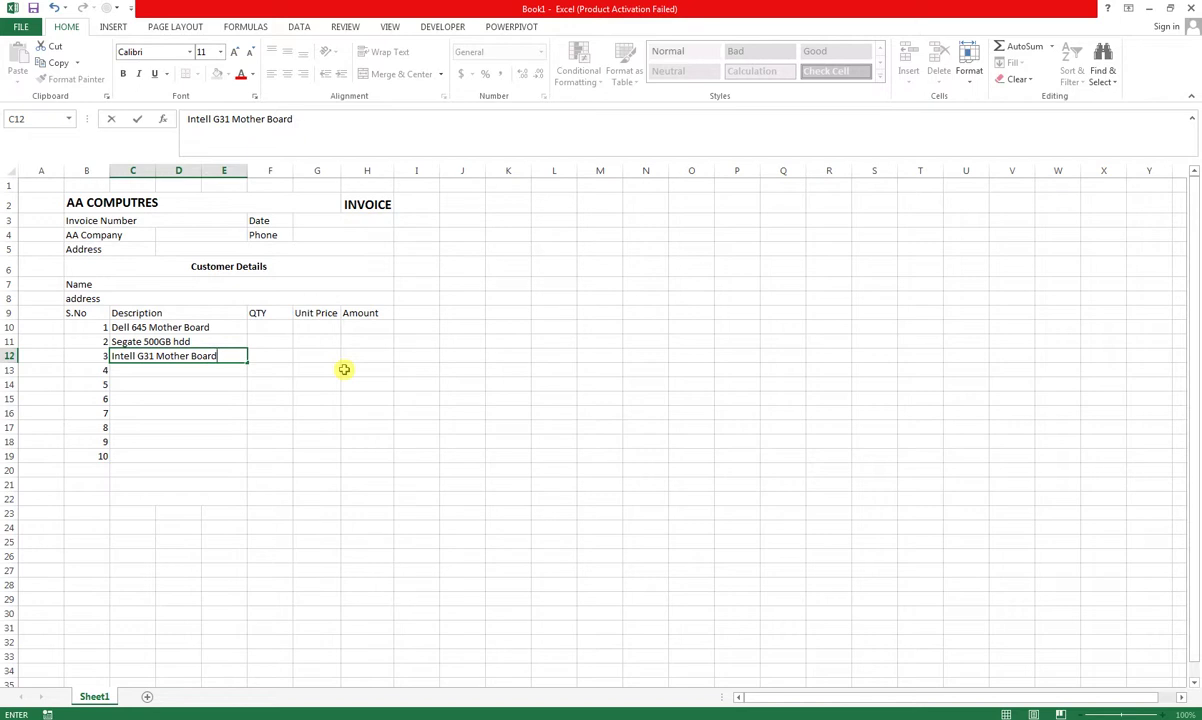
key(Tab)
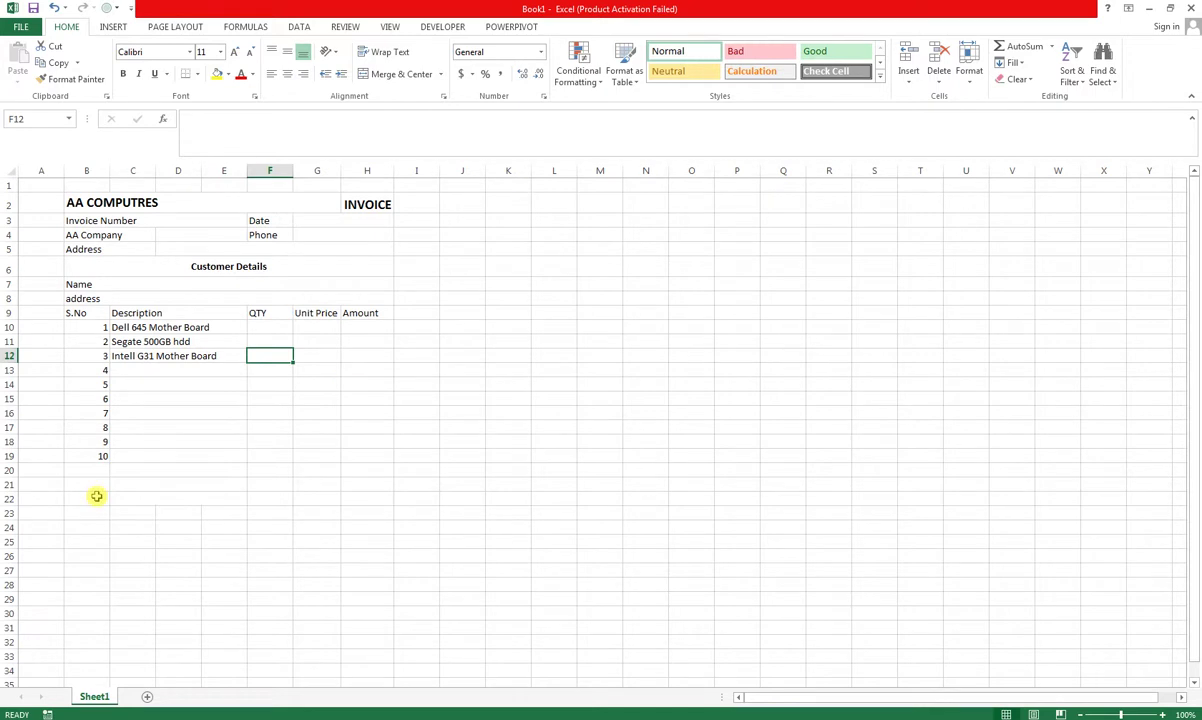
Step: Enter quantities 10, 15, 20 and 15 for the first four items
key(Up)
key(Up)
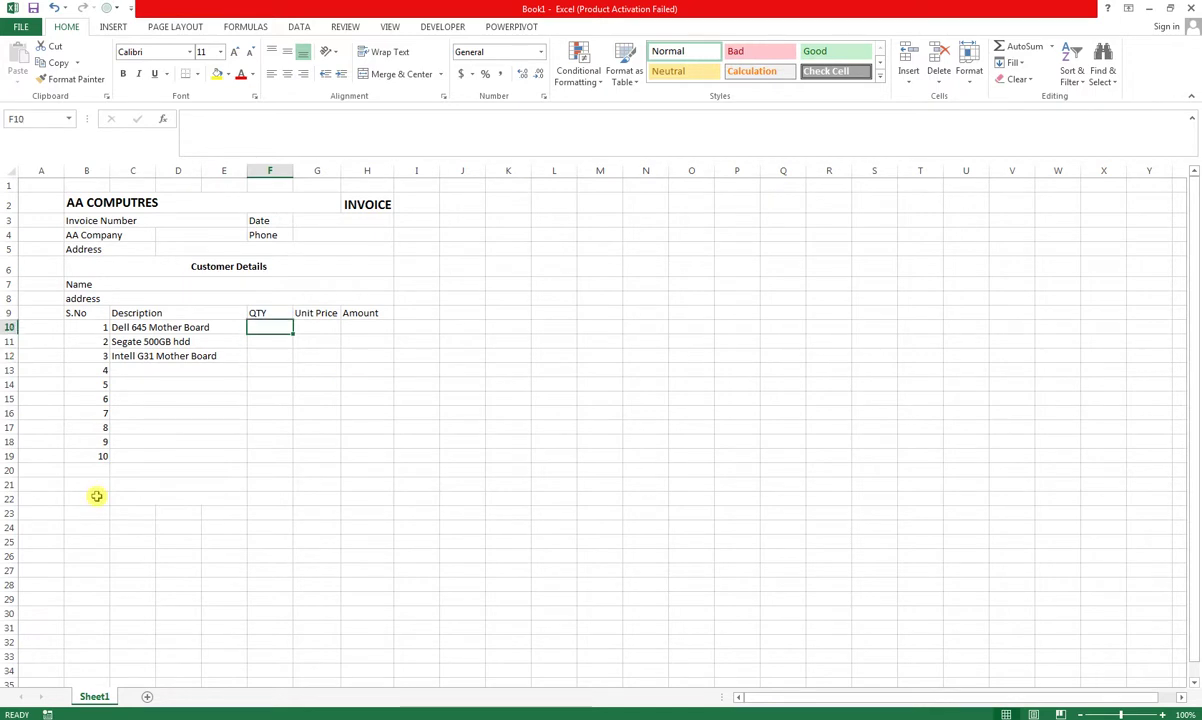
text(10)
key(Return)
text(15)
key(Return)
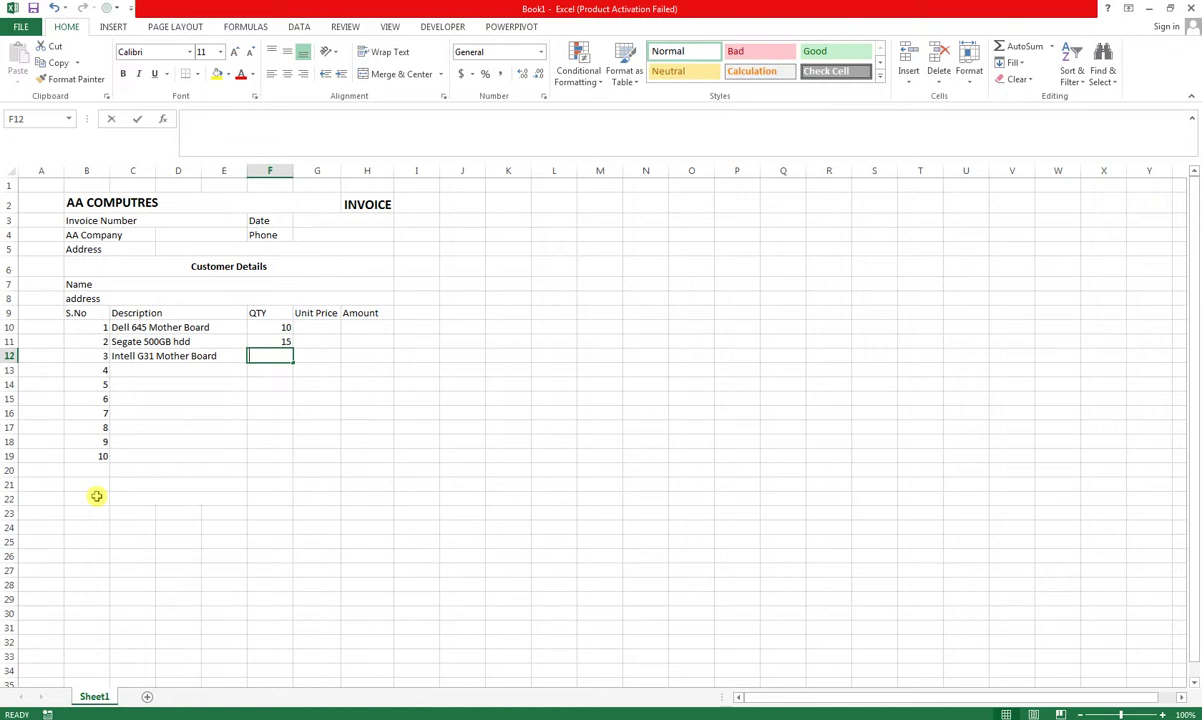
text(20)
key(Return)
text(15)
key(Tab)
Step: Enter unit prices 1800, 2500, 2200 and 950, then begin the Amount formula in H10
key(Up)
key(Up)
key(Up)
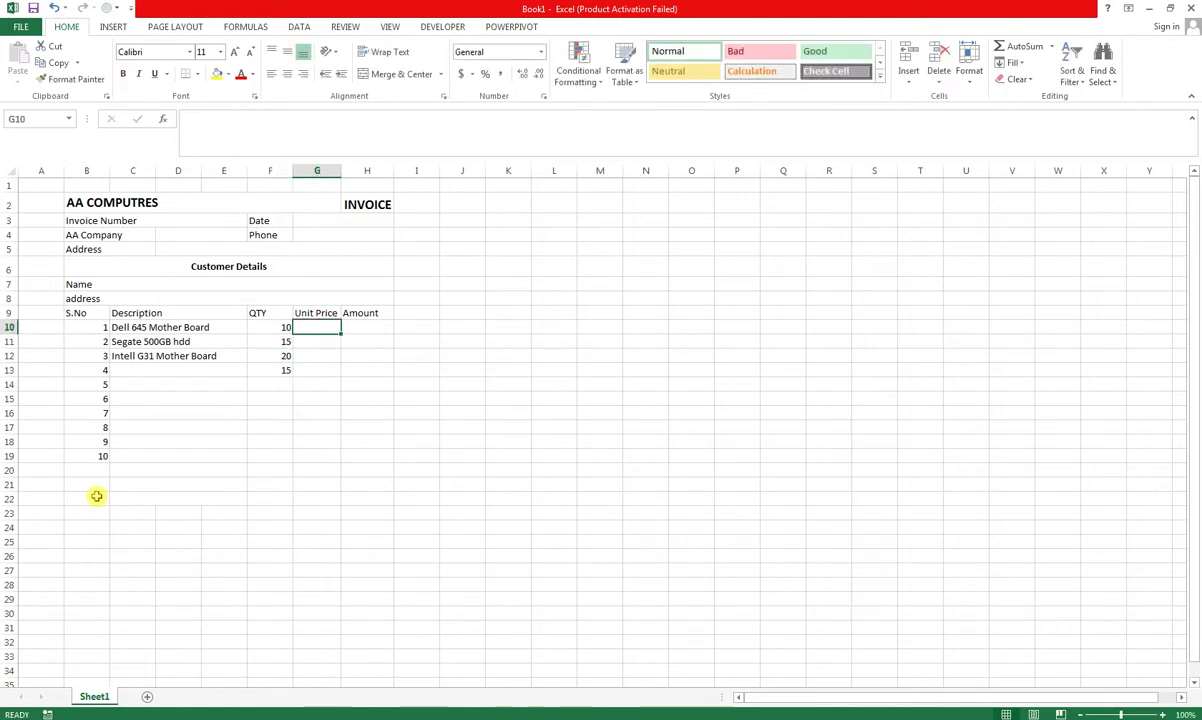
text(1800)
key(Return)
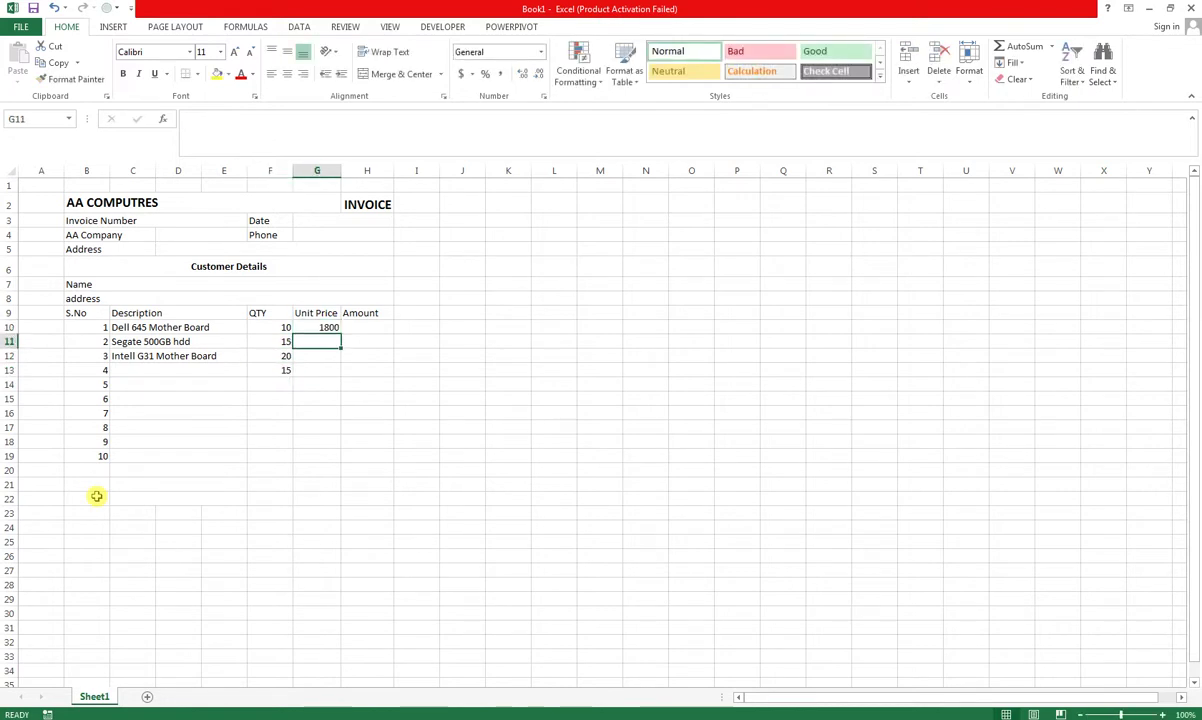
text(2500)
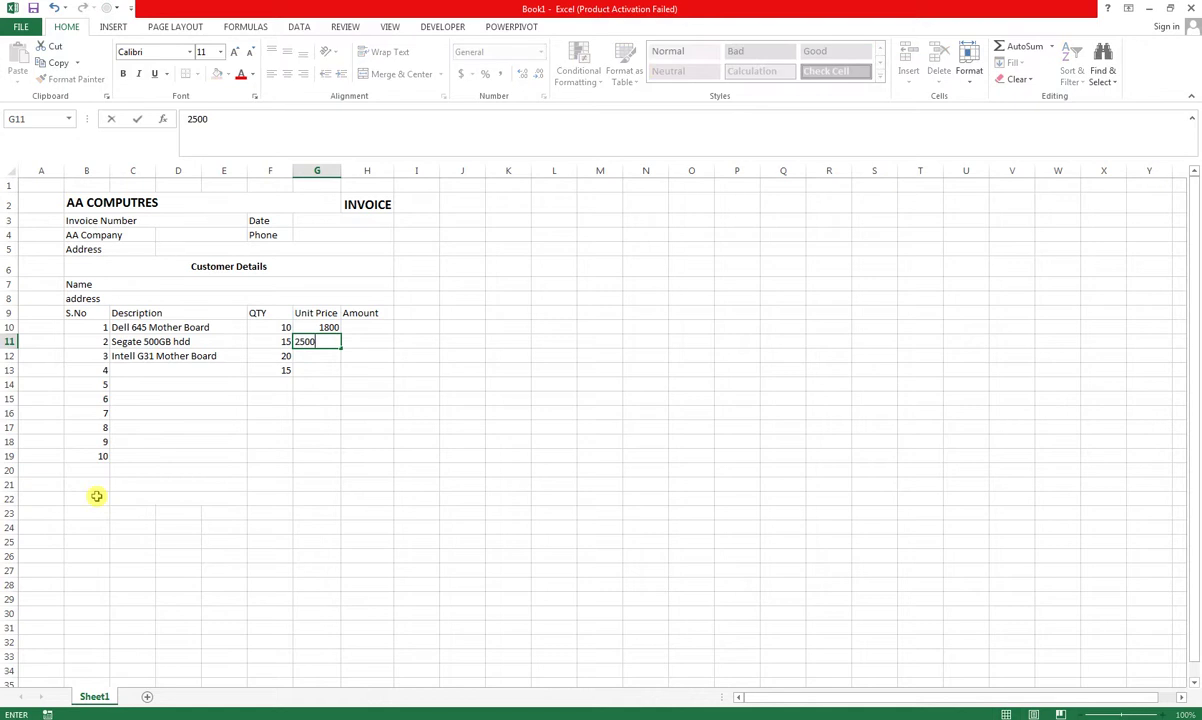
key(Return)
text(2200)
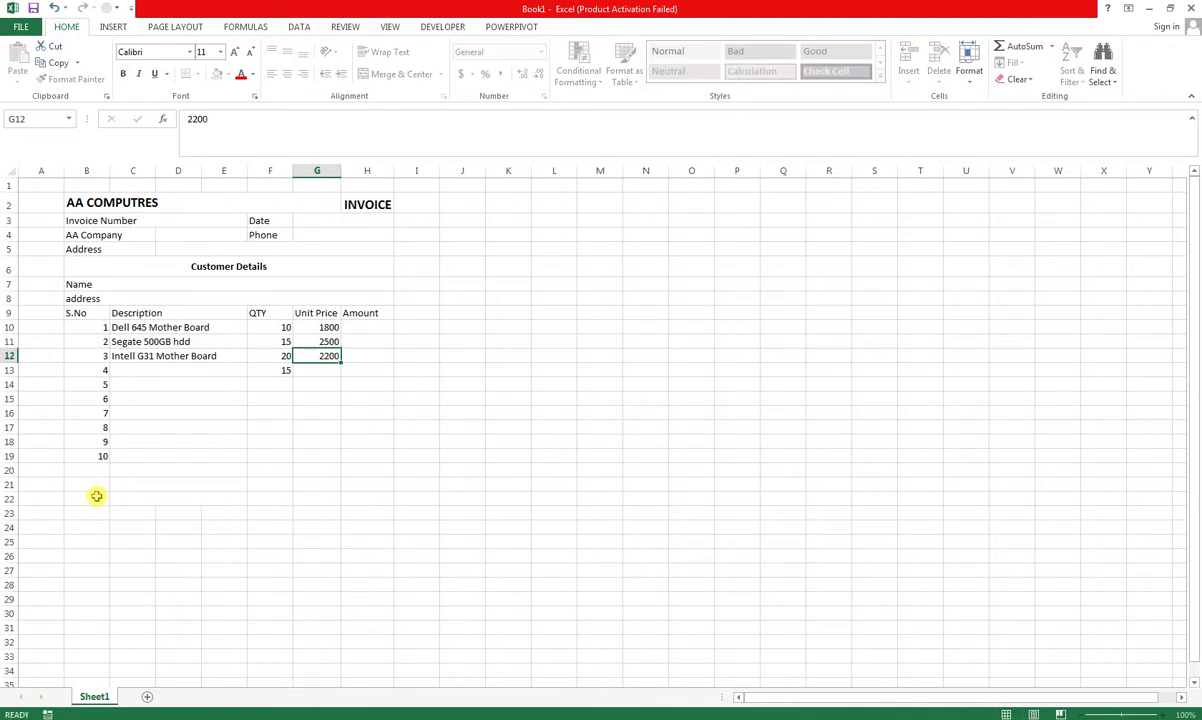
key(Return)
text(950)
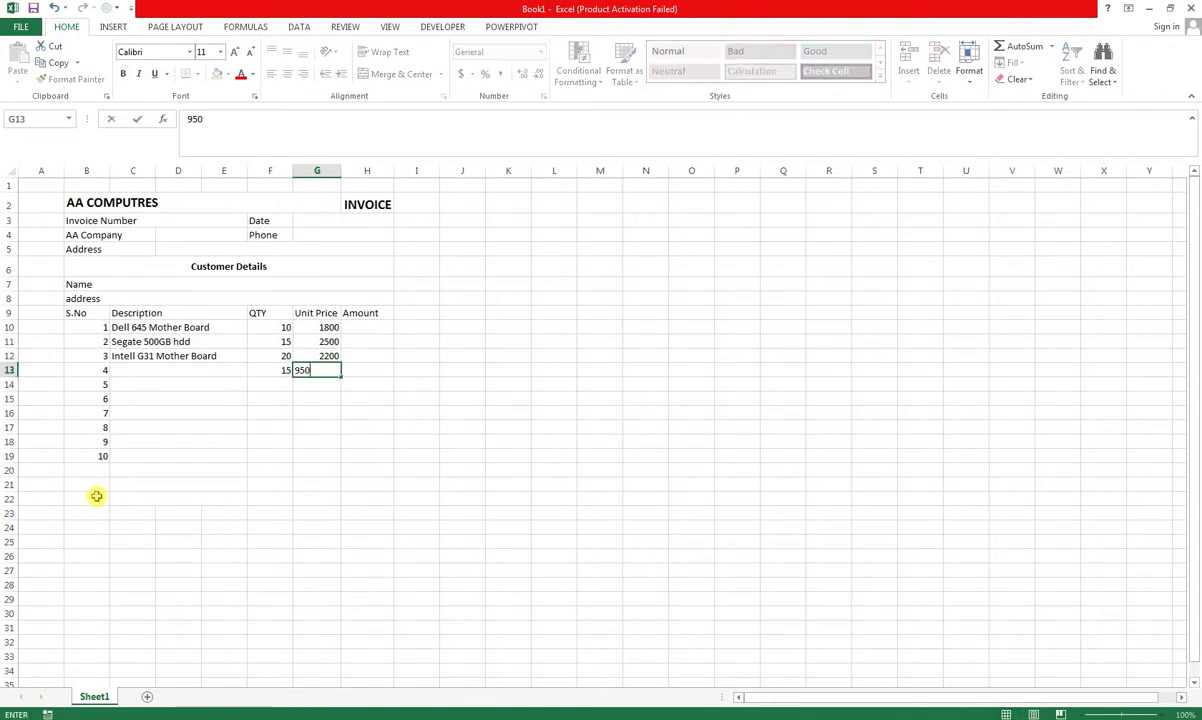
key(Tab)
key(Up)
key(Up)
key(Up)
text(=)
key(Left)
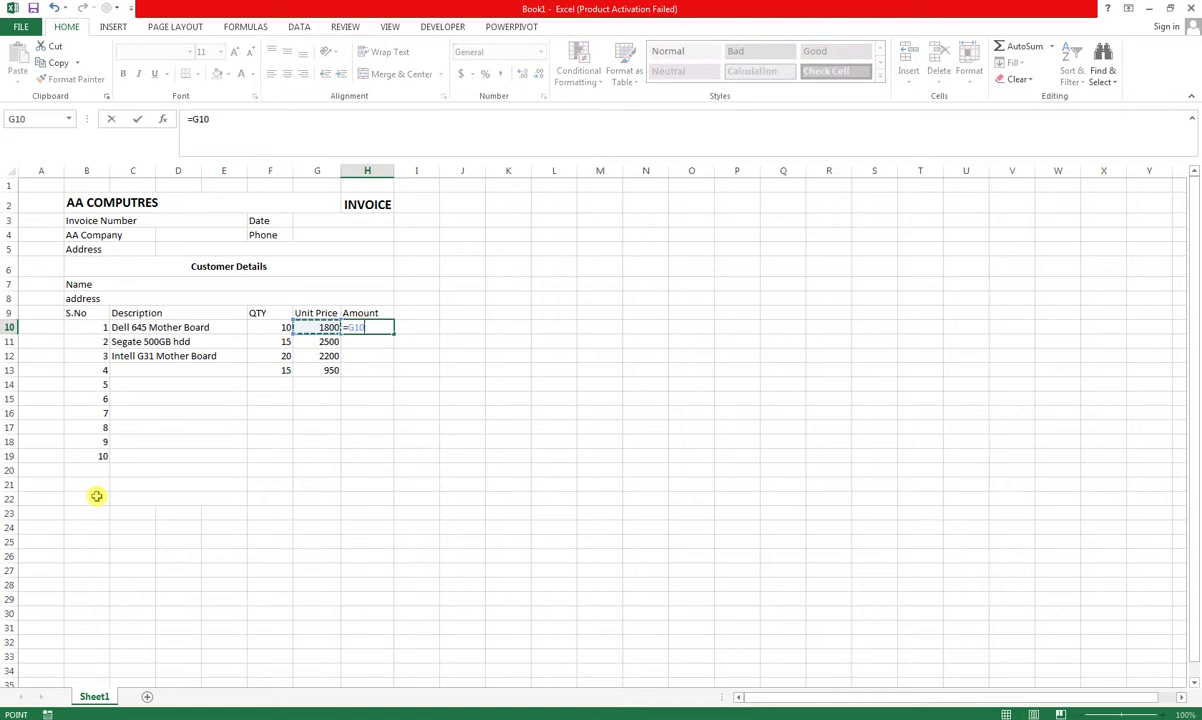
Step: Complete =G10*F10 in H10 and fill it down to H19
text(*)
key(Left)
key(Left)
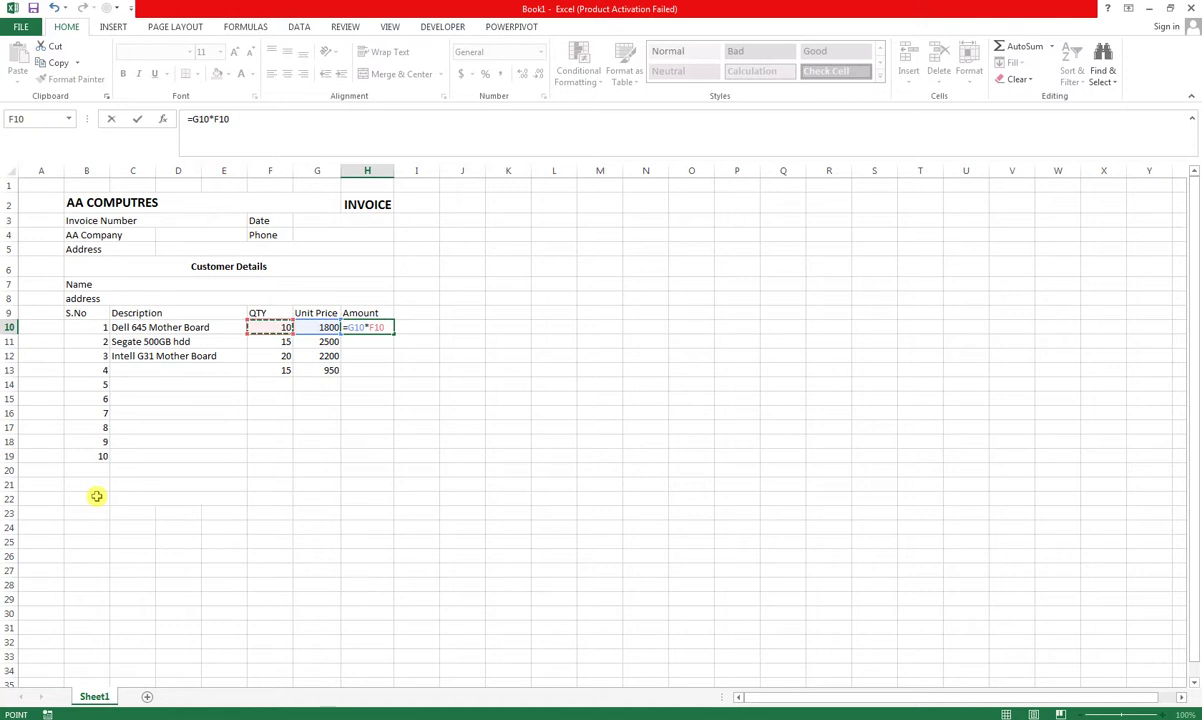
key(Return)
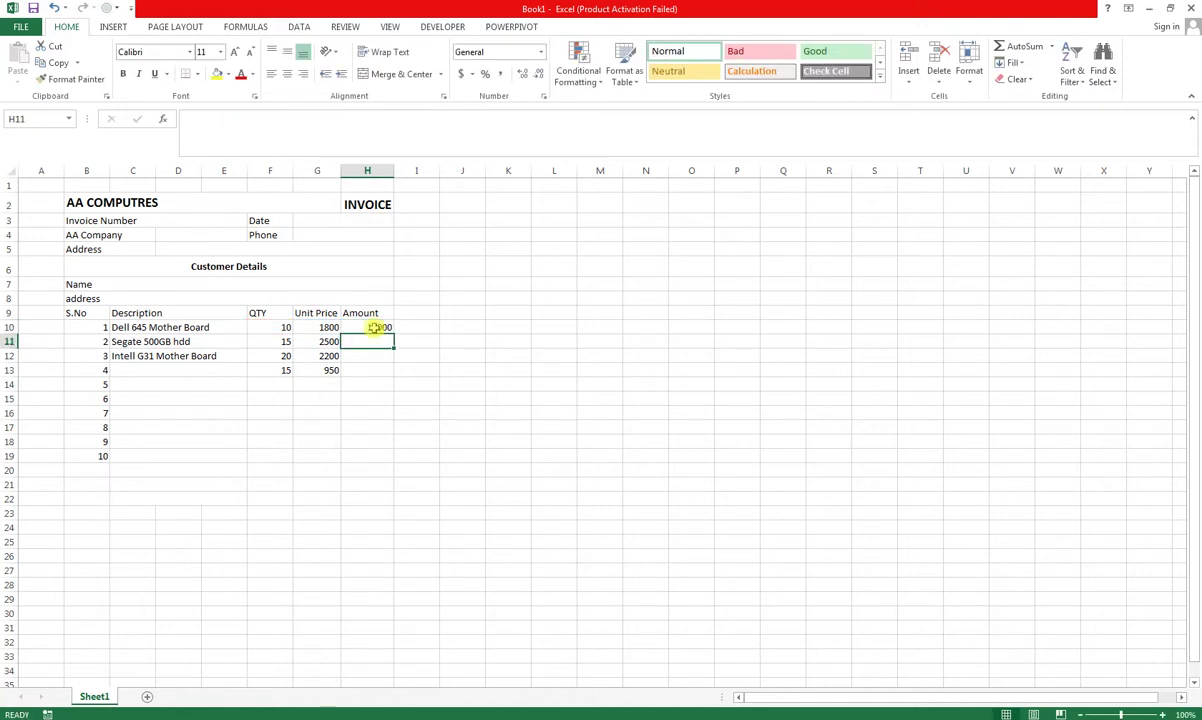
click(378, 328)
drag(393, 333, 401, 466)
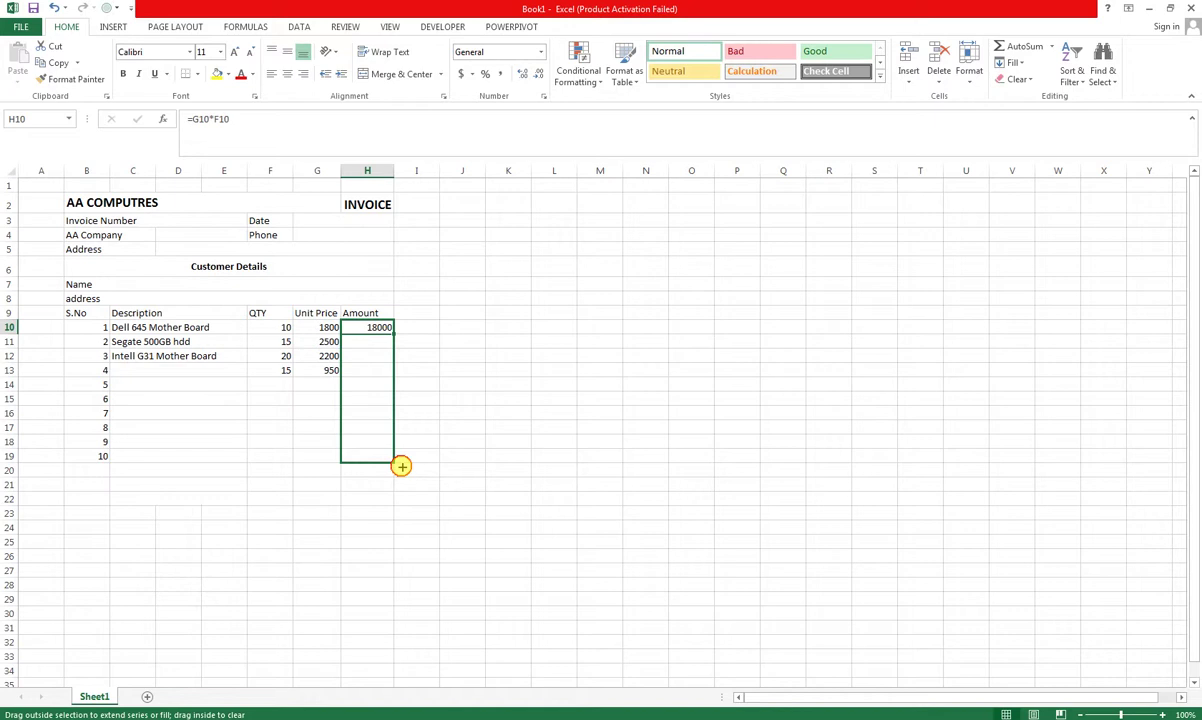
drag(401, 466, 401, 466)
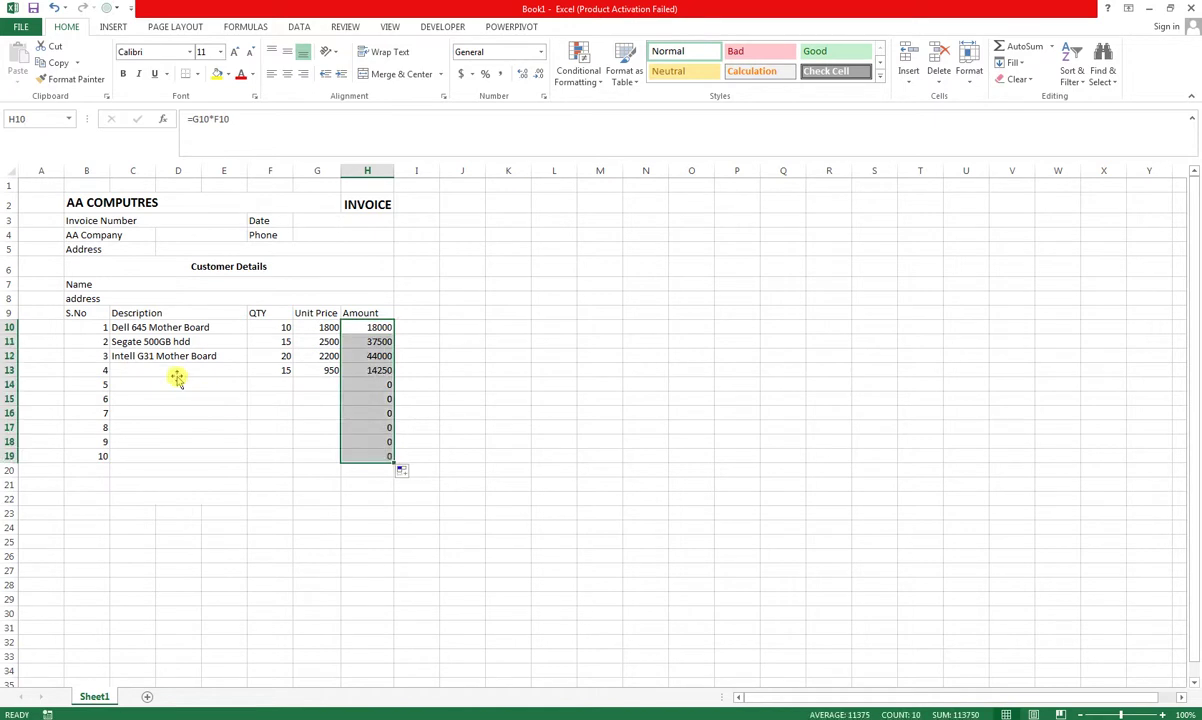
click(174, 372)
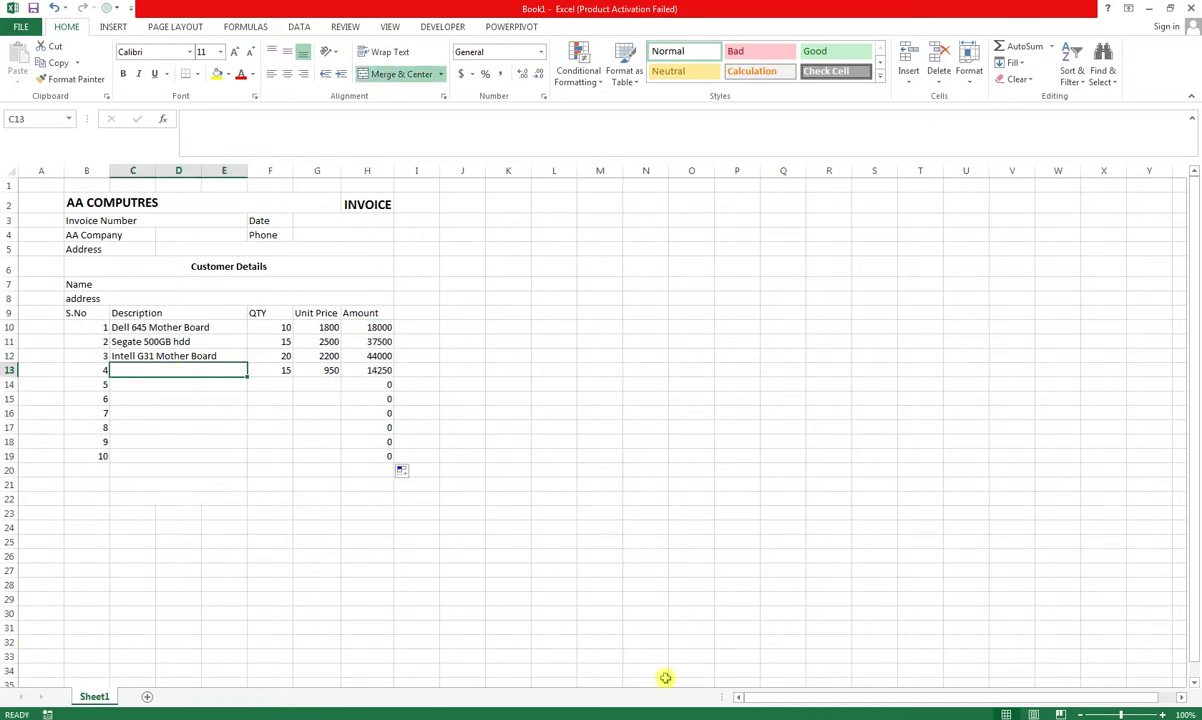
Step: Add items dvd Writer and Mouse, with Mouse at quantity 10 and unit price 150
text(dvd)
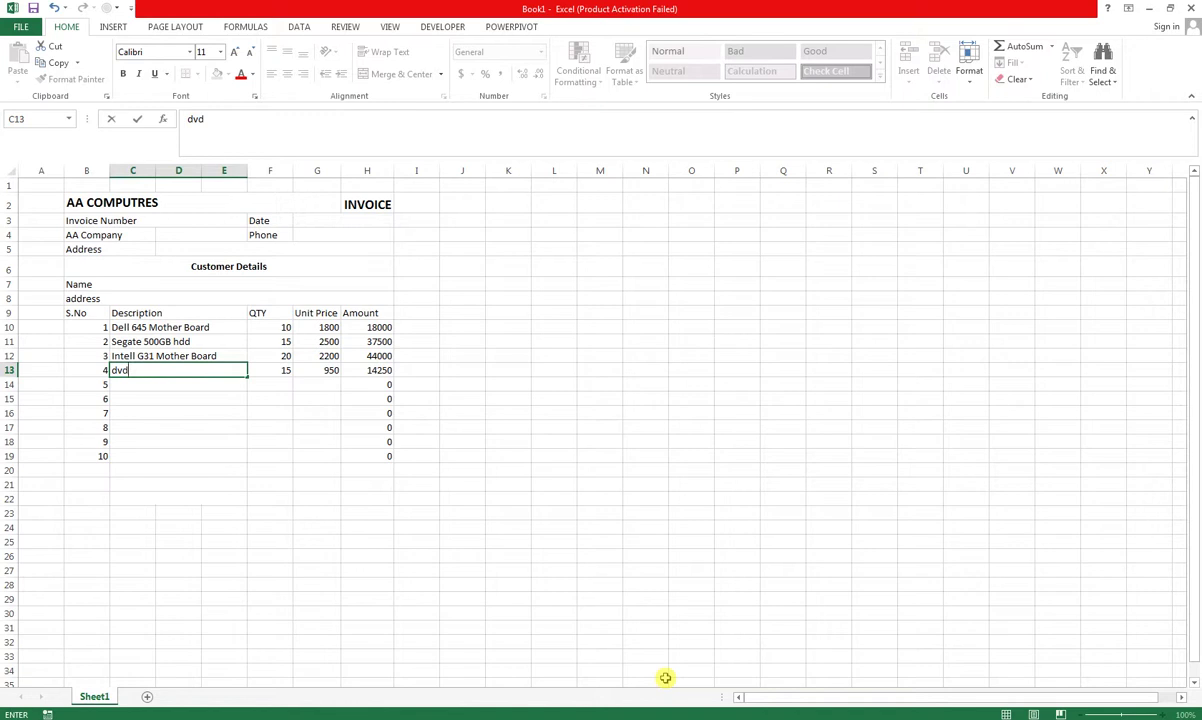
text(tye)
text(er)
key(Return)
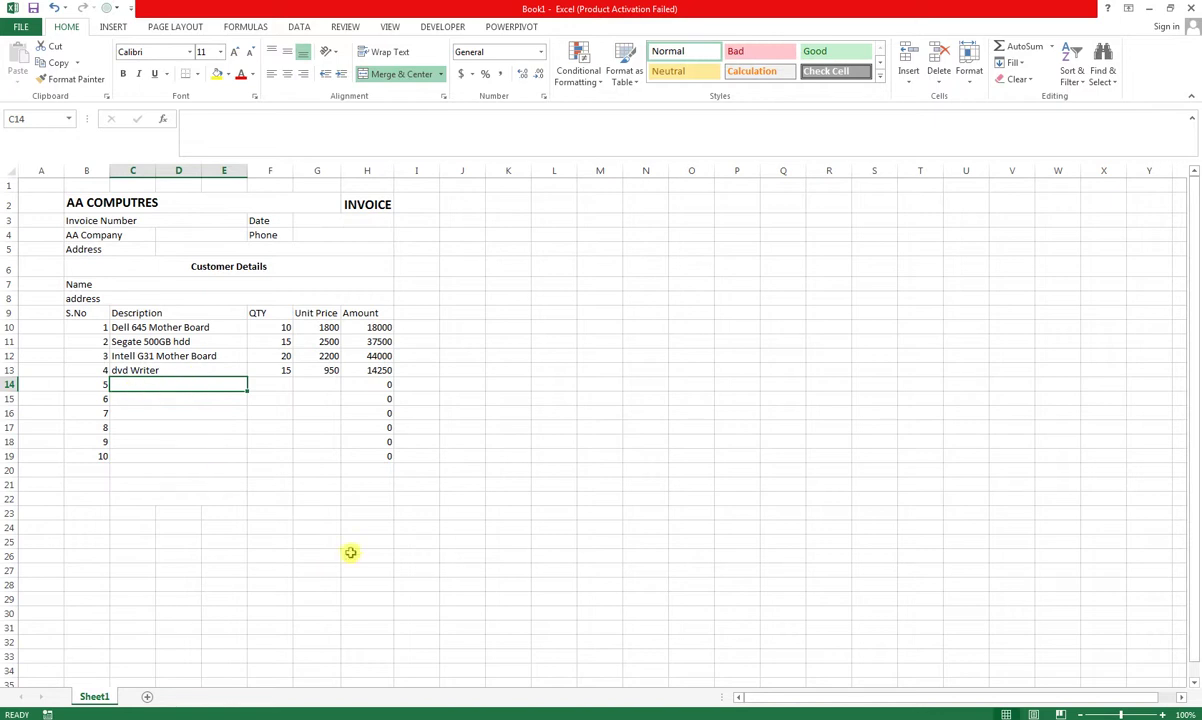
text(mose)
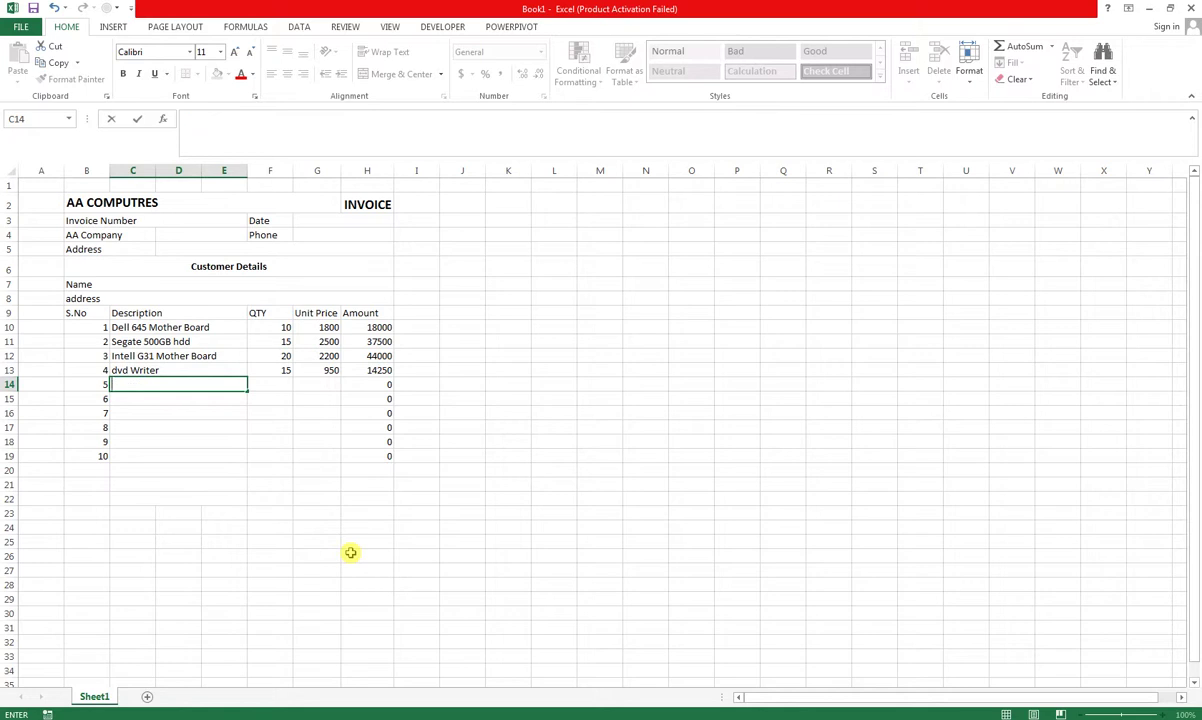
text(ouse)
key(Tab)
text(10)
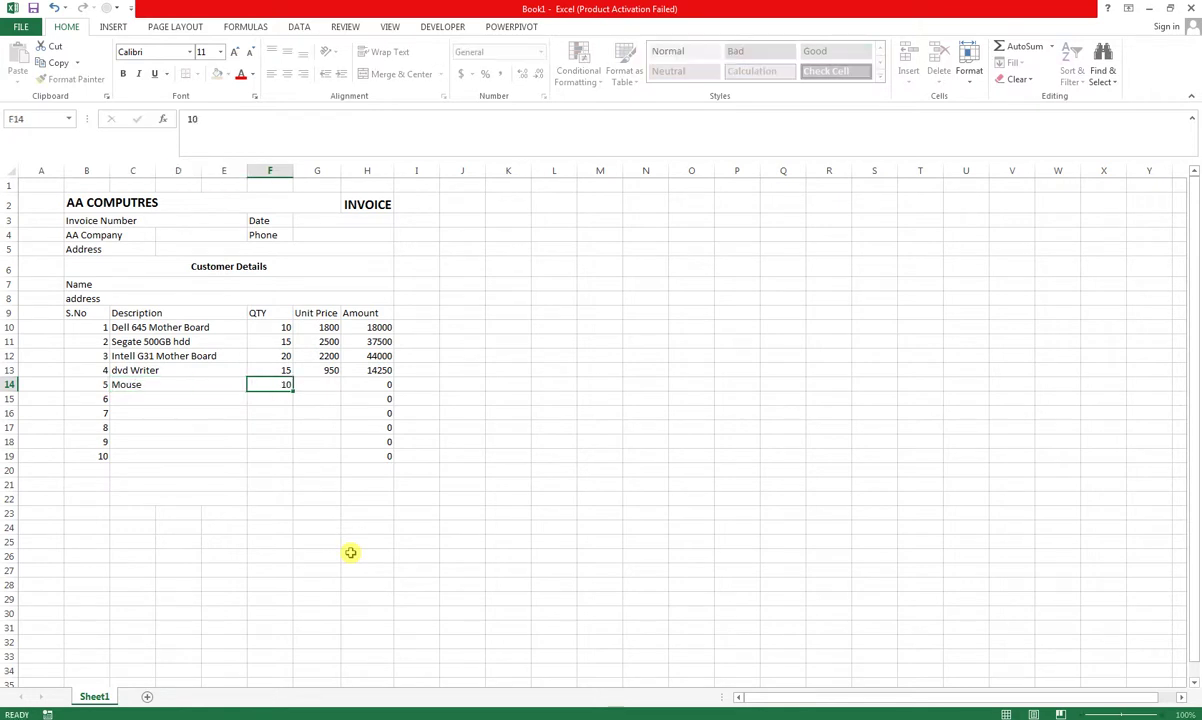
key(Tab)
text(15)
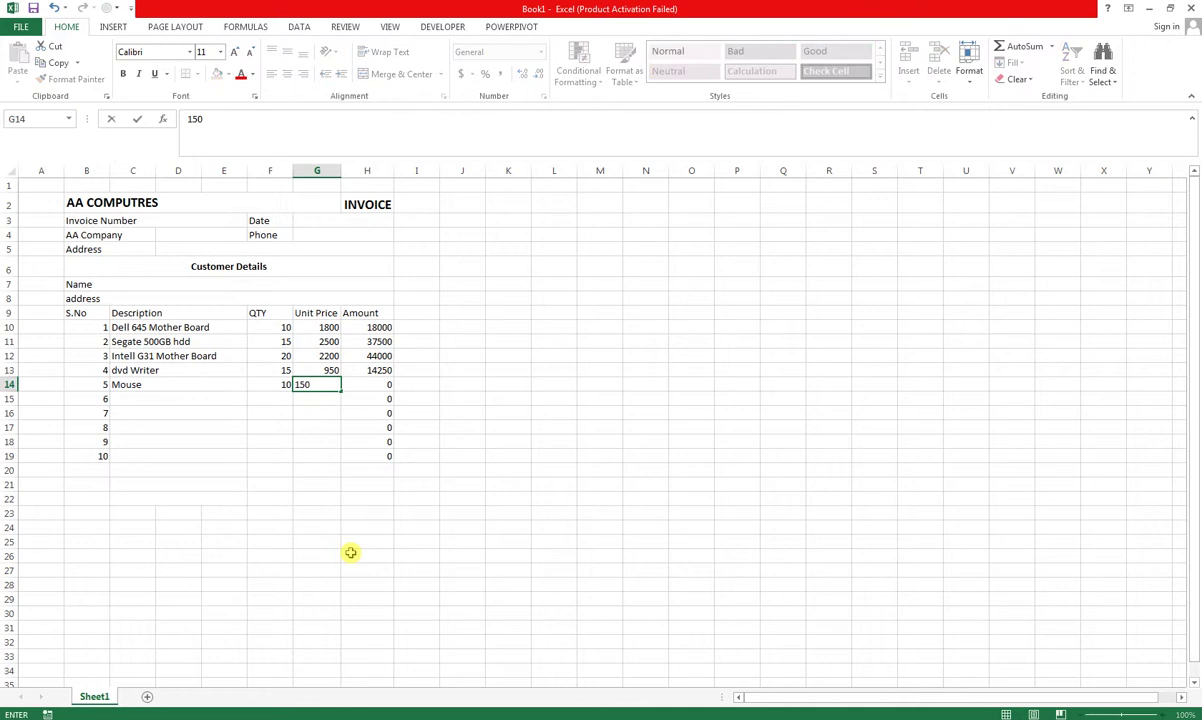
key(Return)
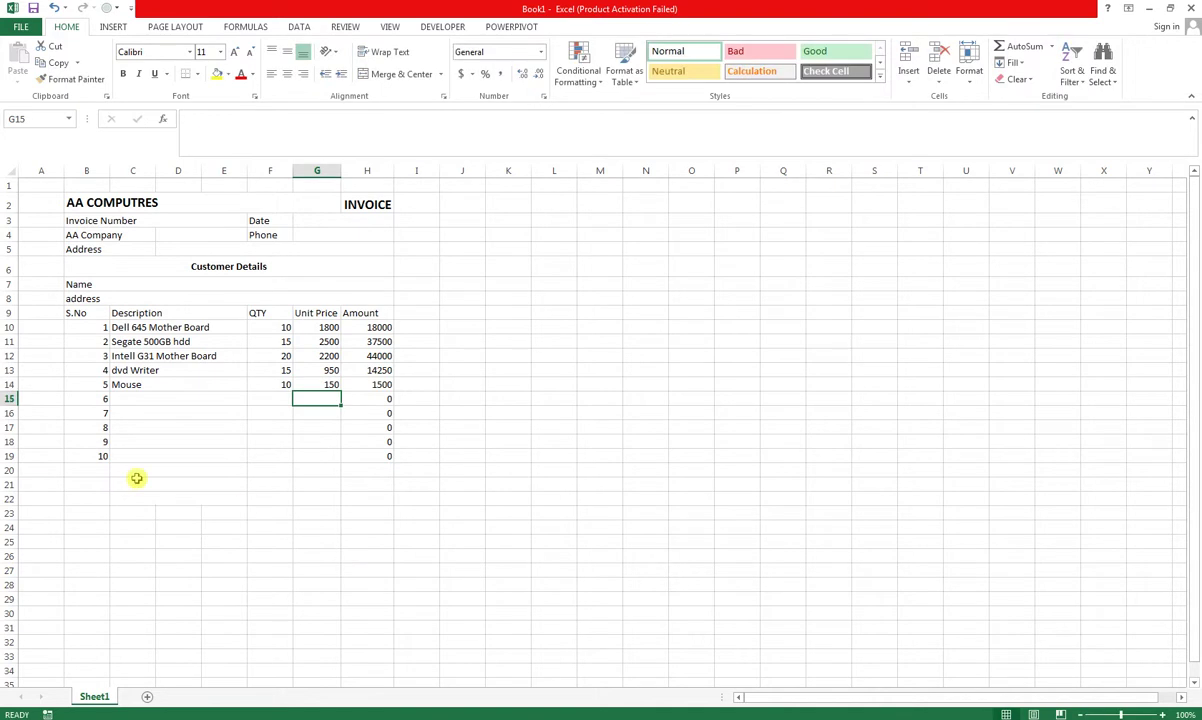
click(314, 473)
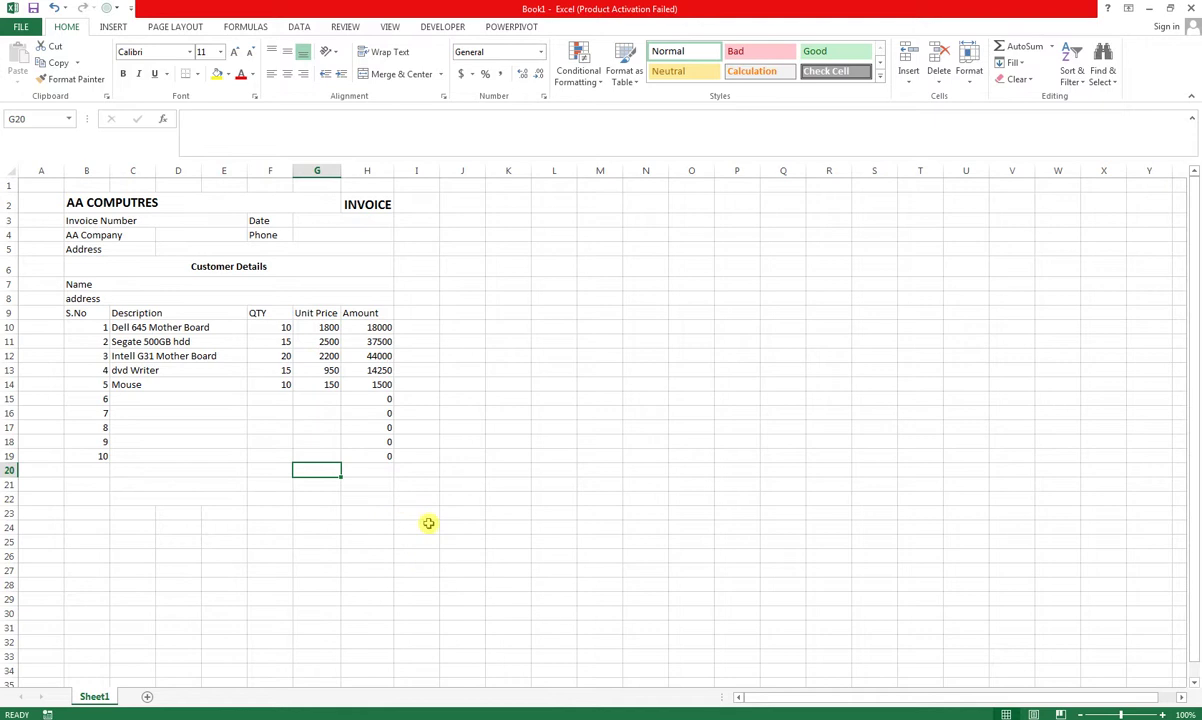
Step: Label G20 Subtotal and AutoSum H10:H19 into H20, giving 115250
text(subot)
key(BackSpace)
key(BackSpace)
key(BackSpace)
key(BackSpace)
key(BackSpace)
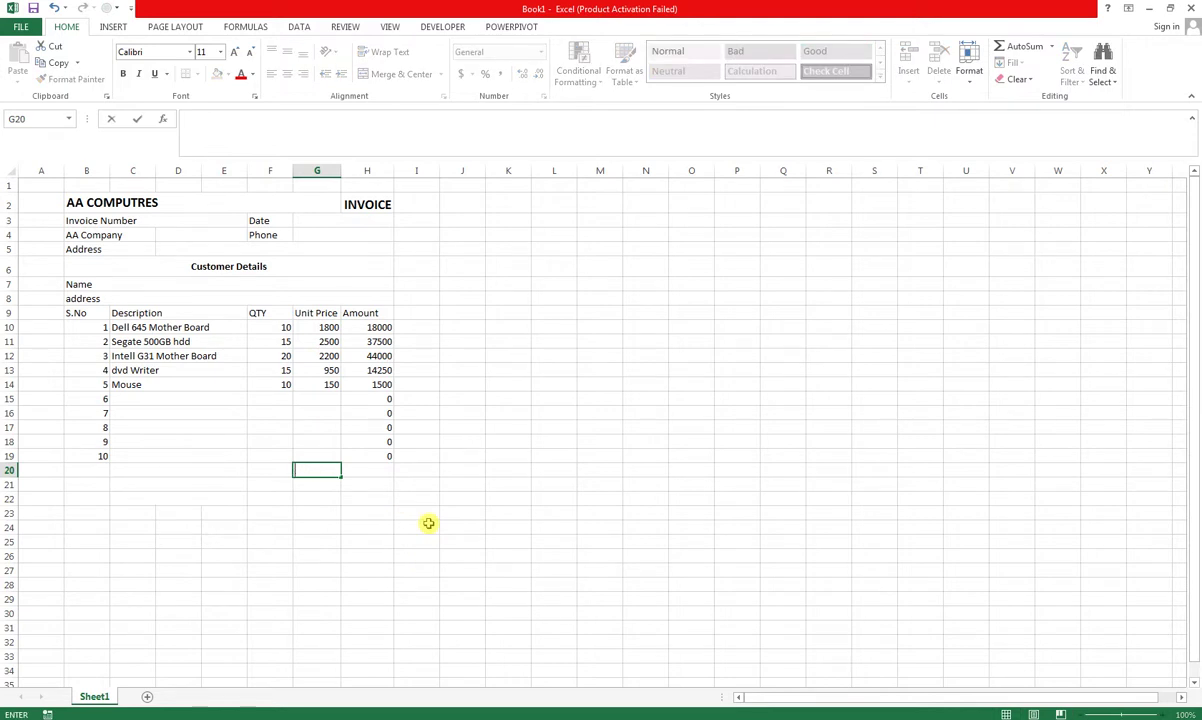
text(ubtotal)
key(Tab)
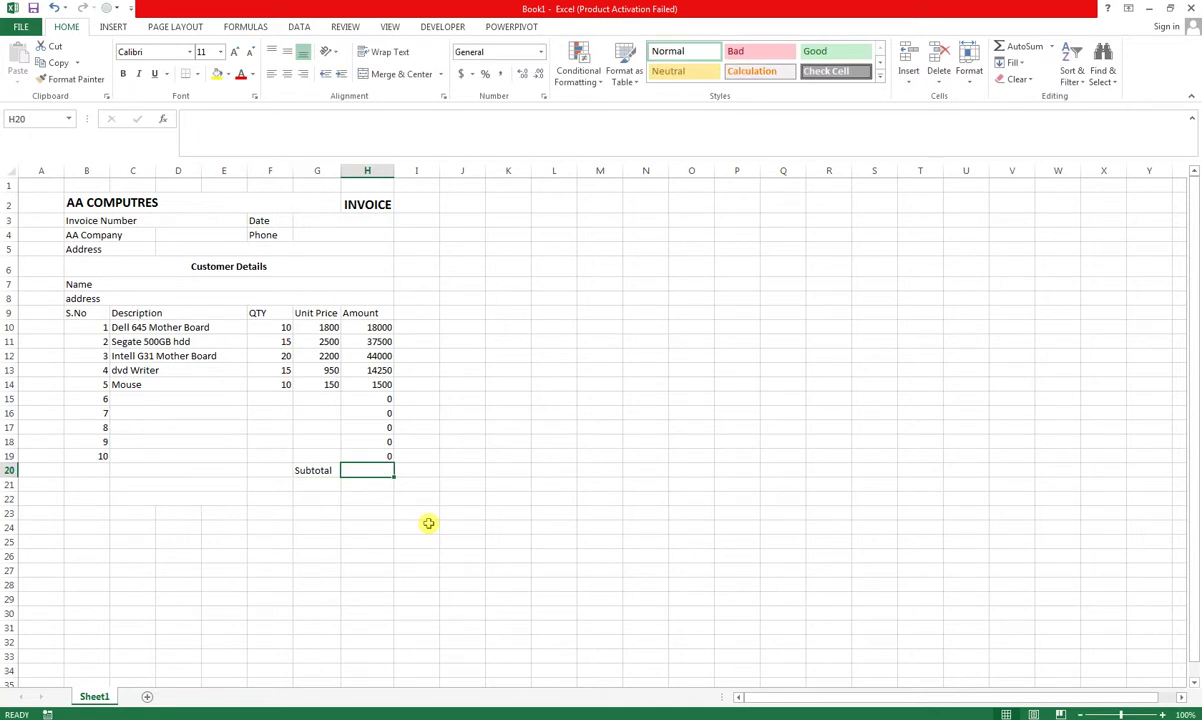
key(alt+equal)
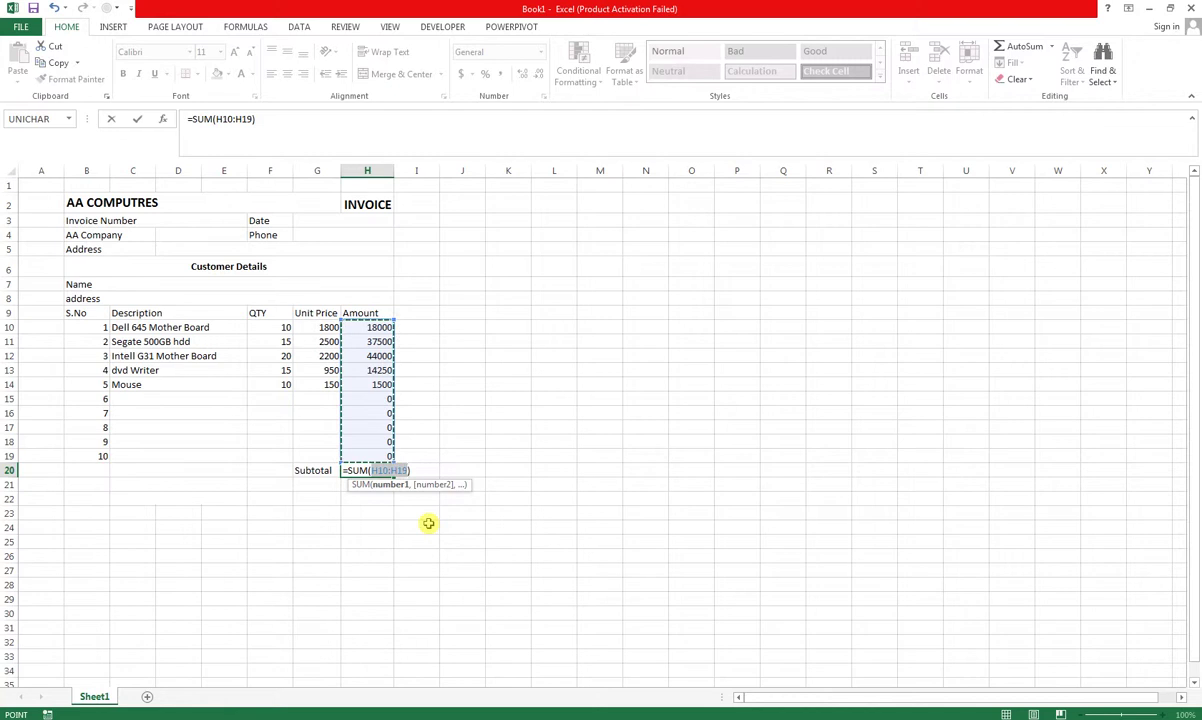
key(Return)
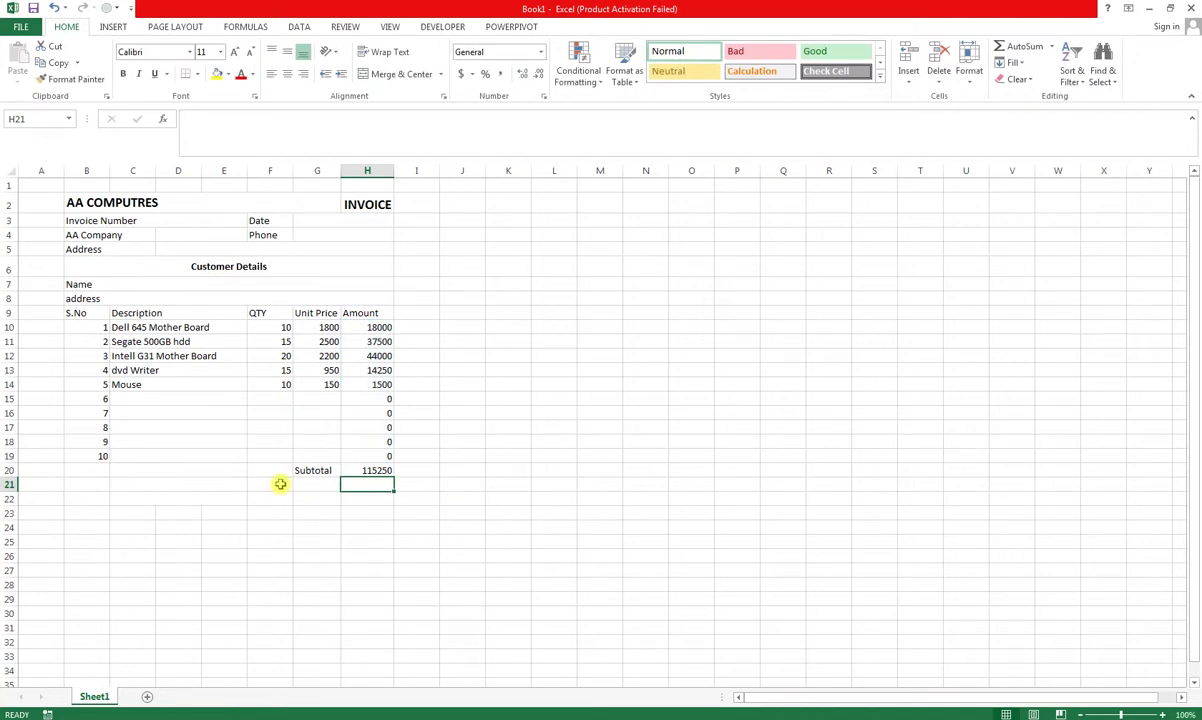
click(81, 469)
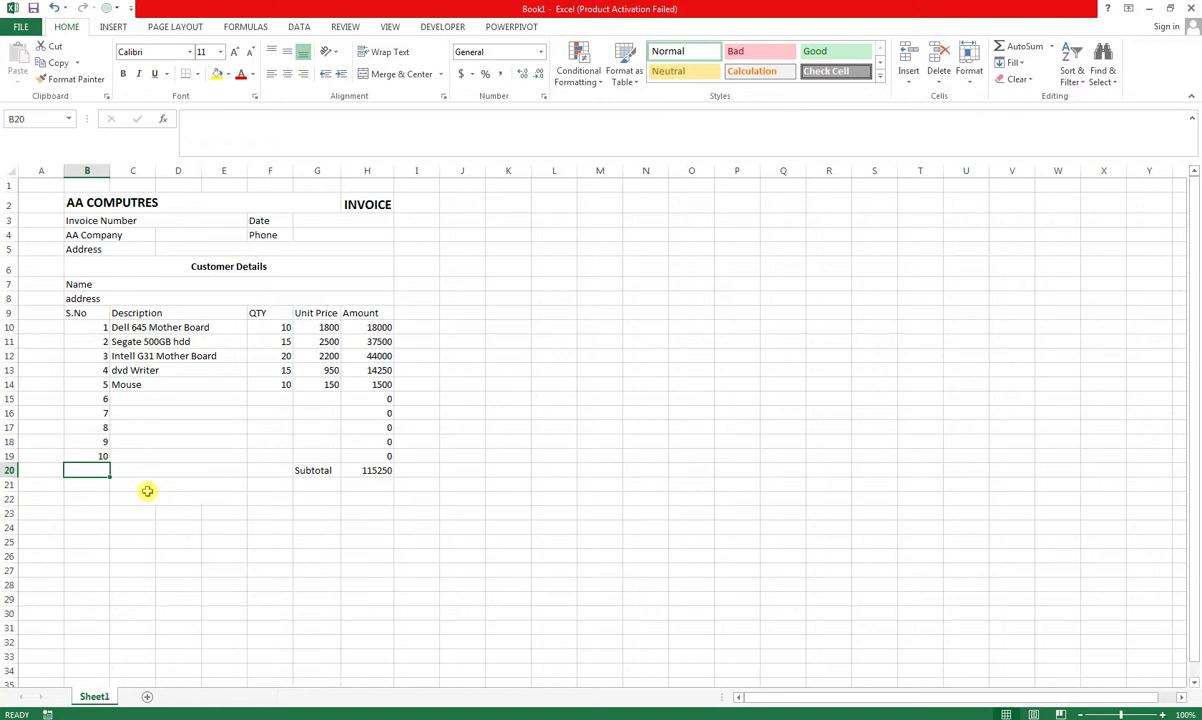
Step: Merge and centre C21:F21 and enter the label TAX
drag(147, 488, 266, 487)
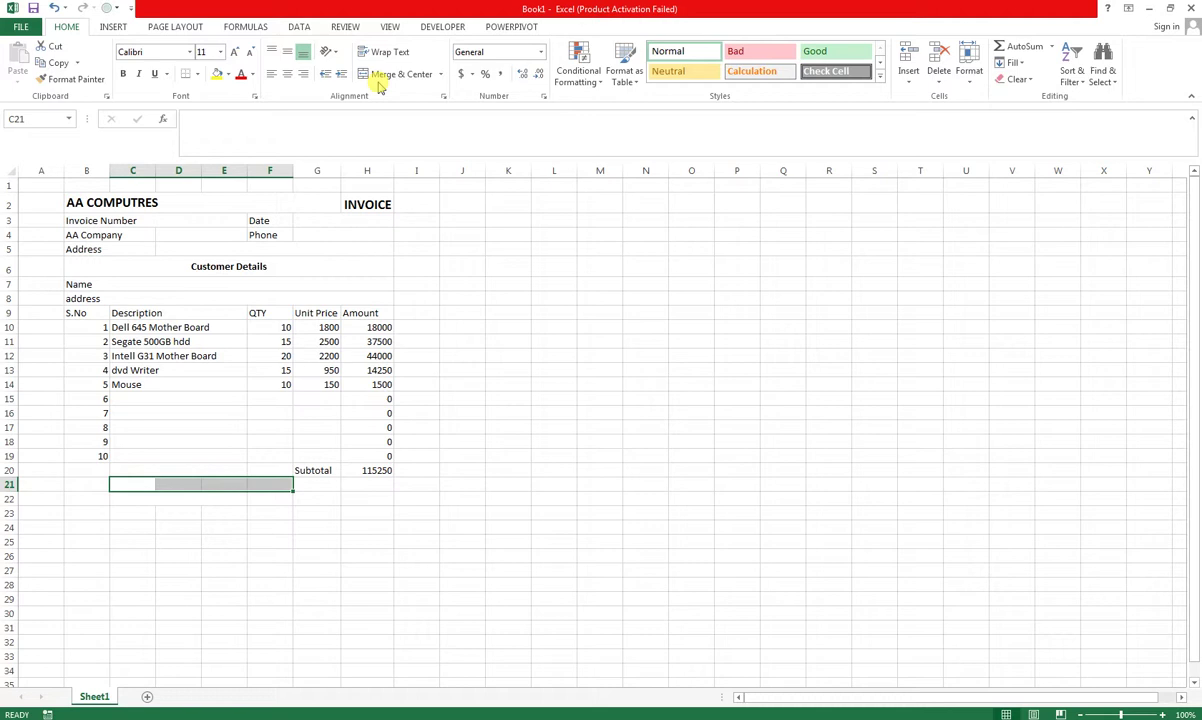
click(391, 78)
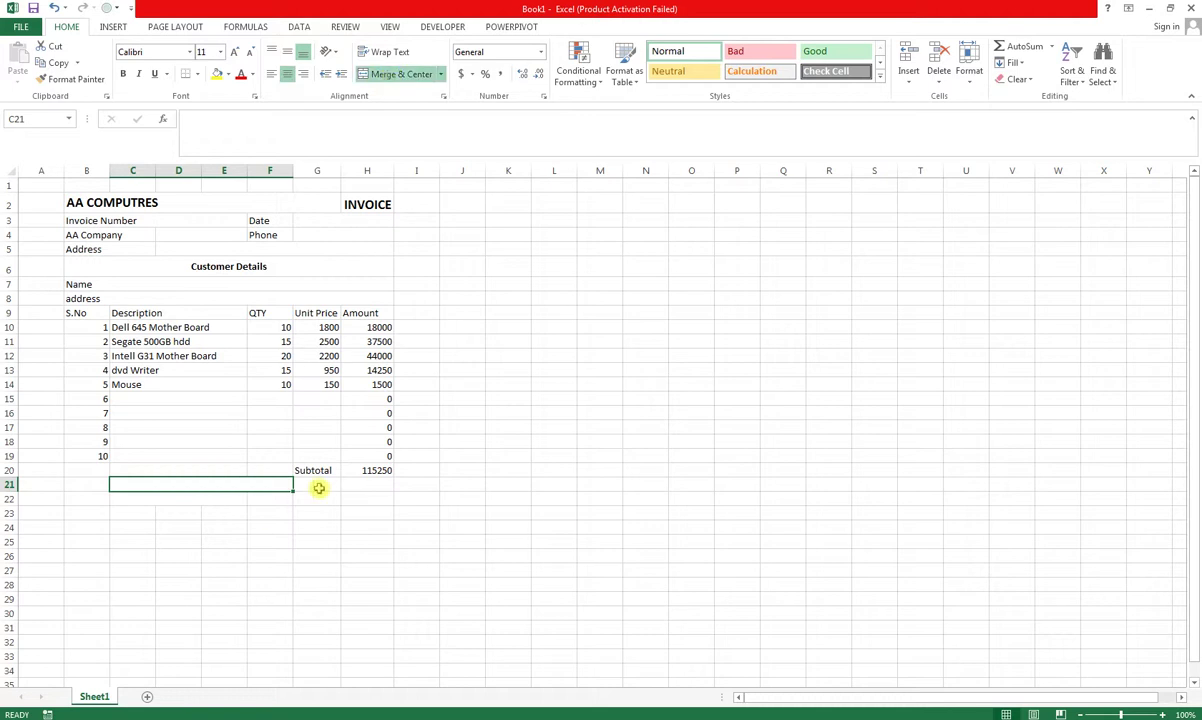
text(t)
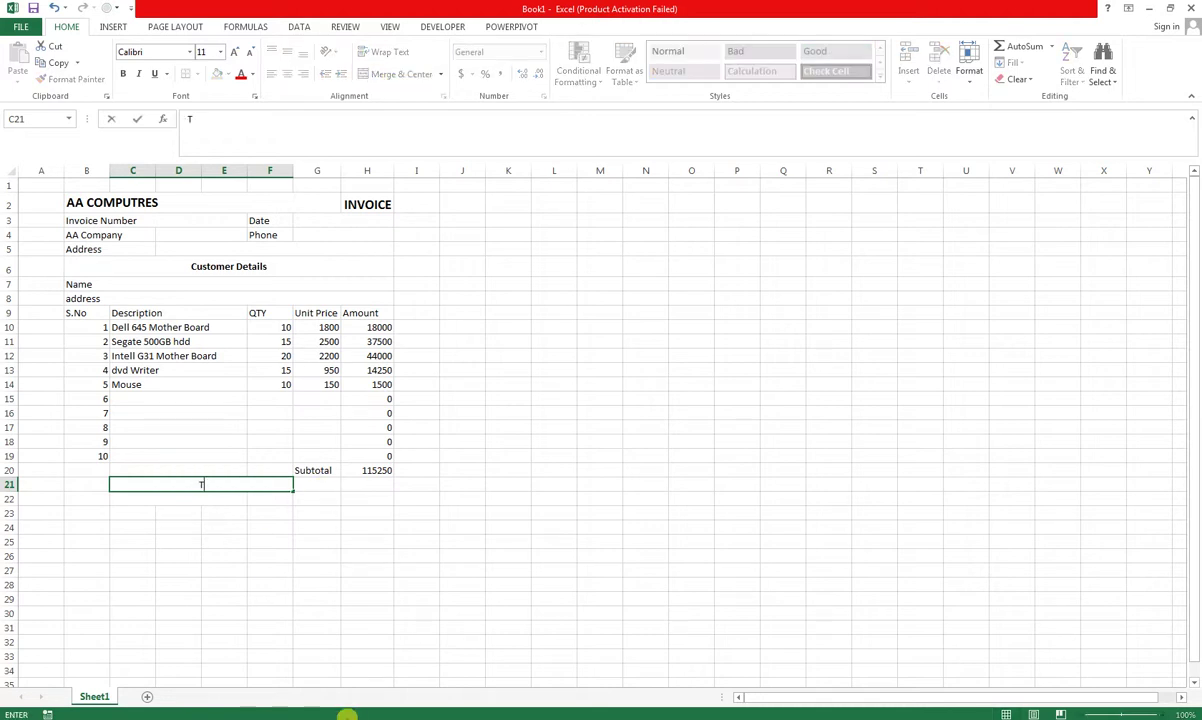
text(Ax)
key(BackSpace)
text(X)
key(Return)
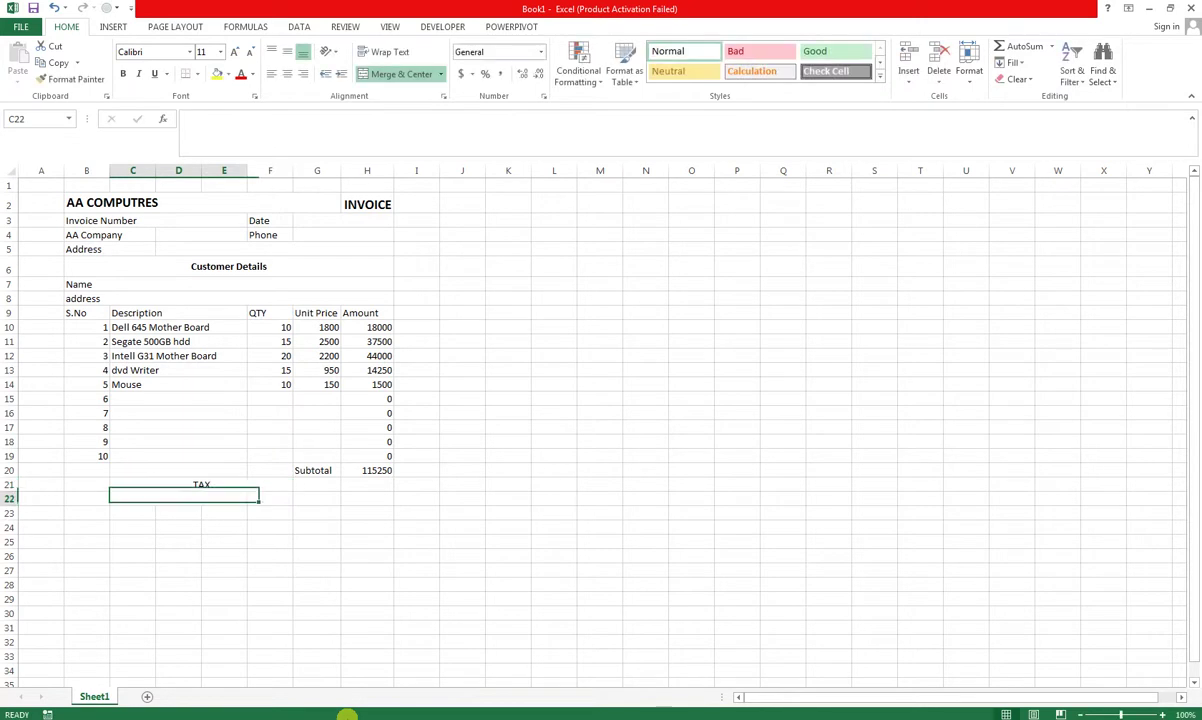
click(319, 484)
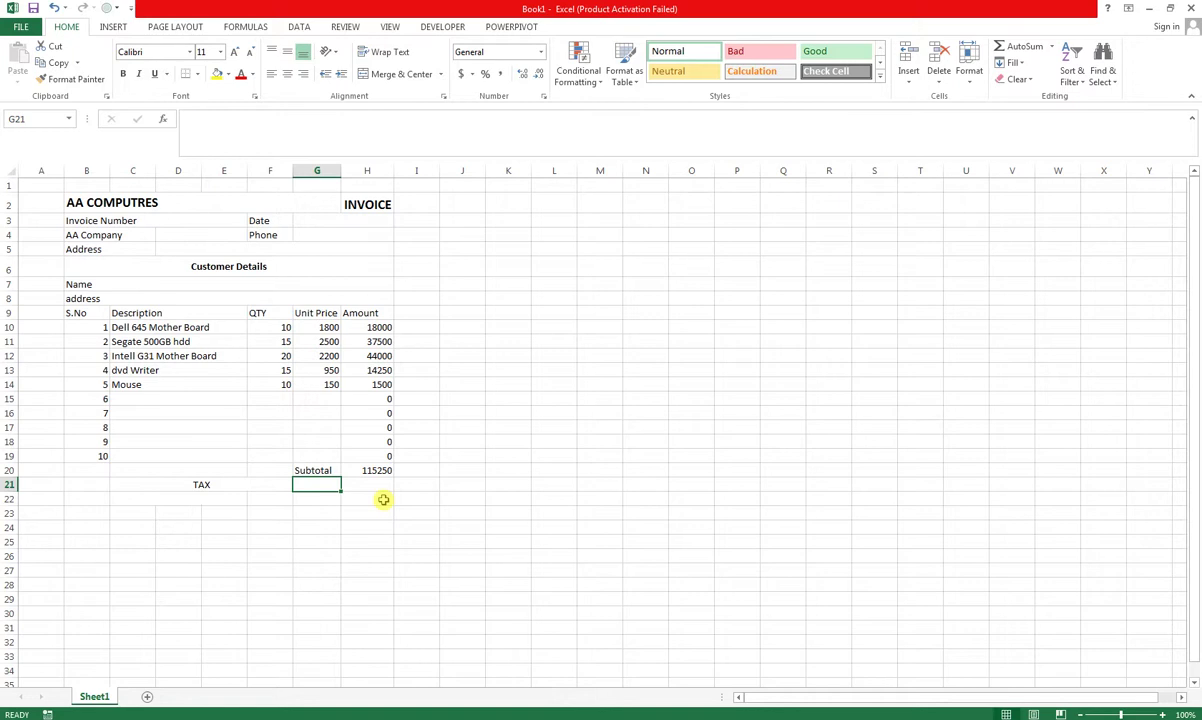
Step: Enter 12% in G21 and =H20*G21 in H21, giving 13830
text(12)
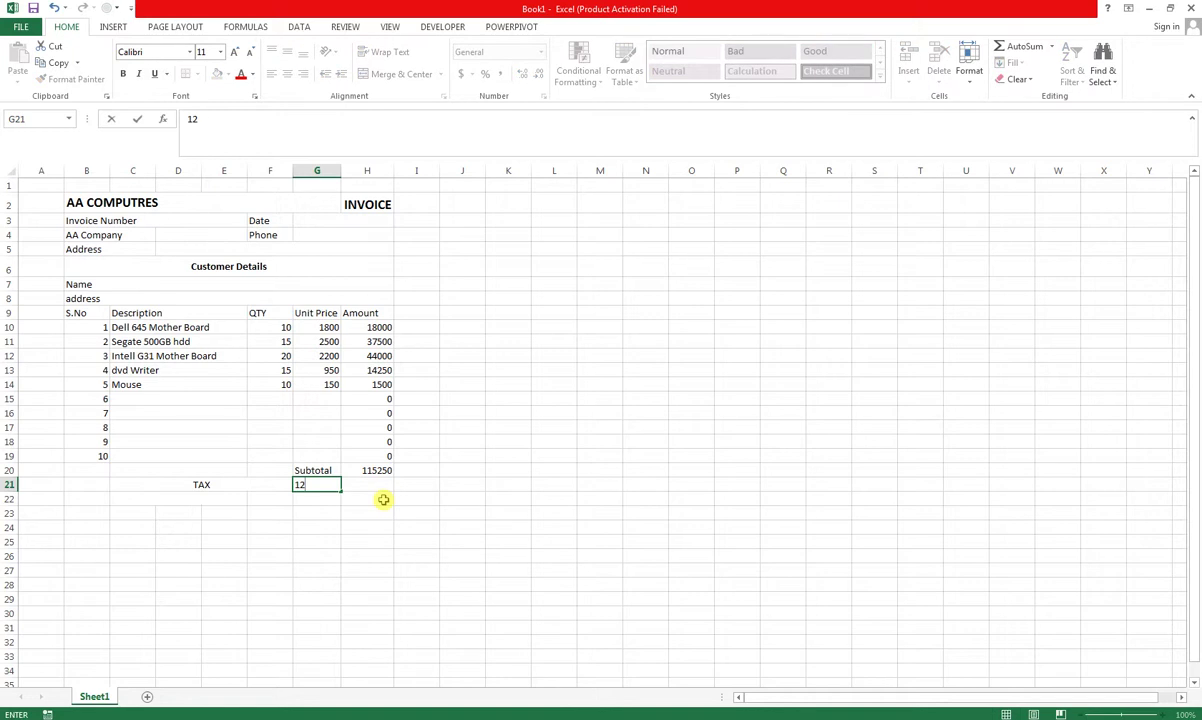
key(Tab)
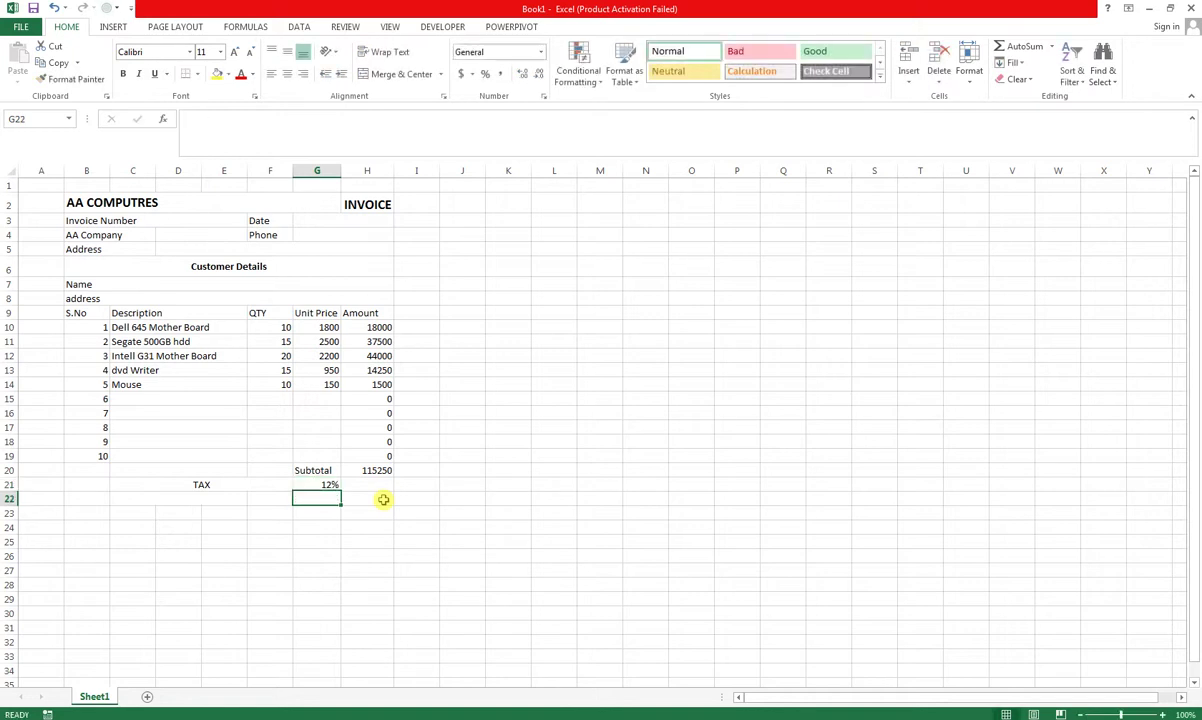
text(=)
key(Up)
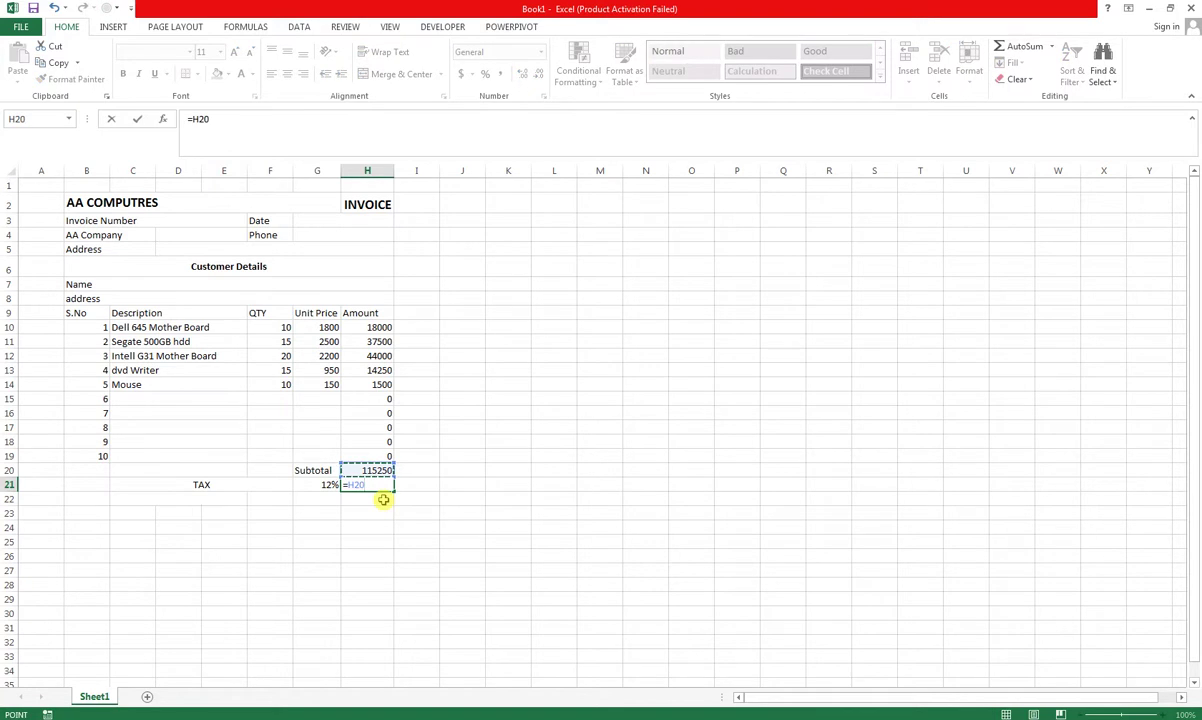
text(*)
key(Left)
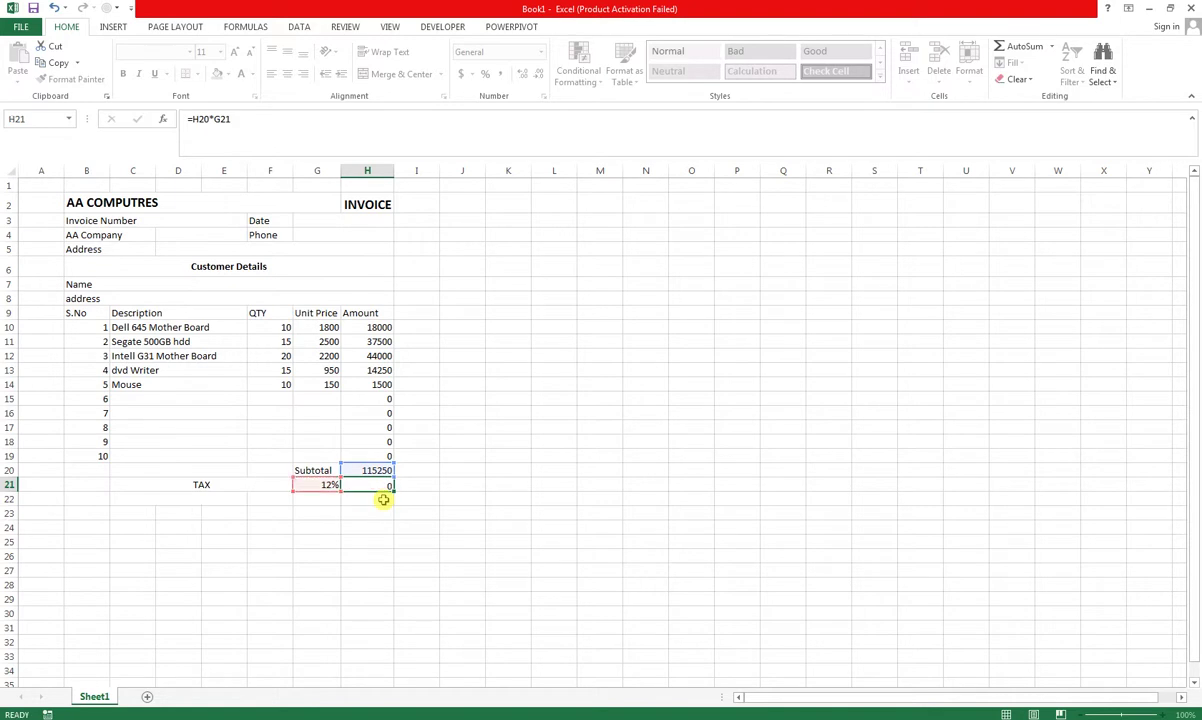
key(Return)
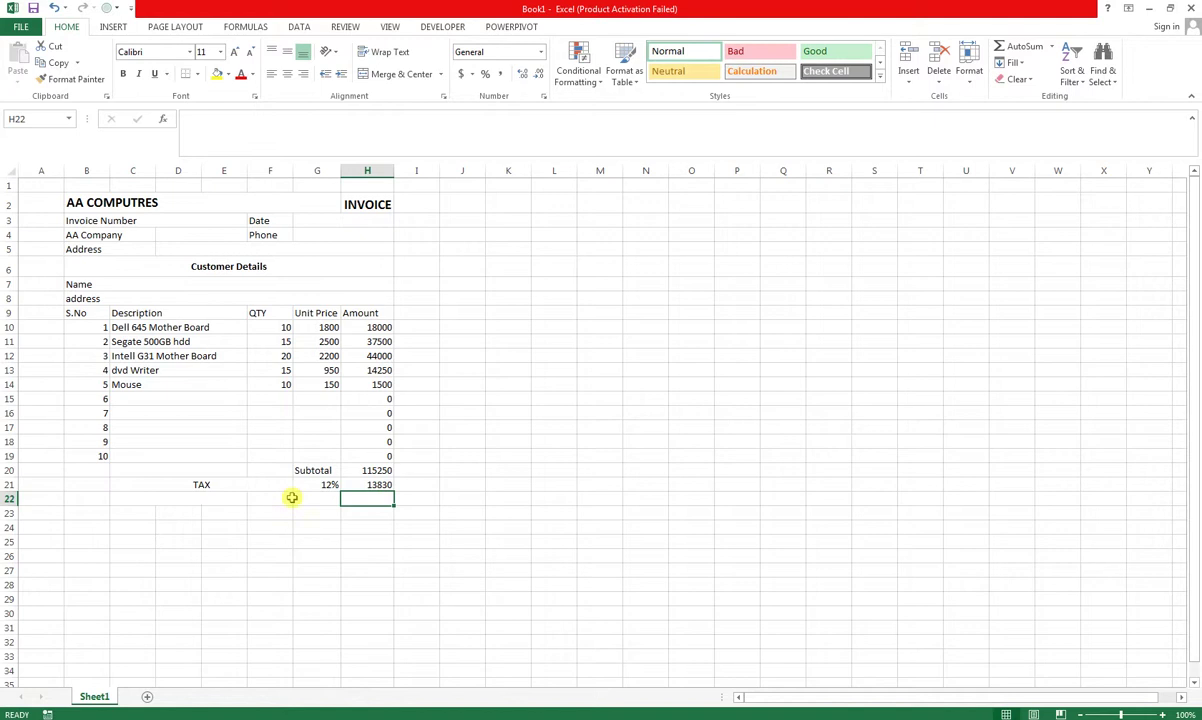
click(286, 498)
click(310, 497)
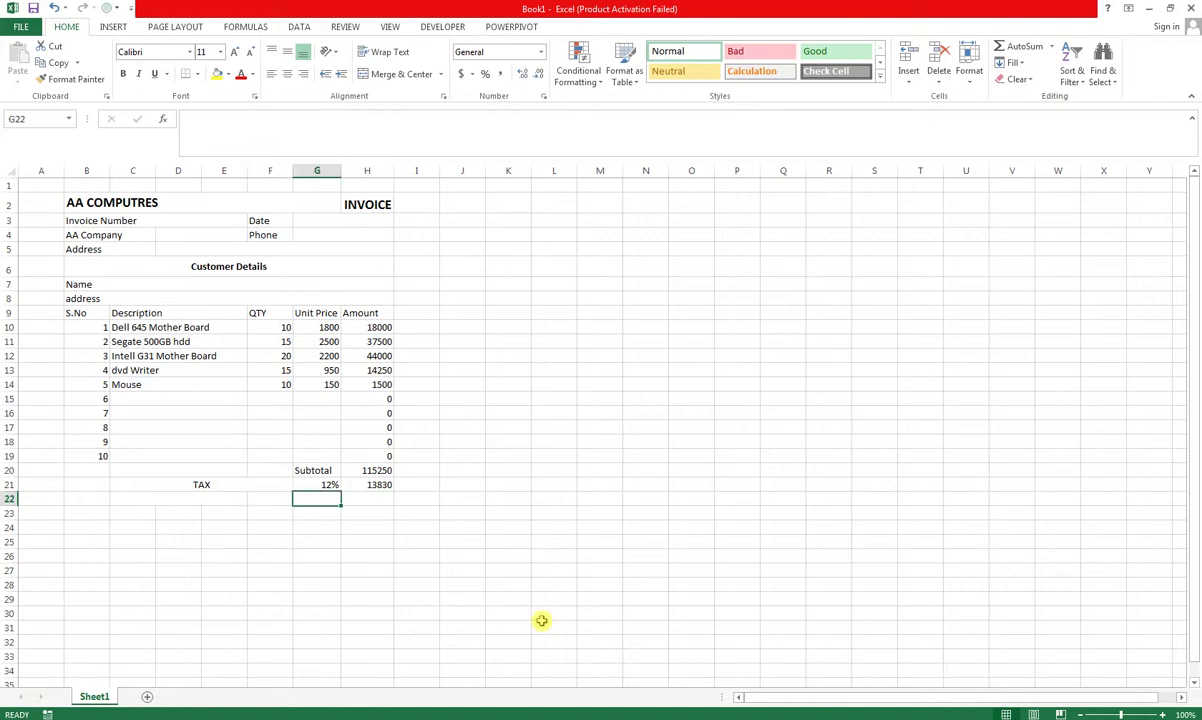
Step: Label G22 Total and enter =SUM(H20:H21) in H22, giving 129080
text(tal)
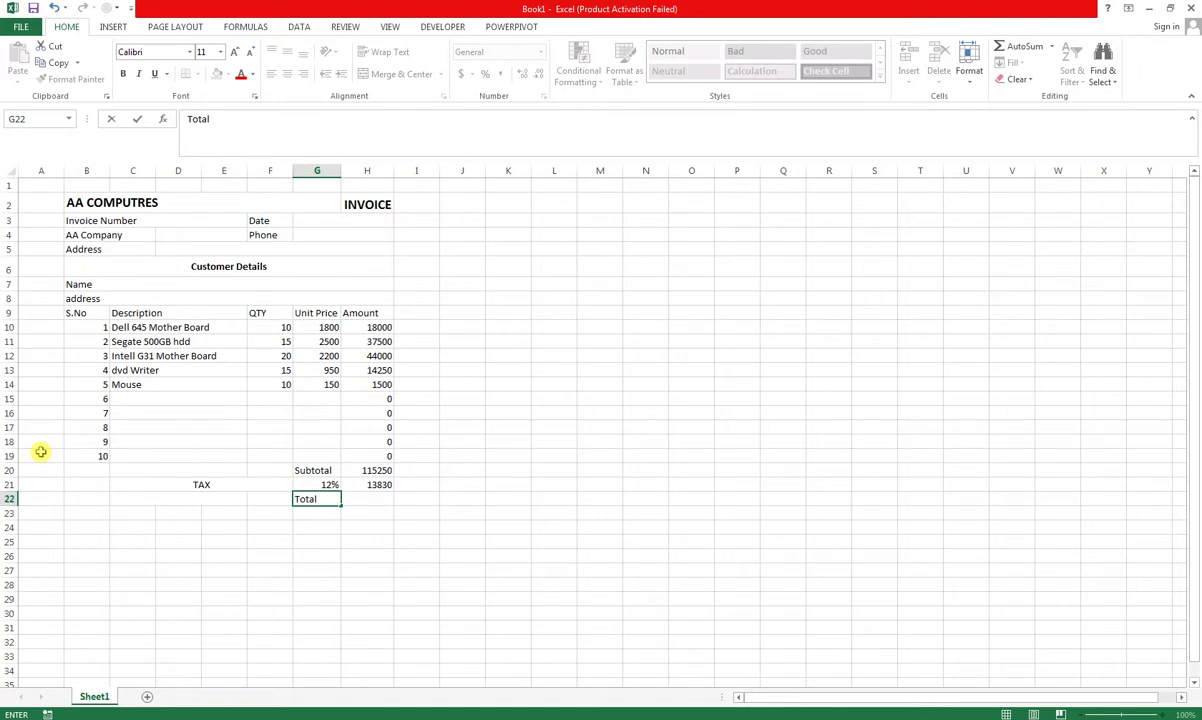
key(Right)
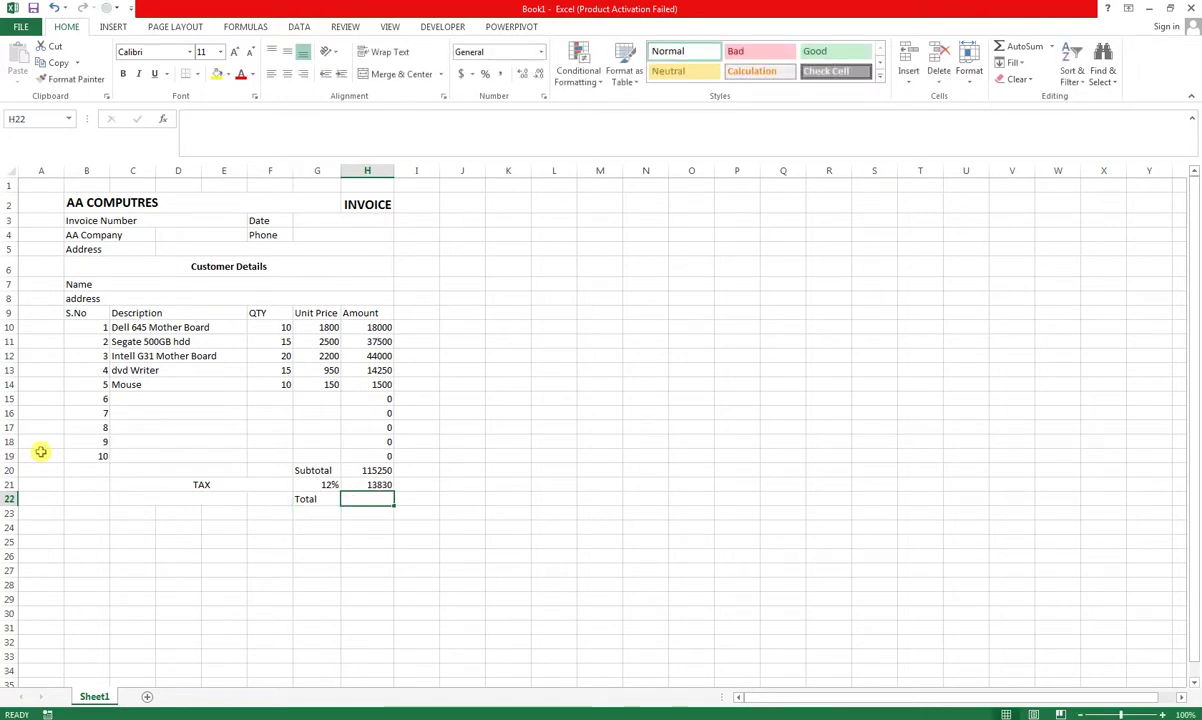
text(=sum)
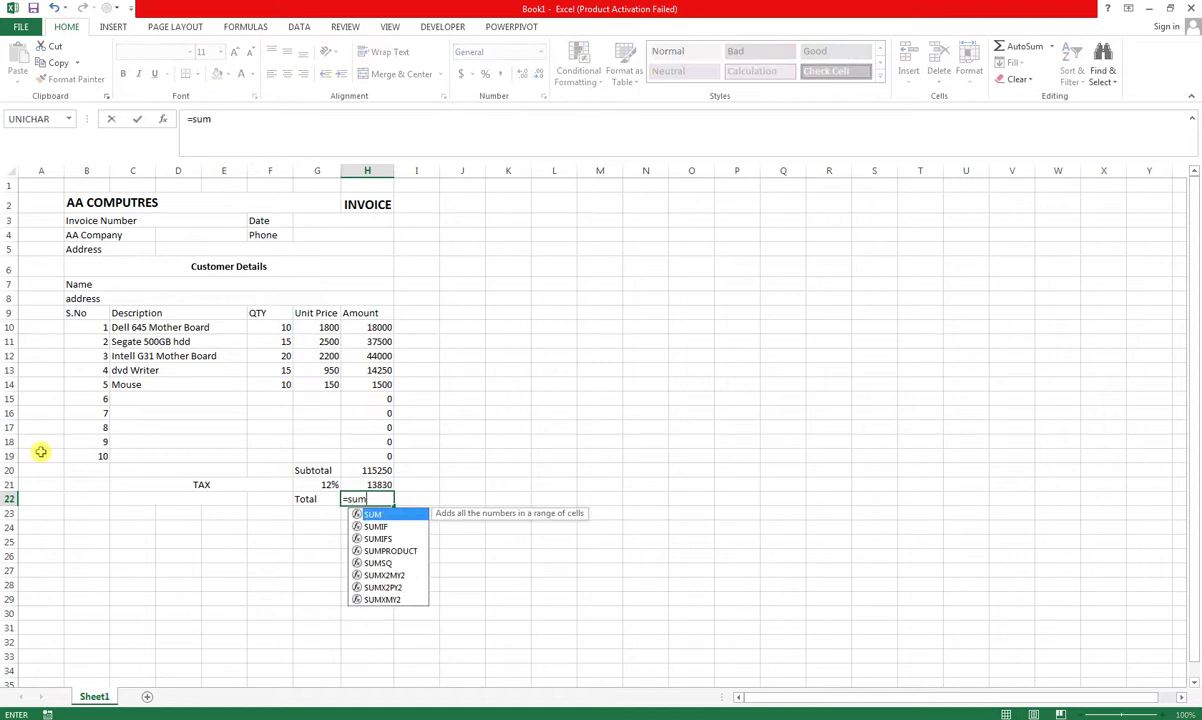
text(()
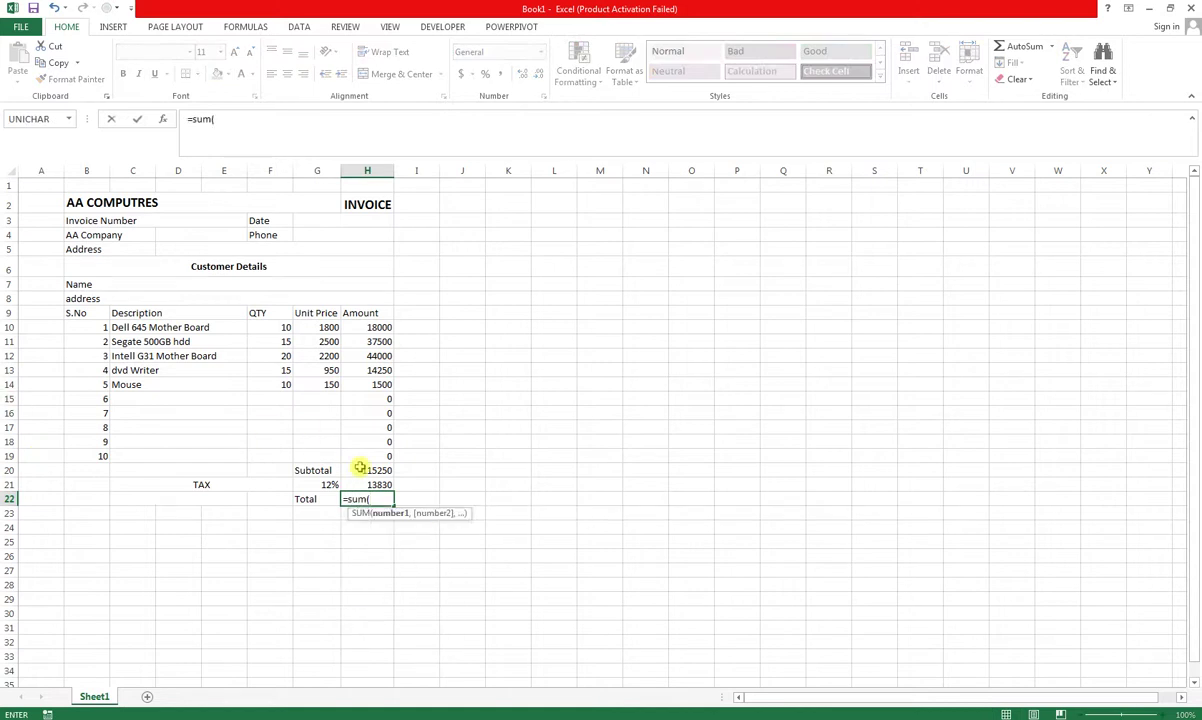
drag(360, 468, 361, 483)
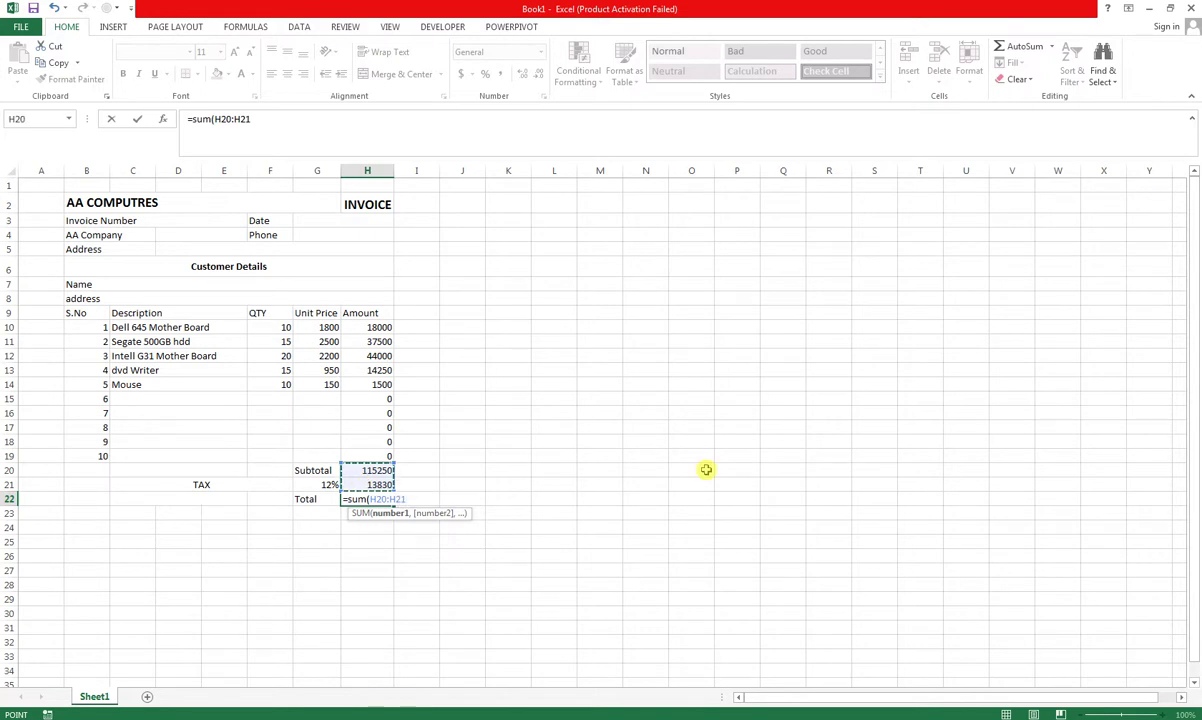
text())
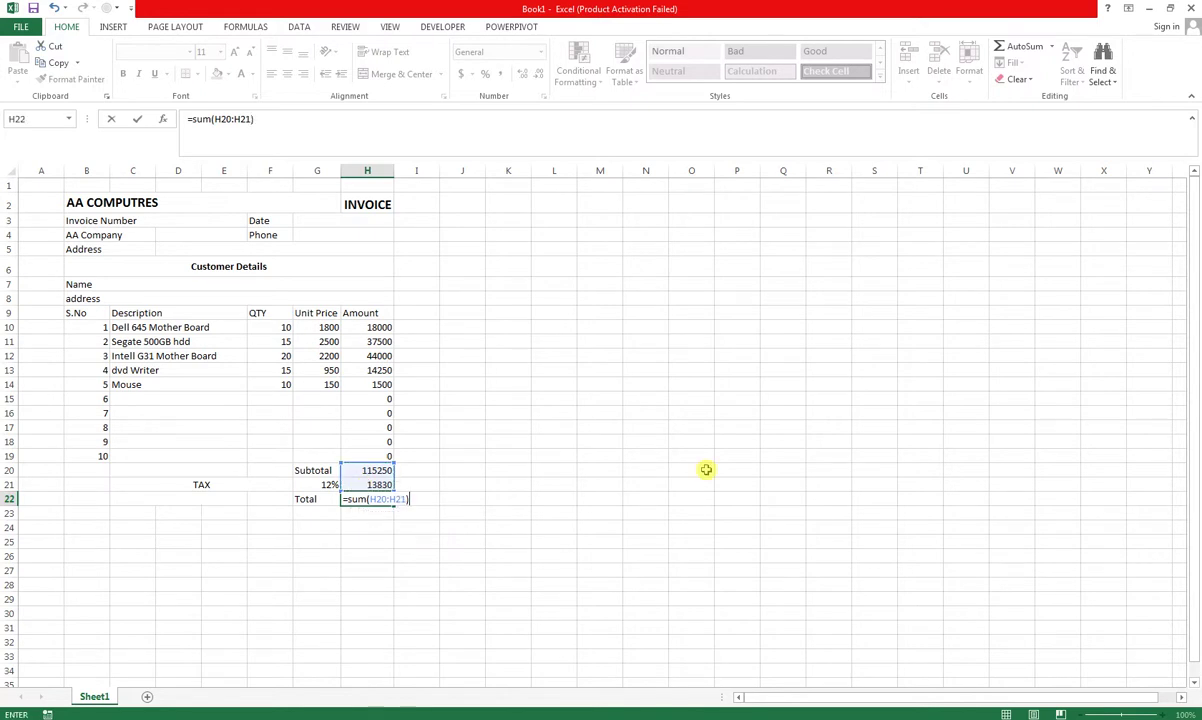
key(Return)
click(343, 482)
Step: Keep the existing Total label and make G22:H22 bold
click(343, 499)
drag(342, 499, 318, 499)
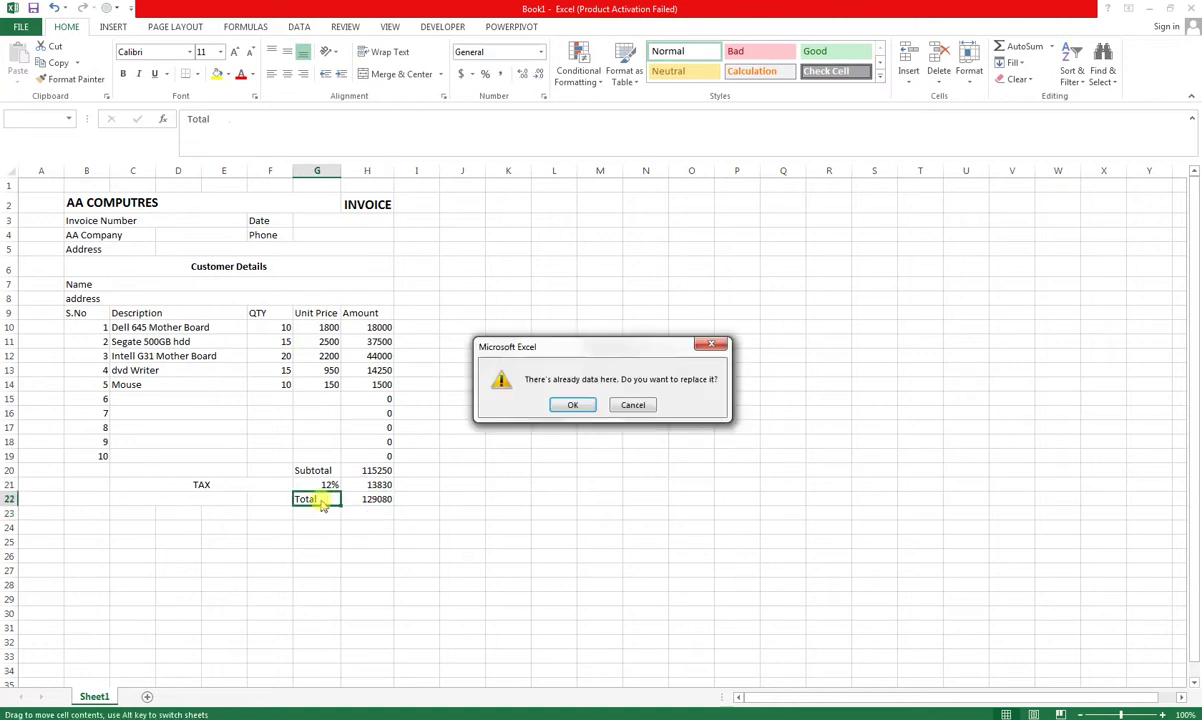
click(627, 404)
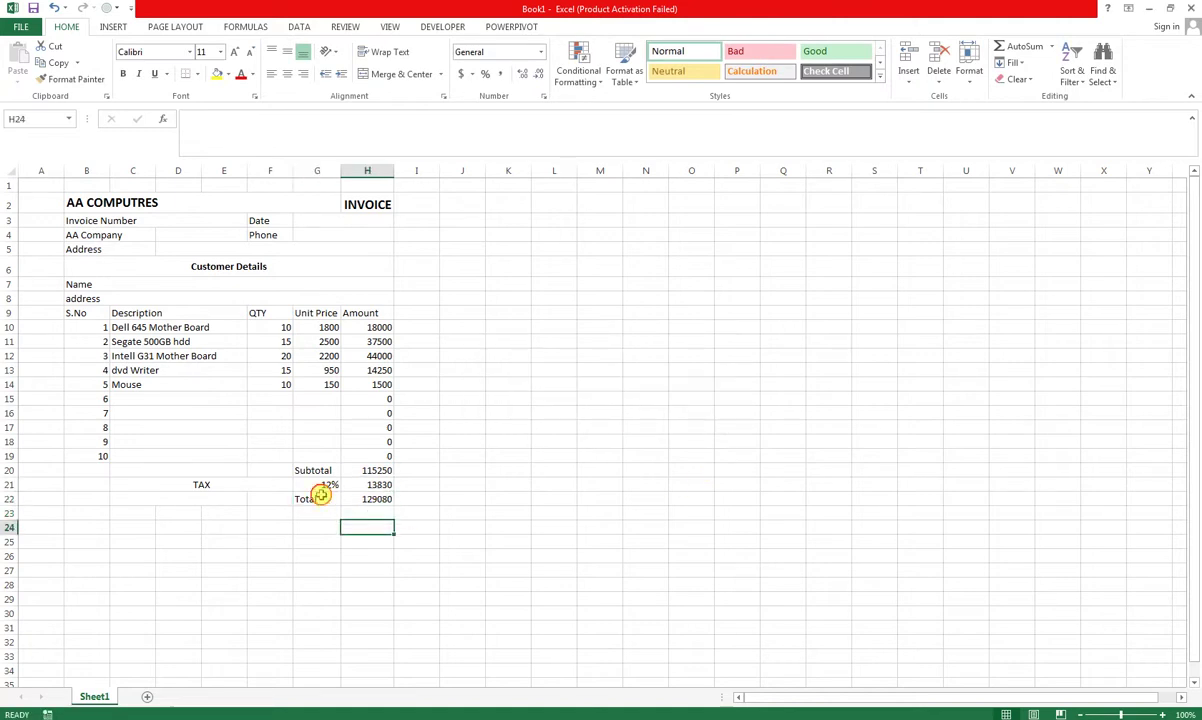
drag(317, 497, 382, 497)
click(123, 73)
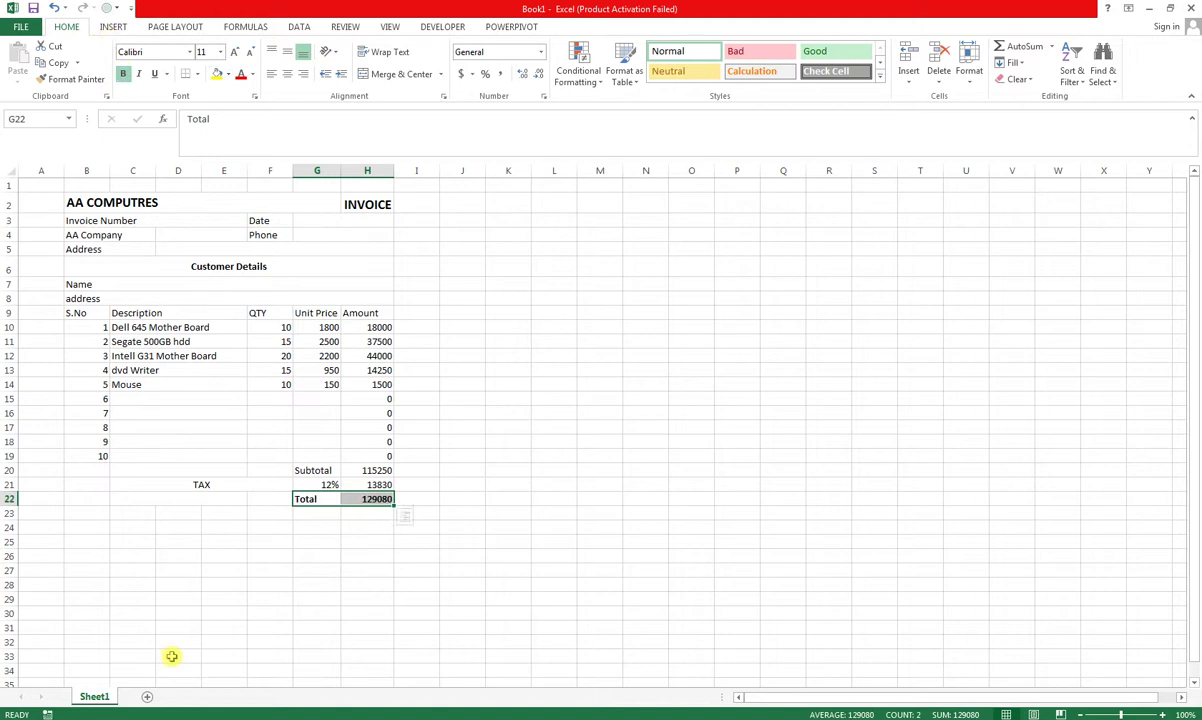
Step: Merge cells C22 through F22 into one cell
click(258, 498)
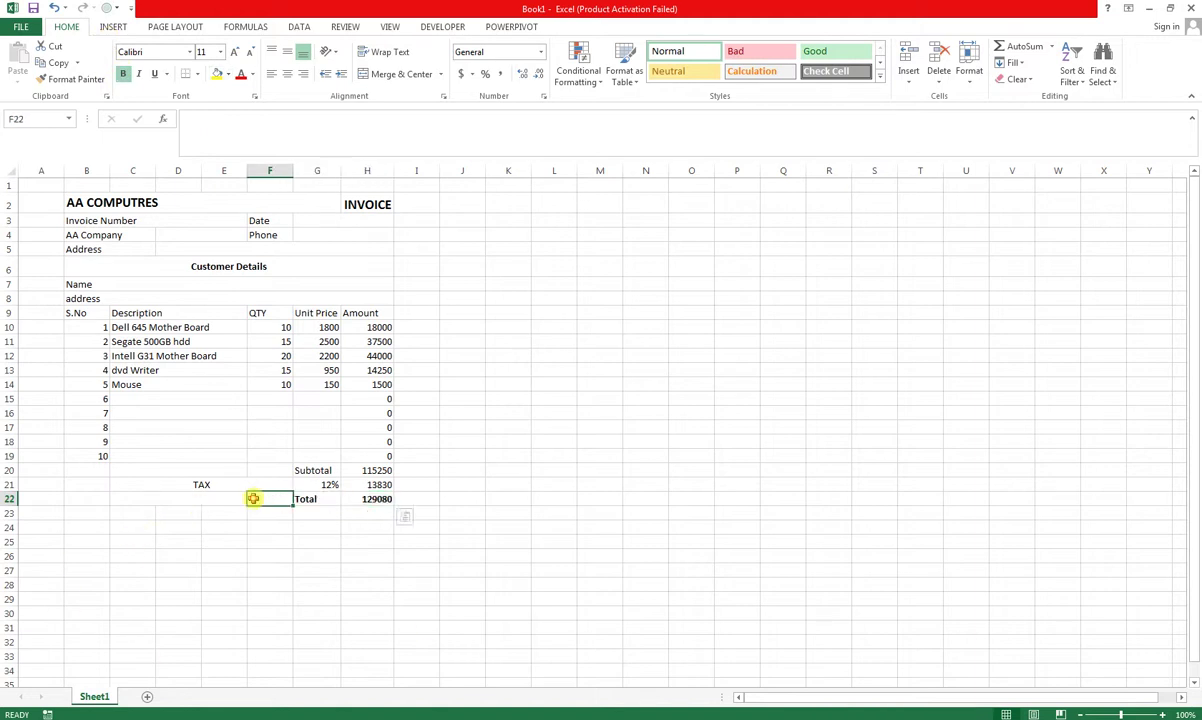
click(93, 498)
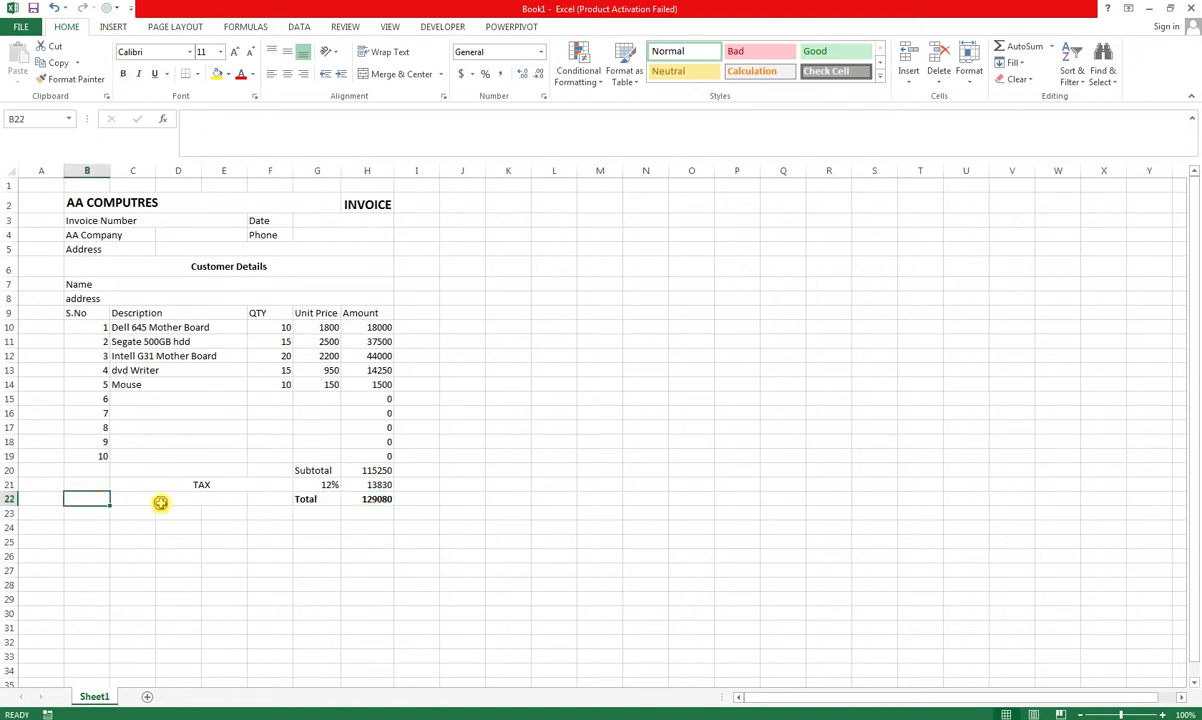
drag(150, 500, 255, 495)
click(400, 74)
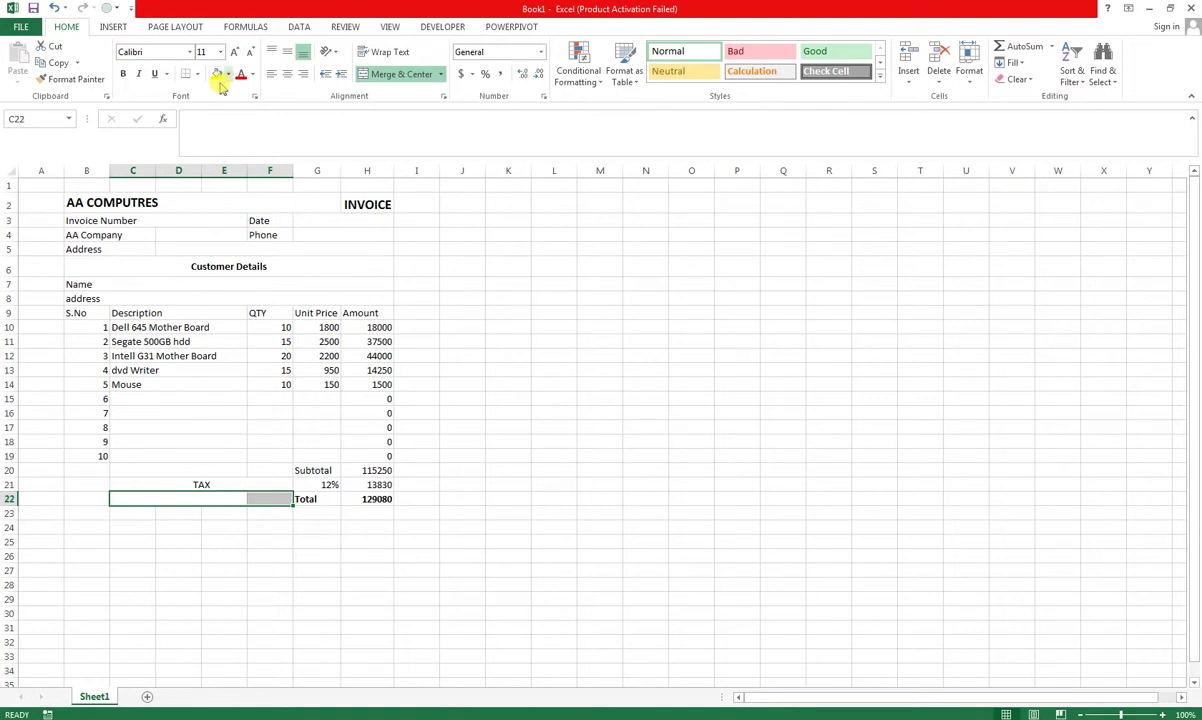
click(371, 77)
click(462, 498)
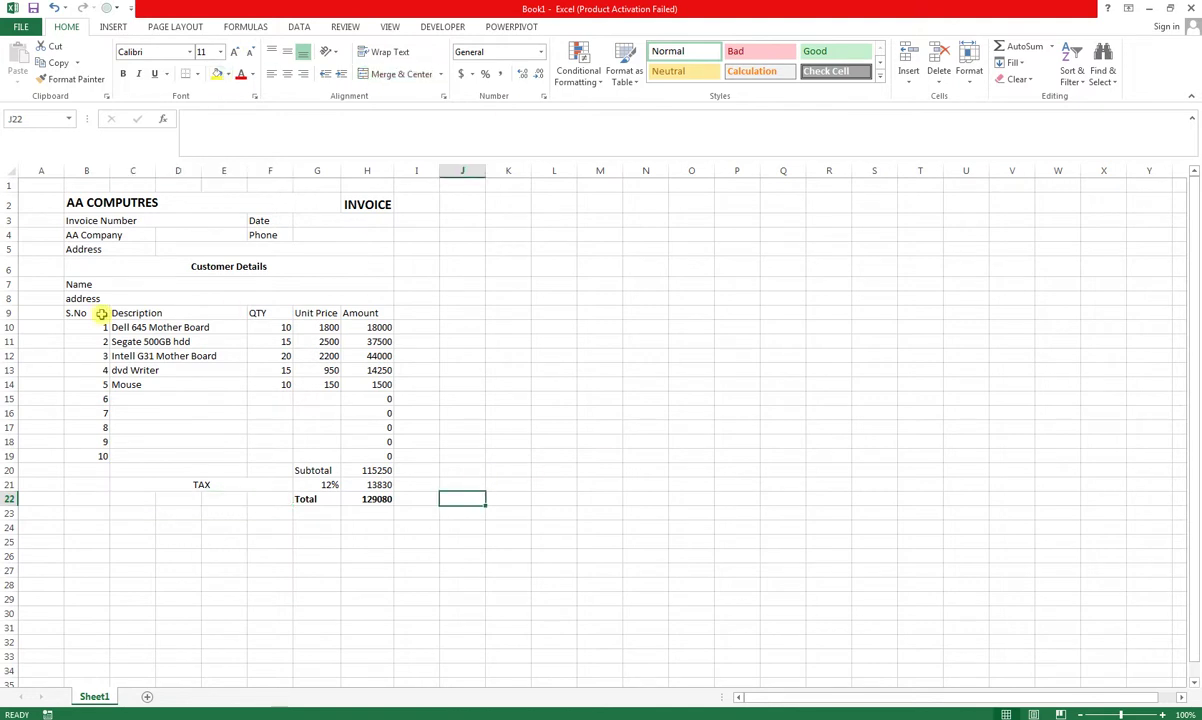
drag(266, 498, 116, 498)
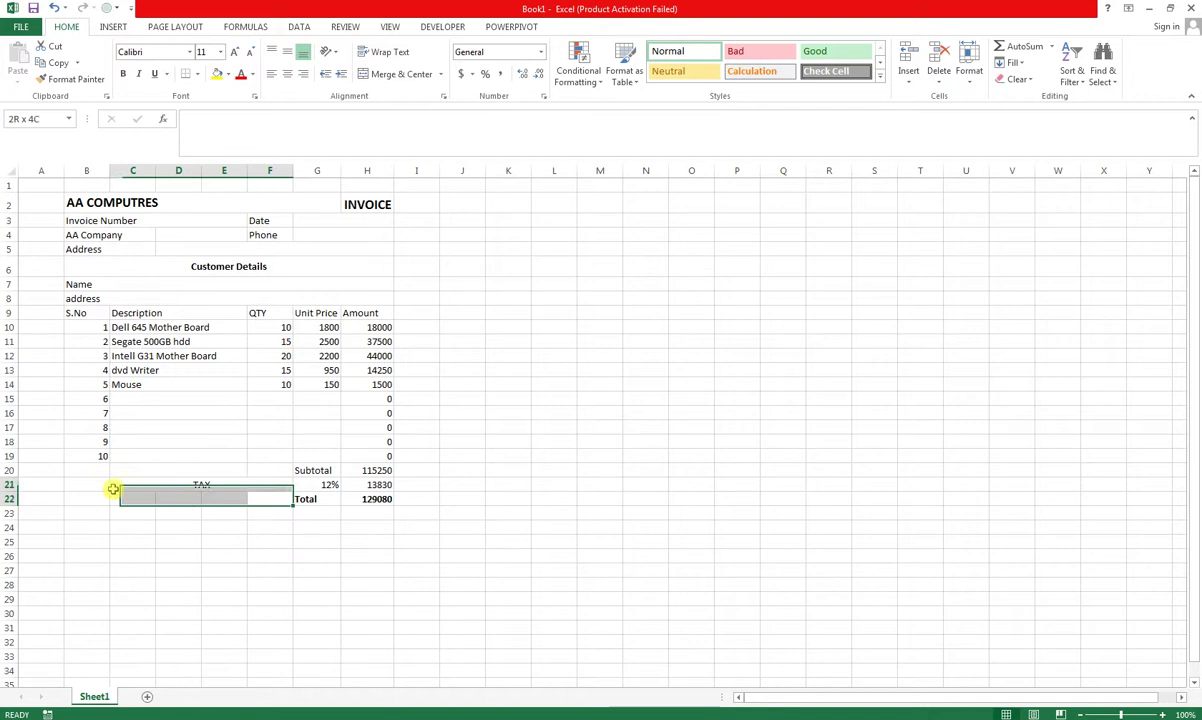
click(392, 73)
click(568, 511)
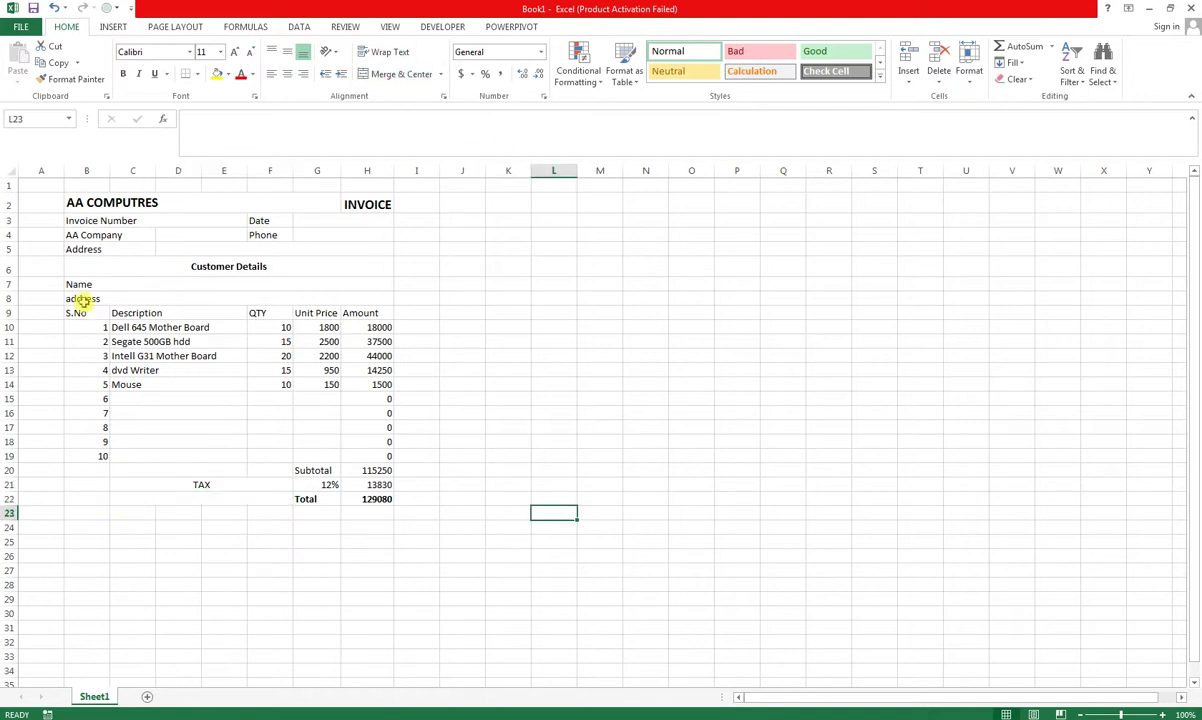
Step: Give the table B7:H22 All Borders and put a thick box around Customer Details
drag(80, 286, 282, 491)
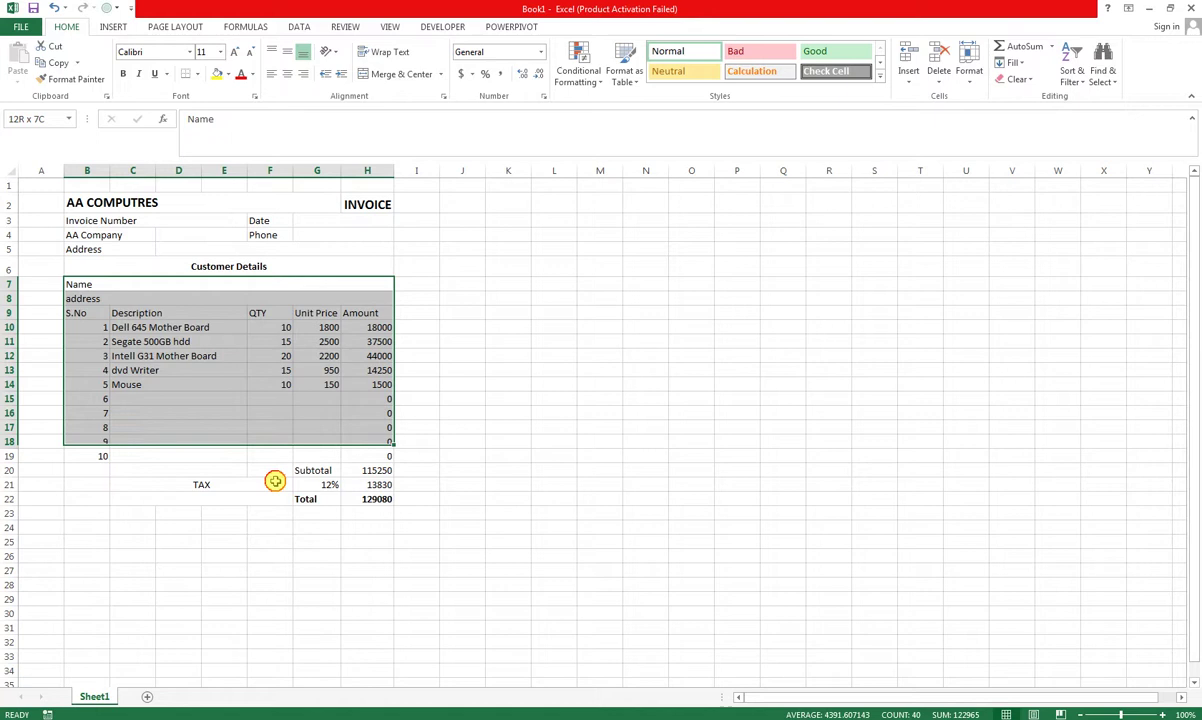
click(197, 74)
click(210, 197)
click(134, 264)
click(199, 76)
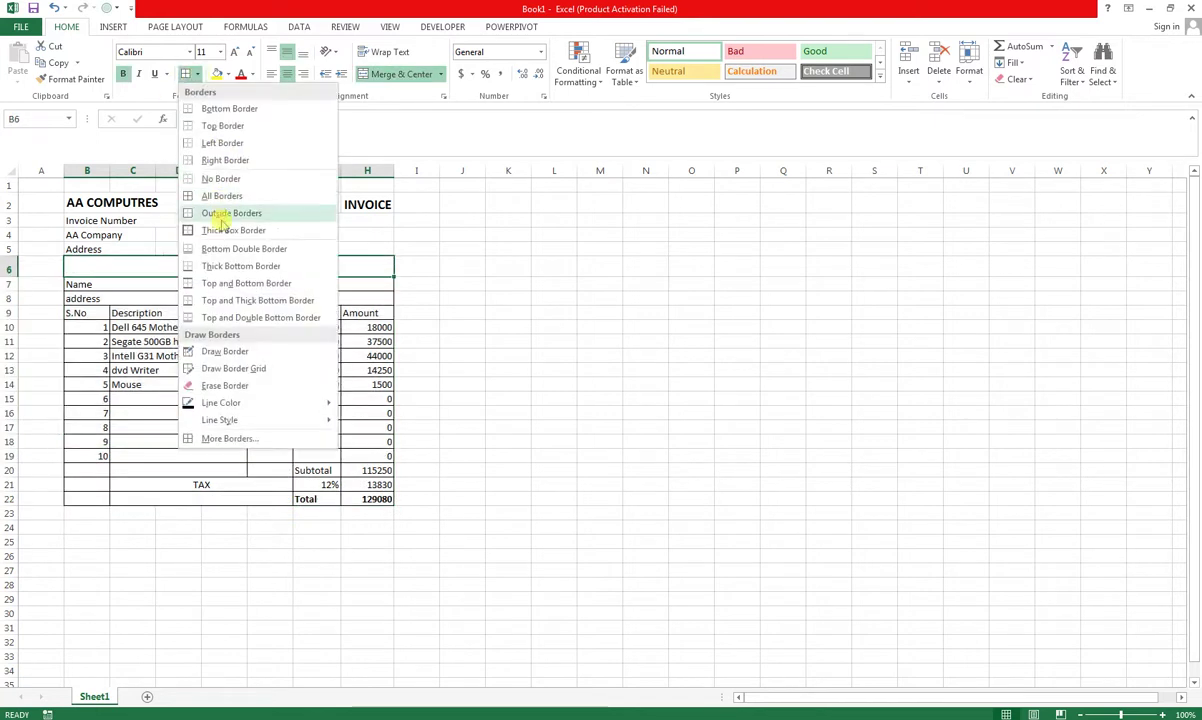
click(222, 232)
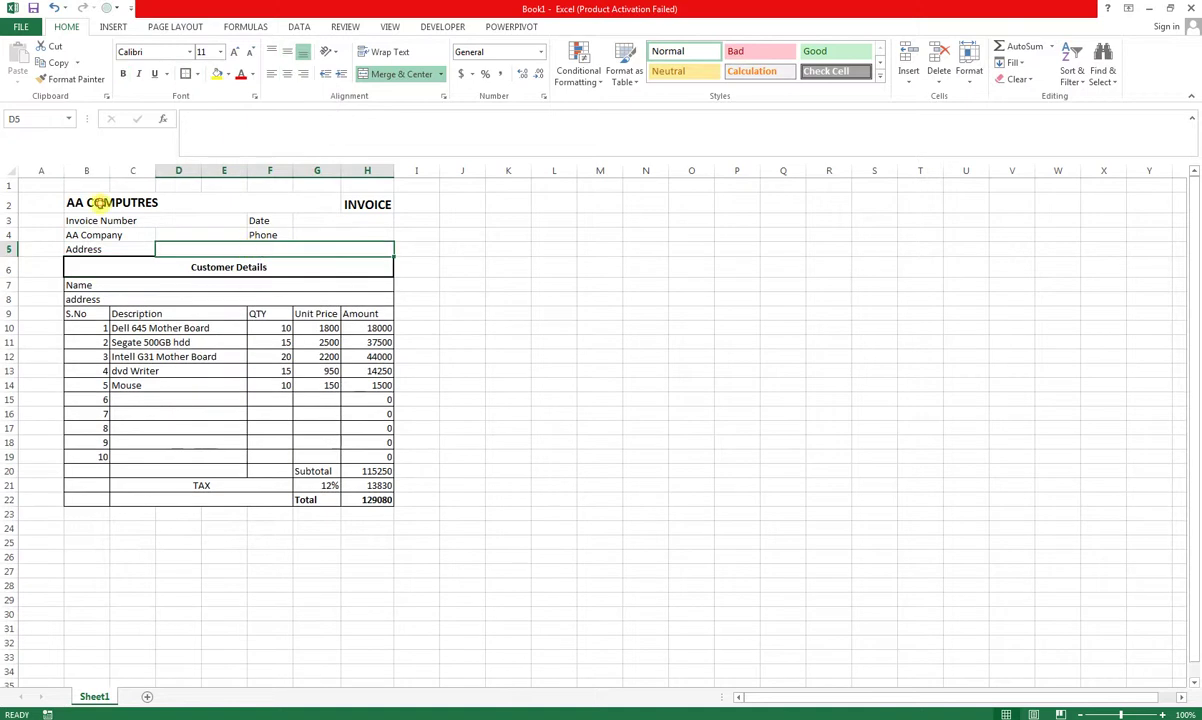
Step: Add border lines above and below the title row B2:H2
click(95, 196)
shift+click(350, 200)
click(198, 76)
click(209, 126)
click(327, 275)
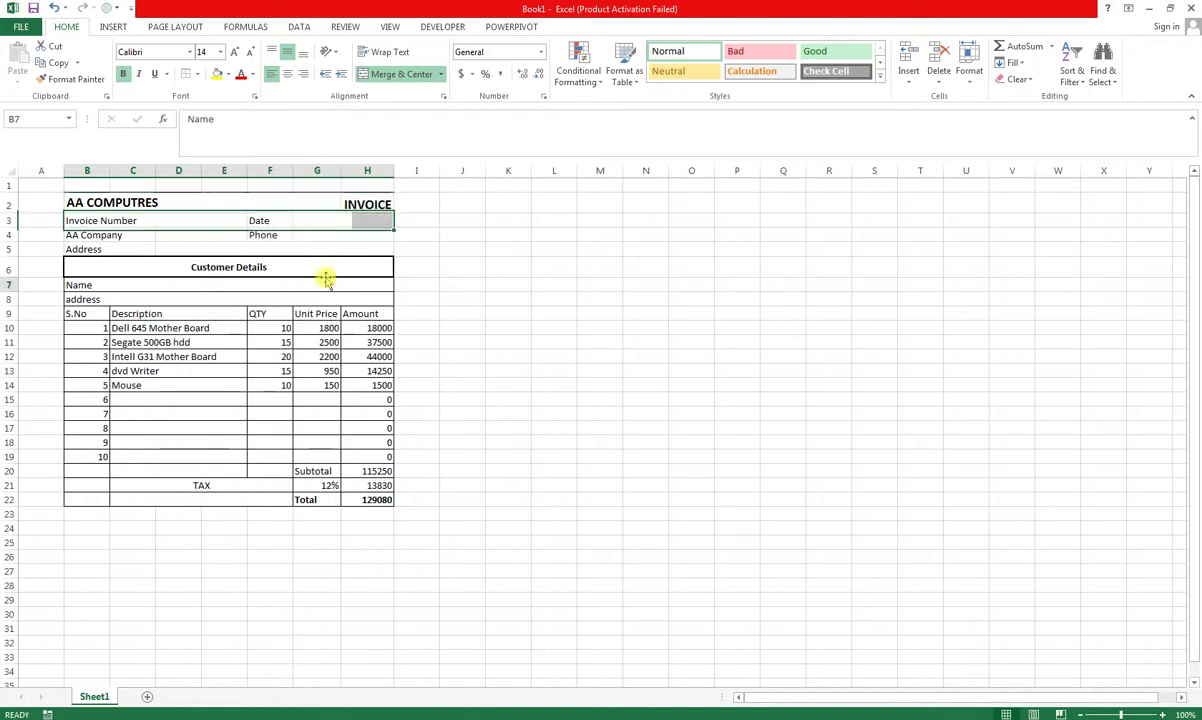
click(115, 220)
drag(227, 204, 358, 204)
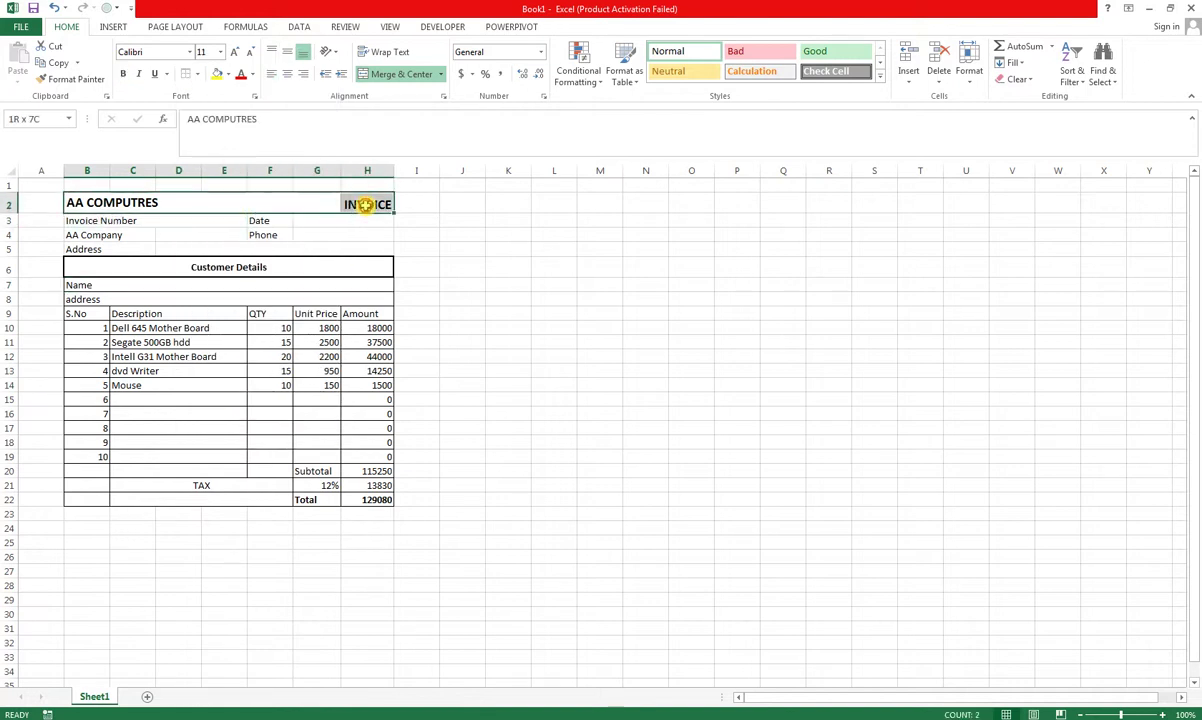
click(198, 74)
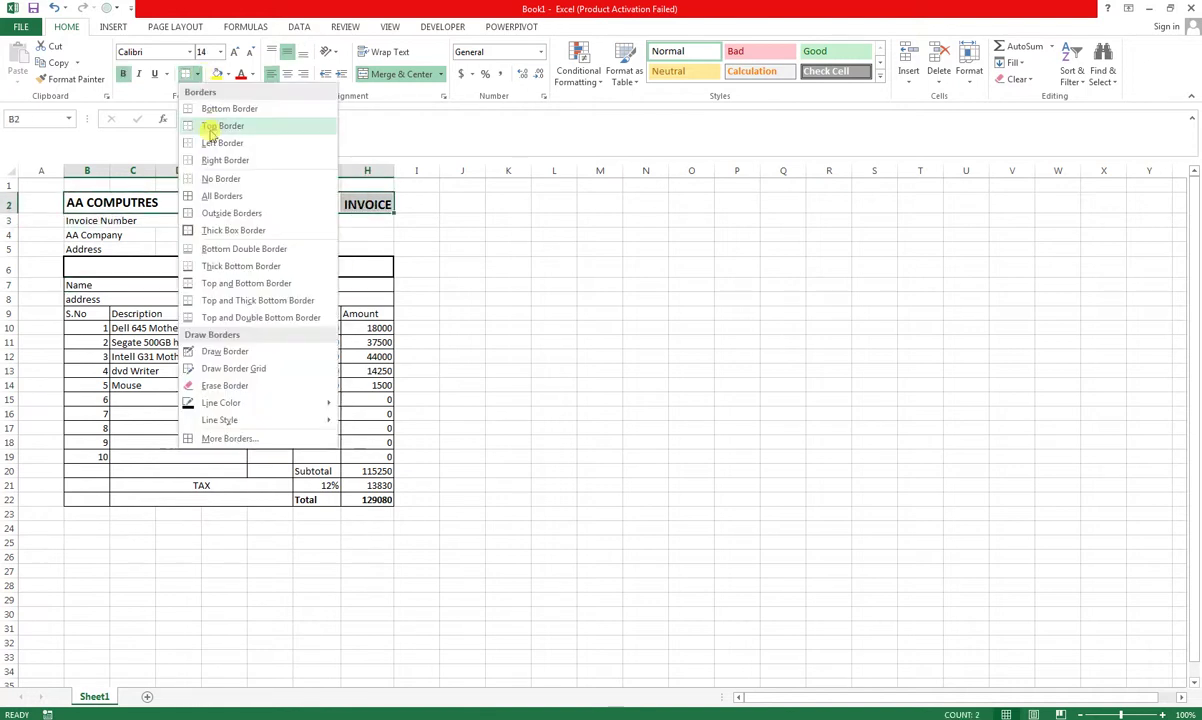
click(220, 108)
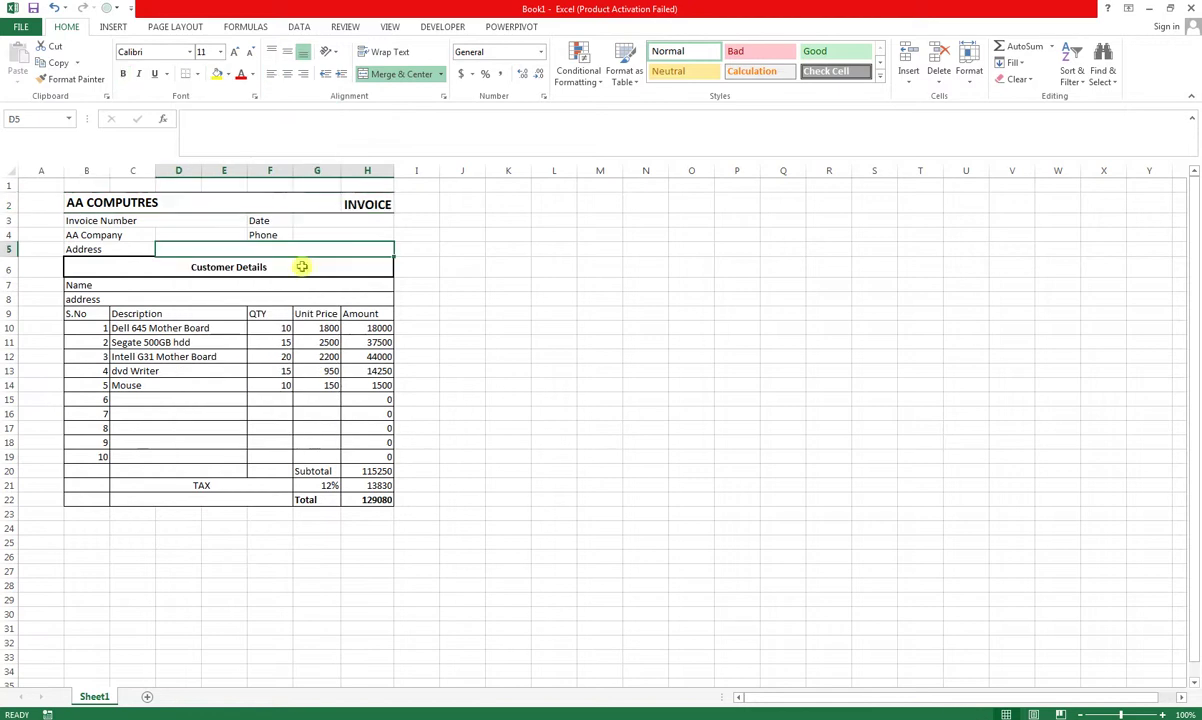
Step: Apply All Borders to the invoice details block B3:H5
drag(85, 220, 322, 245)
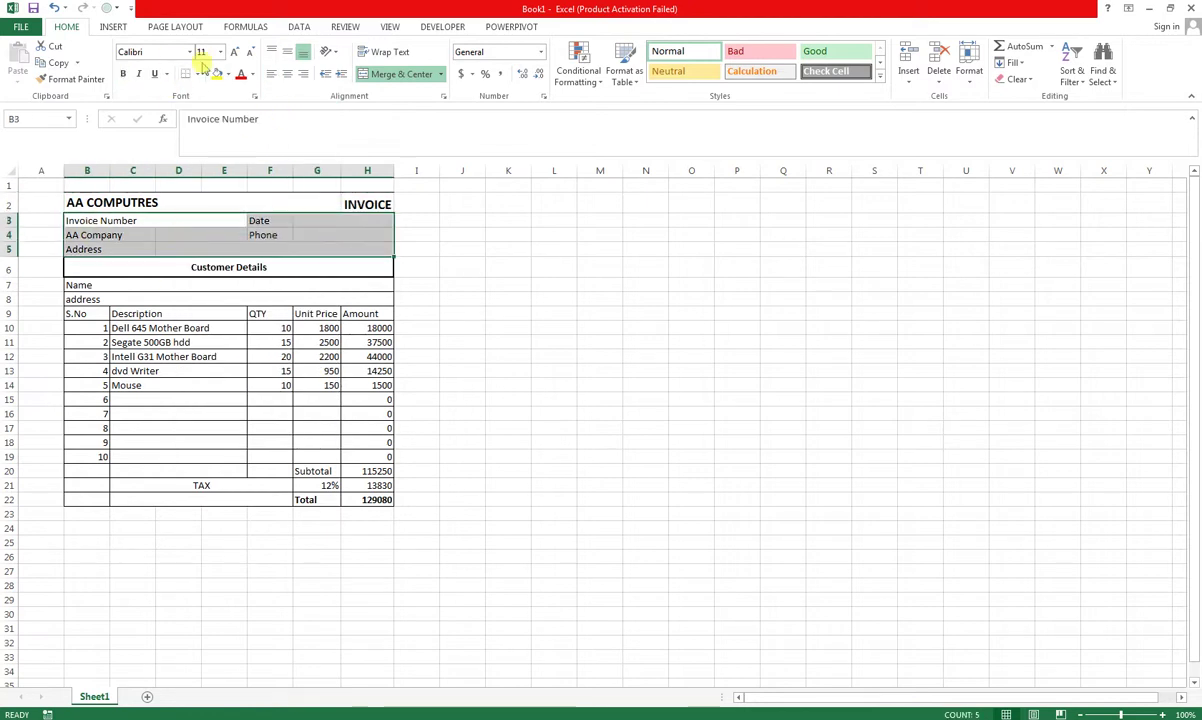
click(199, 75)
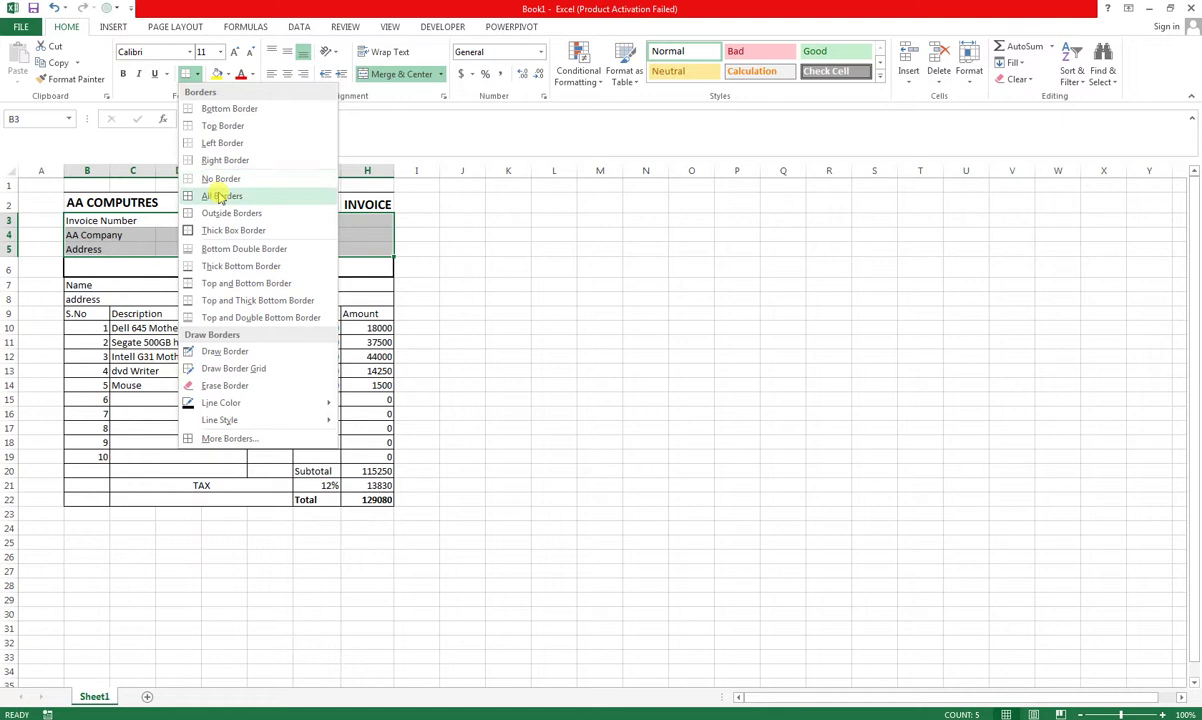
click(220, 197)
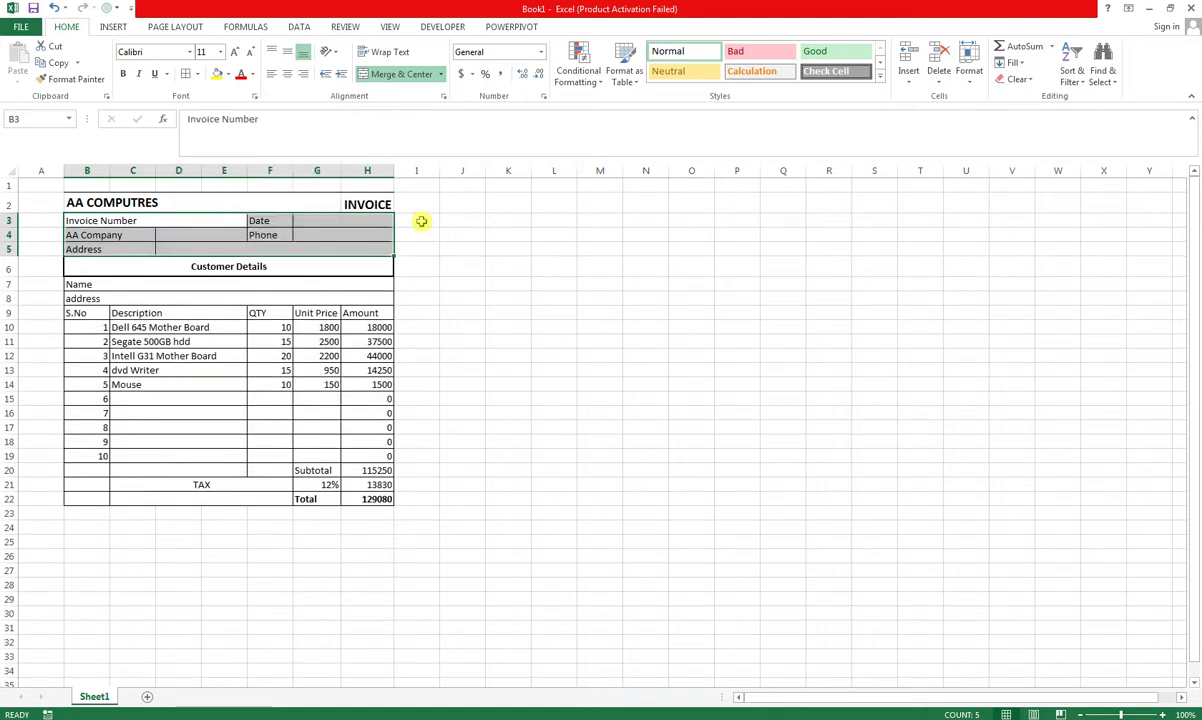
click(423, 221)
click(397, 272)
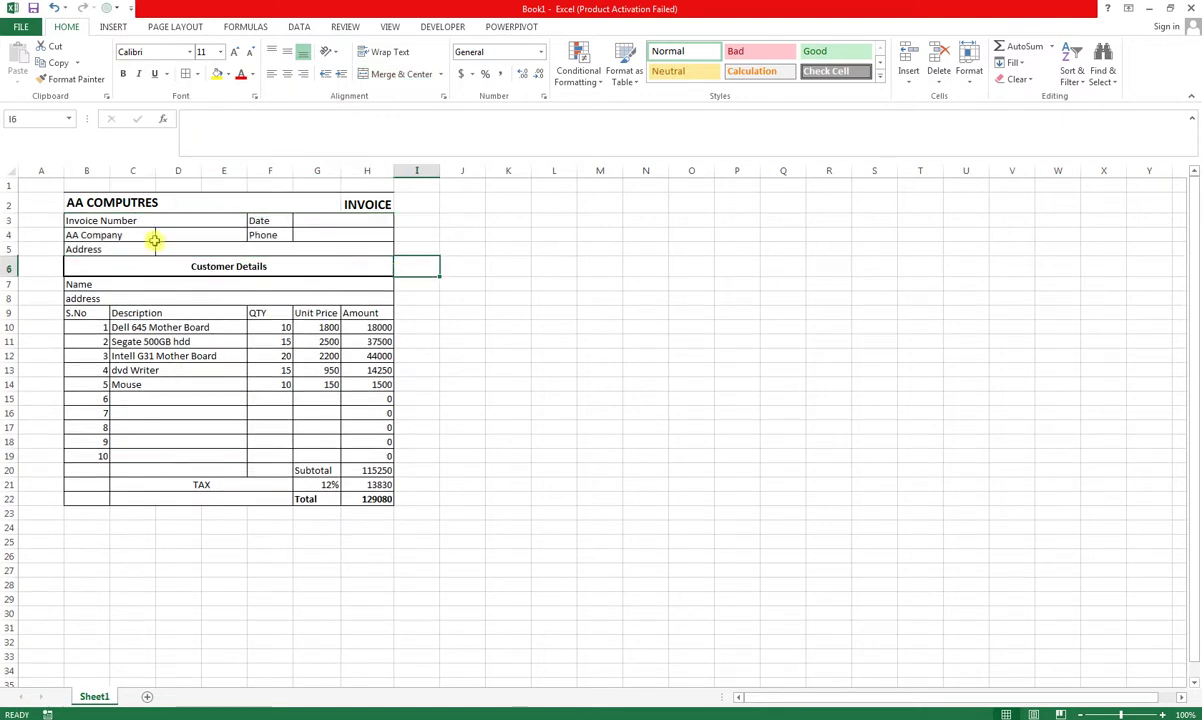
drag(143, 235, 220, 235)
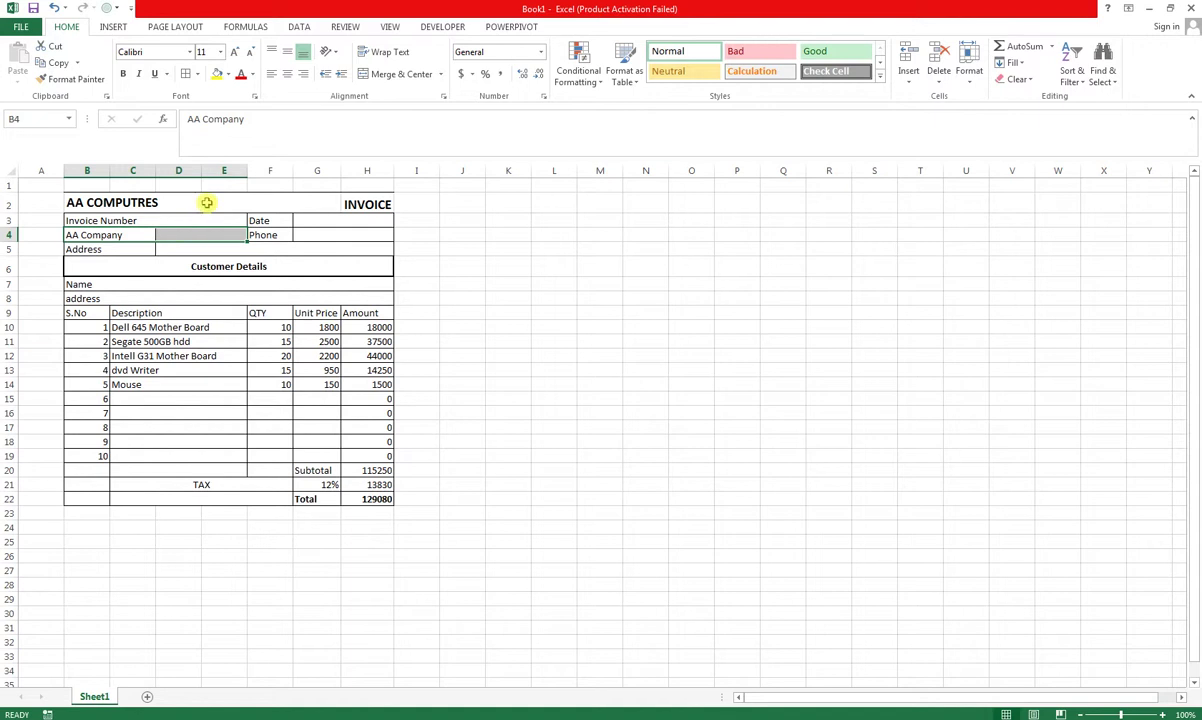
Step: Merge the AA Company cells B4:E4 into a single cell
click(440, 80)
click(437, 113)
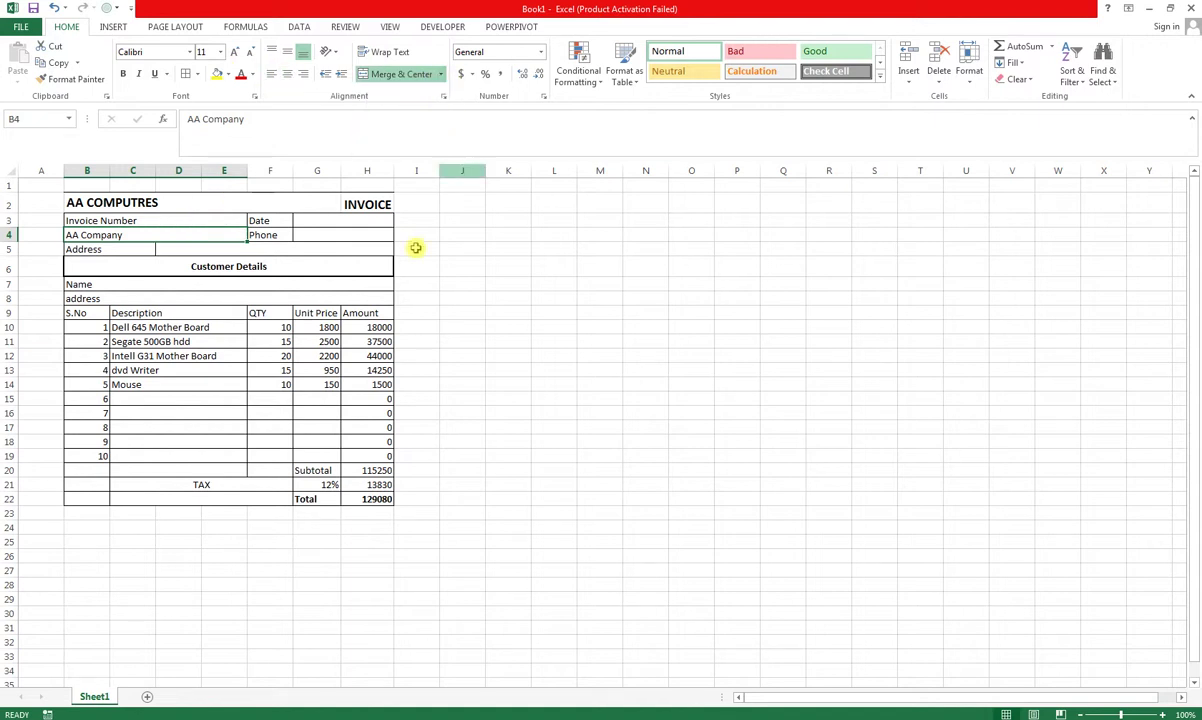
click(312, 296)
drag(146, 250, 180, 249)
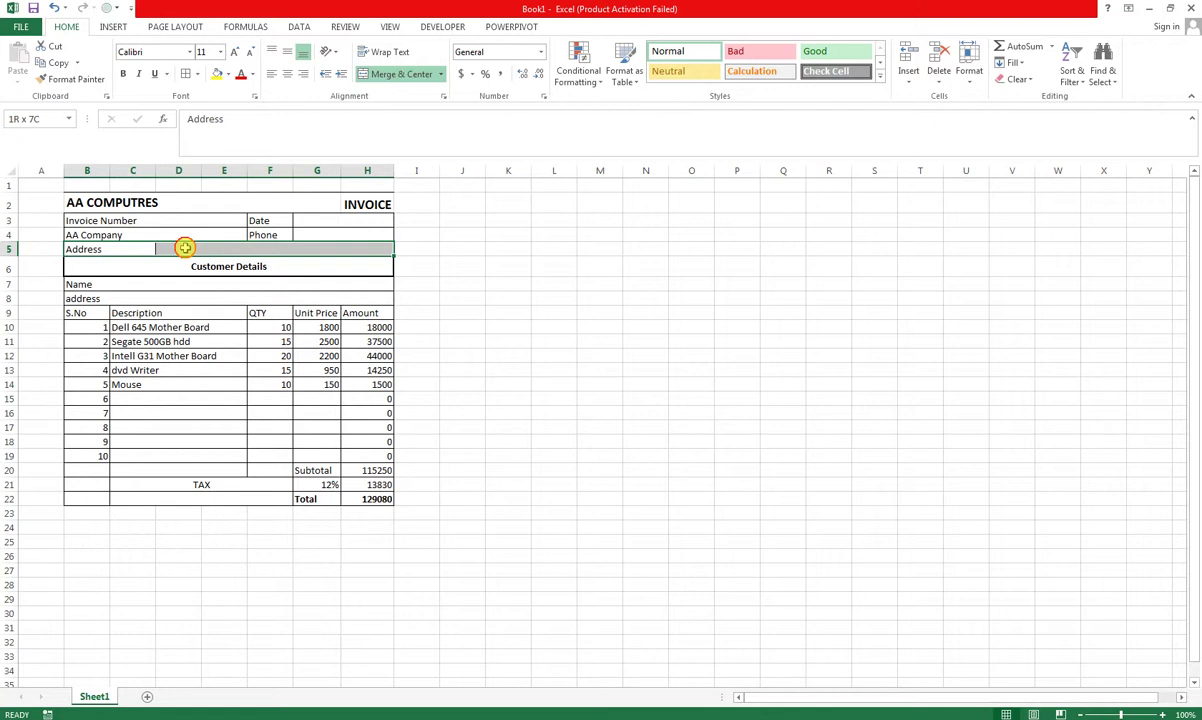
click(380, 328)
click(243, 265)
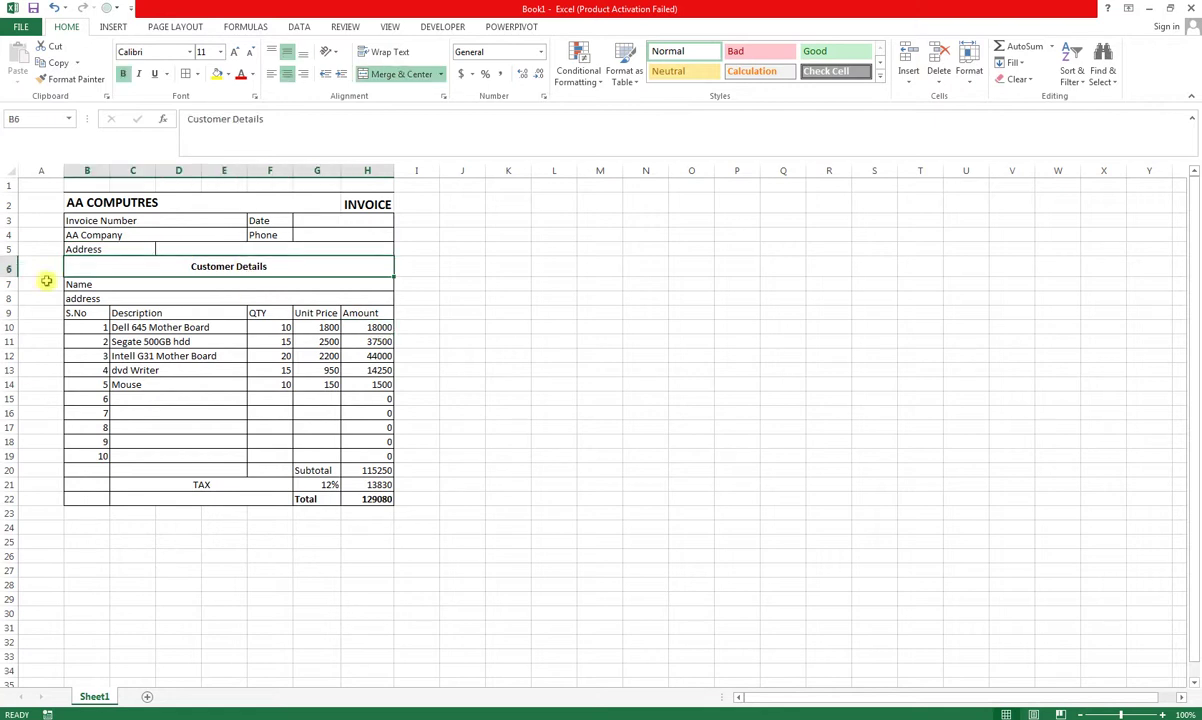
click(120, 203)
click(316, 527)
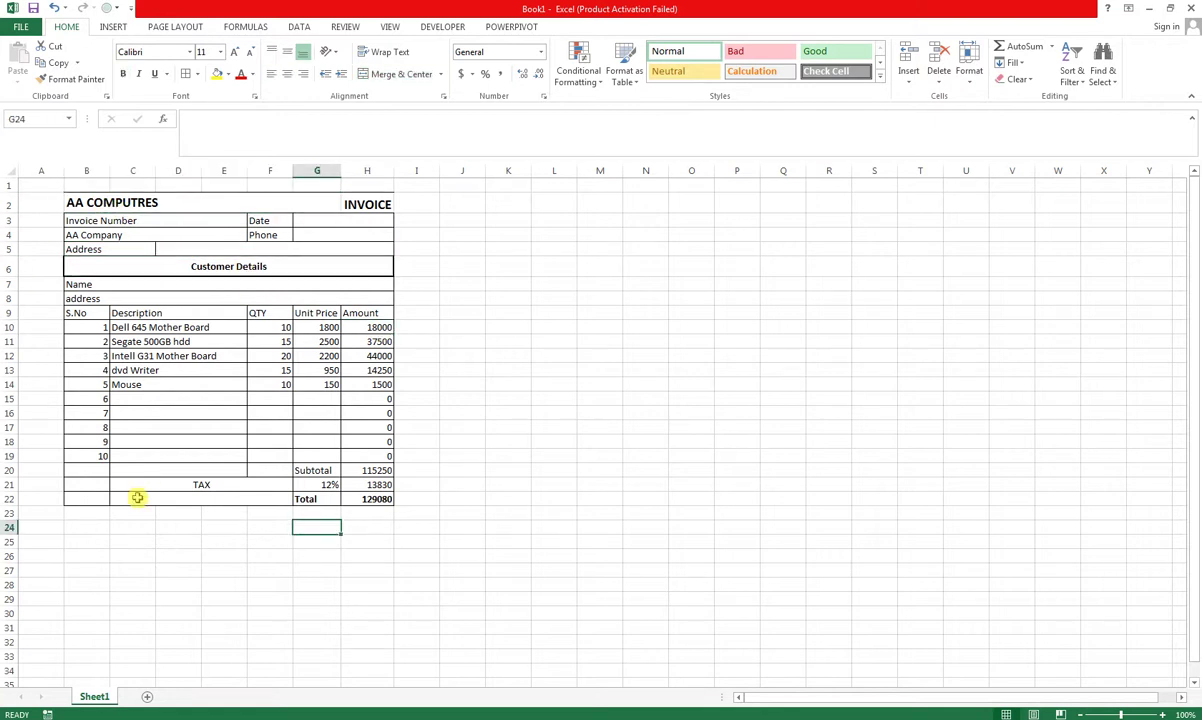
Step: Merge B23:H24 below the invoice into one box with a thick box border
drag(90, 513, 370, 525)
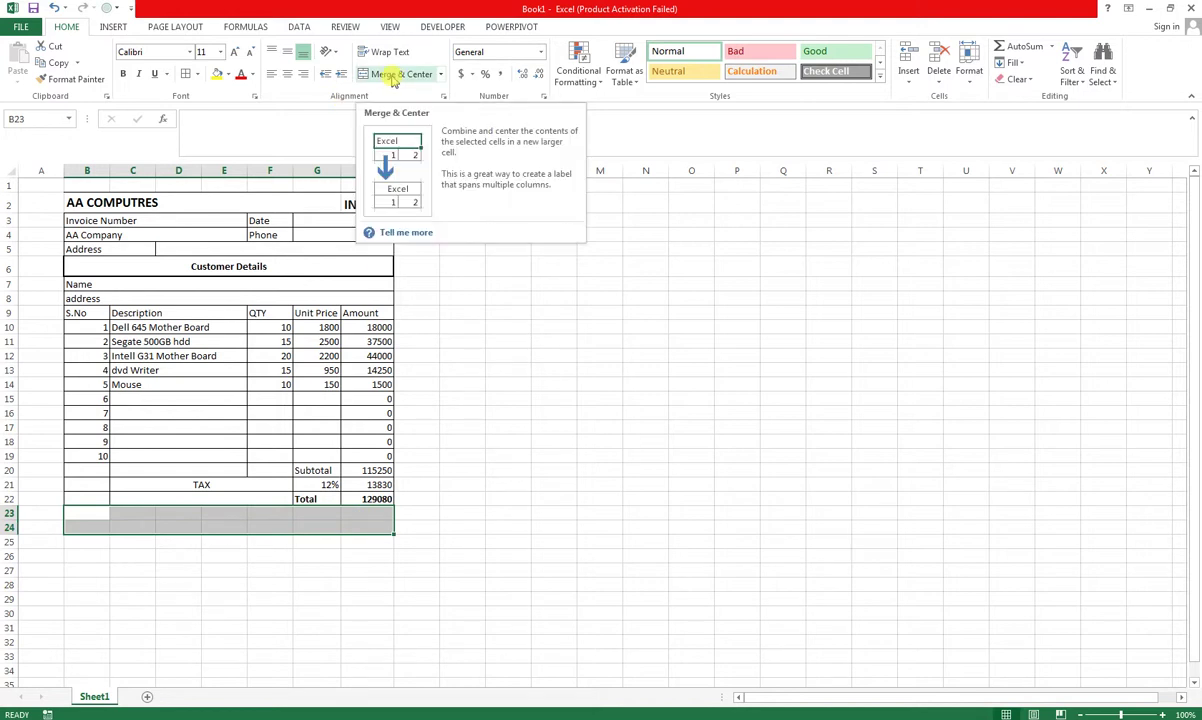
click(393, 76)
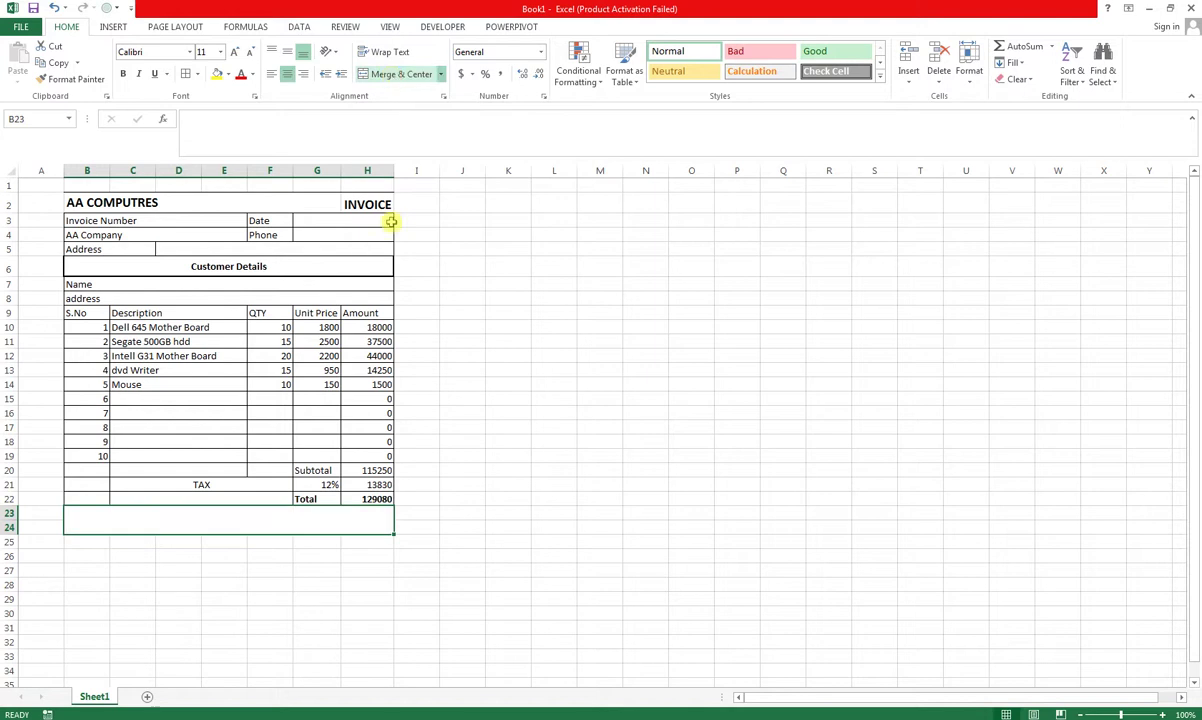
click(196, 74)
click(233, 230)
click(512, 398)
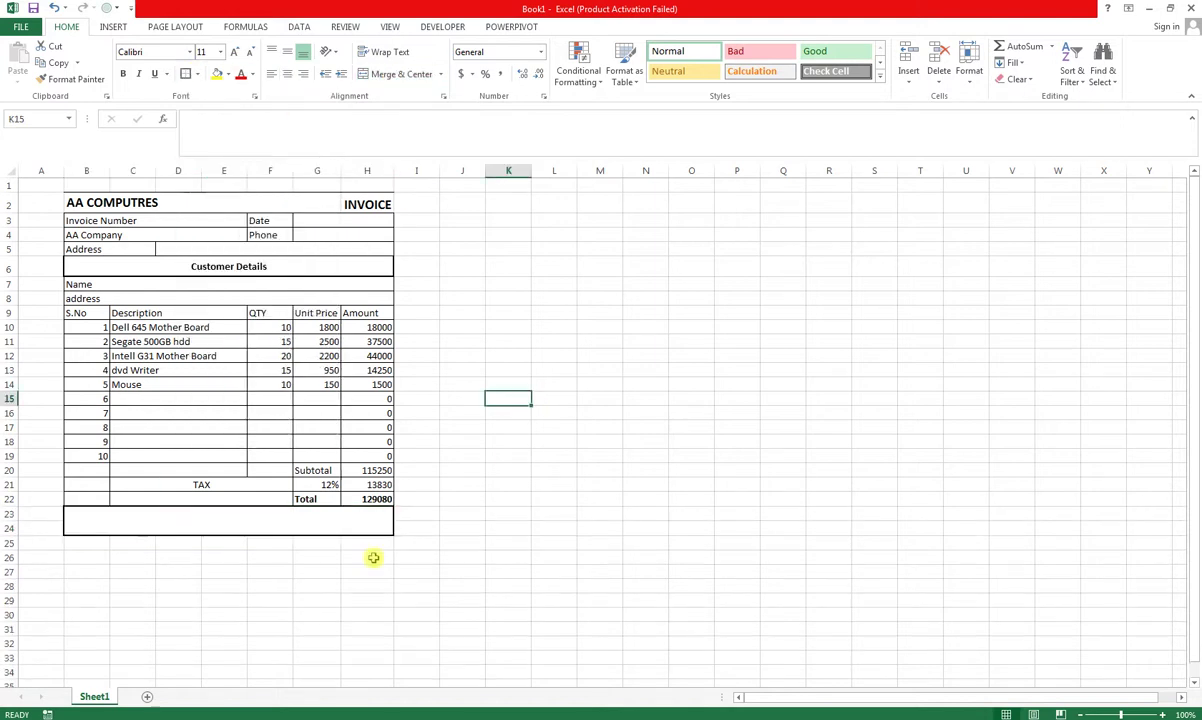
click(301, 443)
click(300, 266)
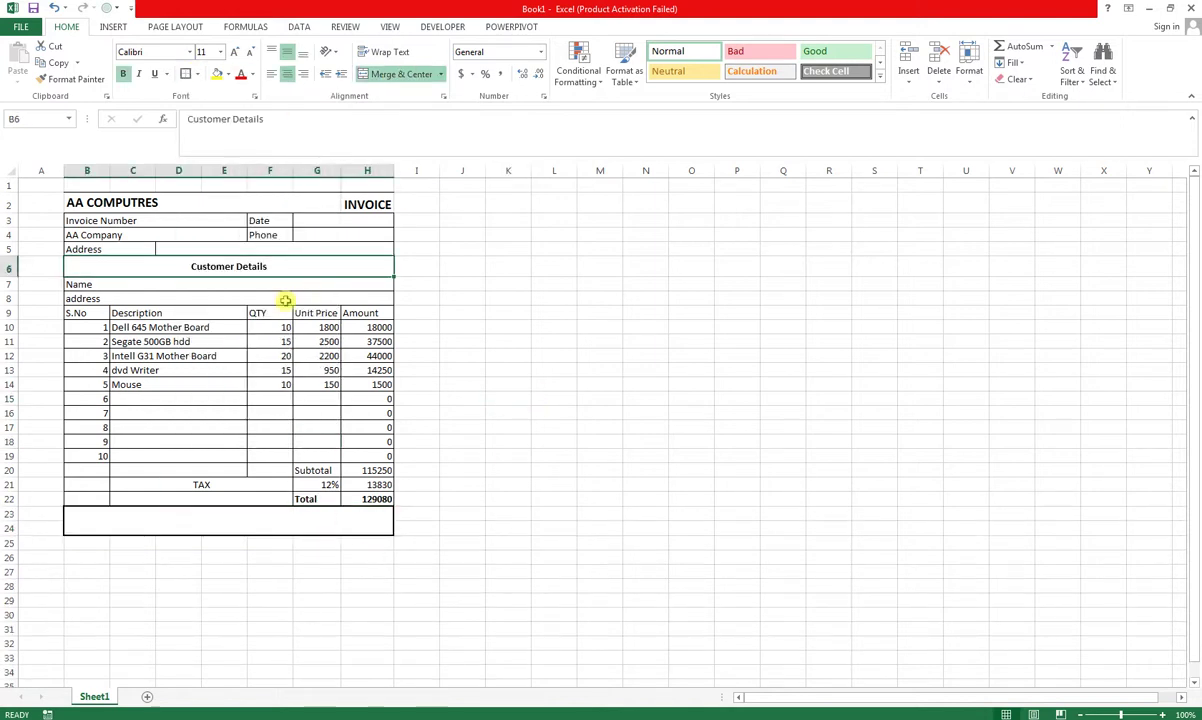
click(305, 234)
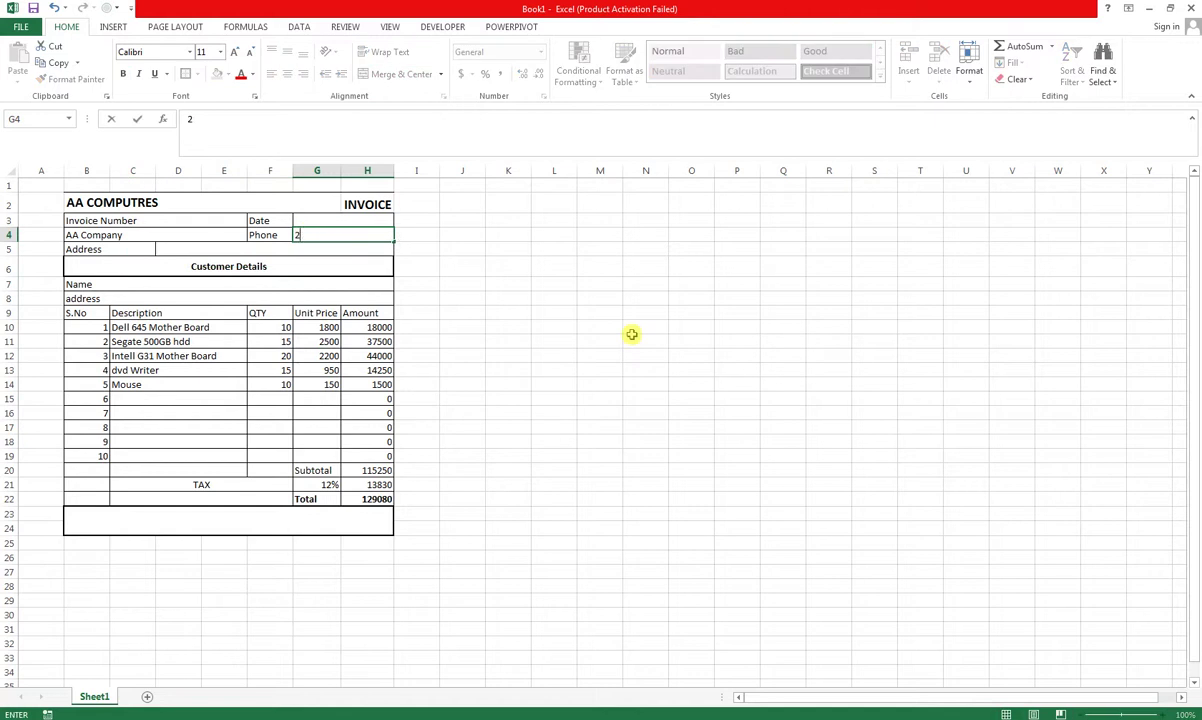
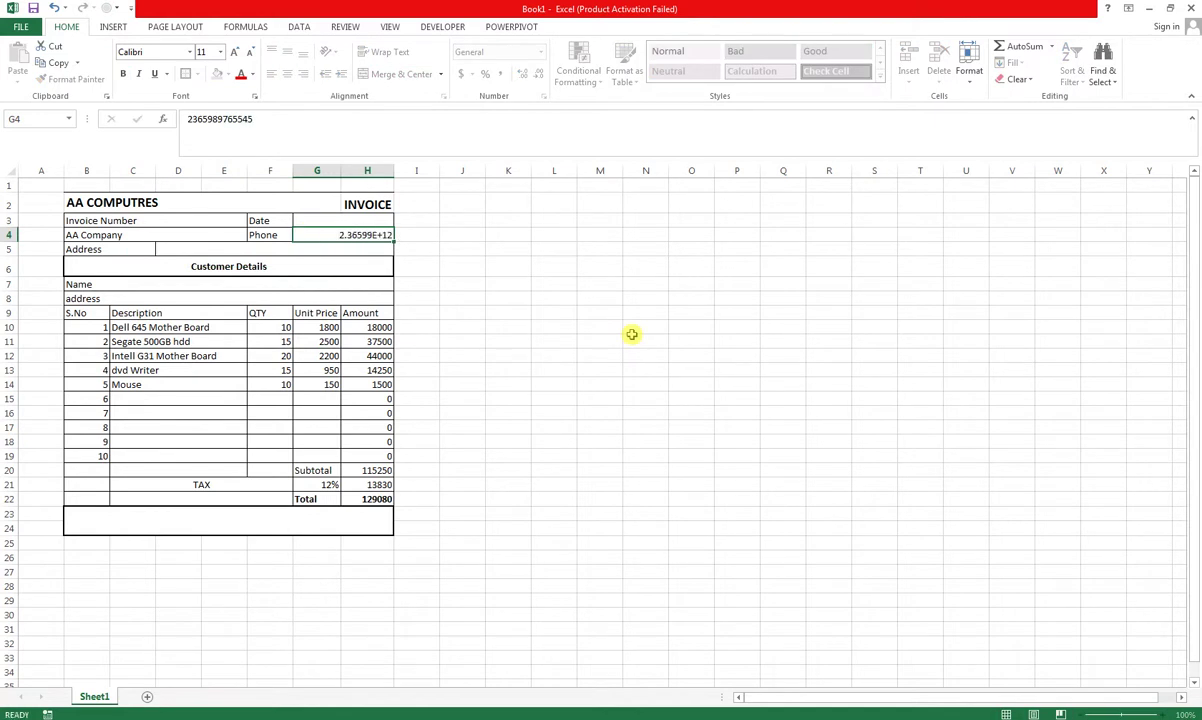
Step: Enter the ten-digit phone number in merged cell G4, retyping it so it shows in full
key(Return)
click(331, 236)
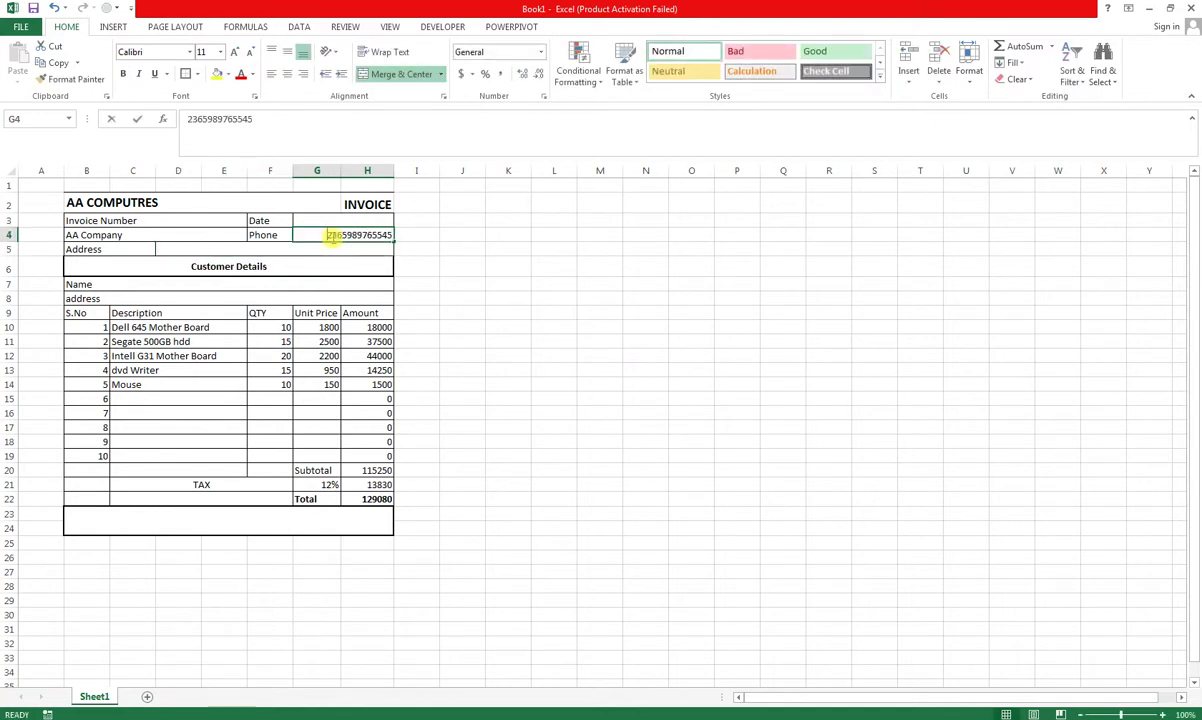
text(03212)
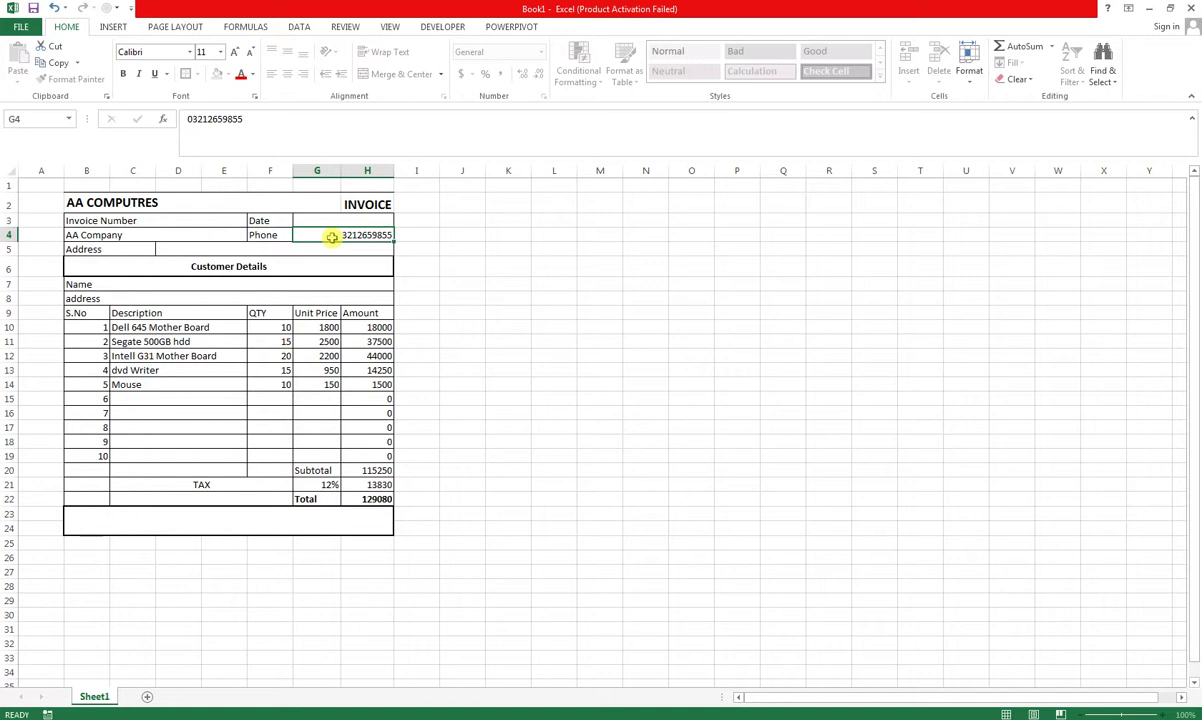
key(Return)
click(316, 235)
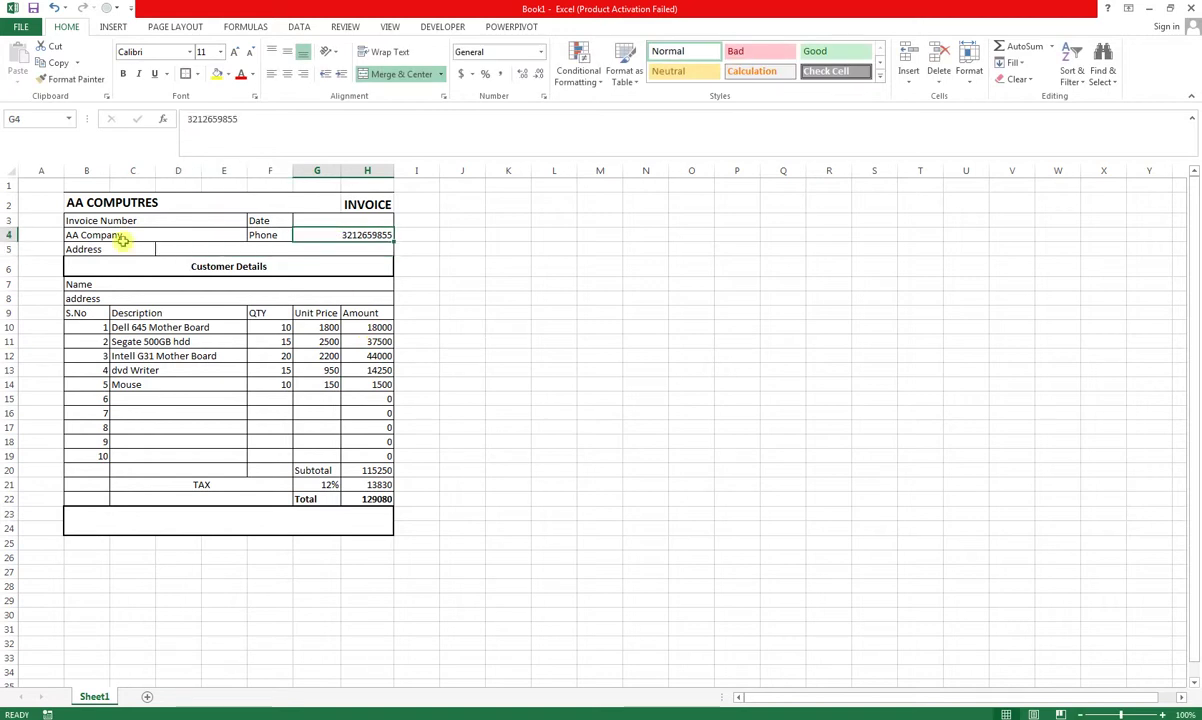
drag(101, 314, 367, 315)
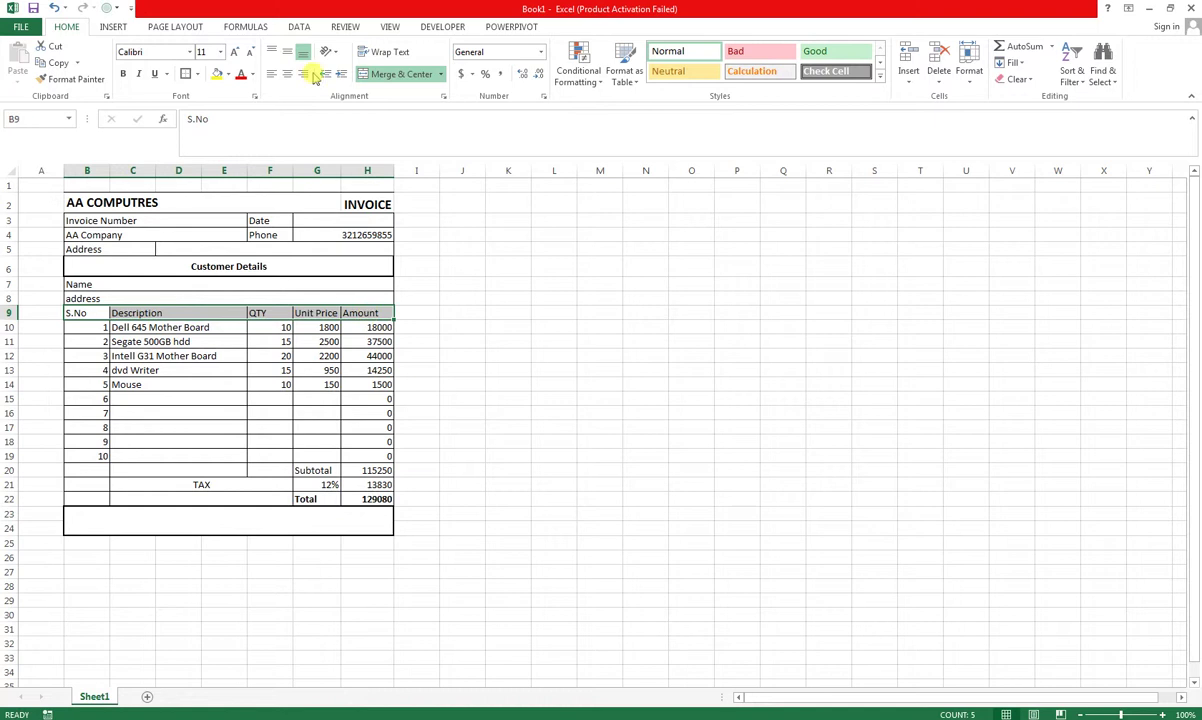
Step: Bold and centre the S.No–Amount header labels, widening column G slightly
click(123, 74)
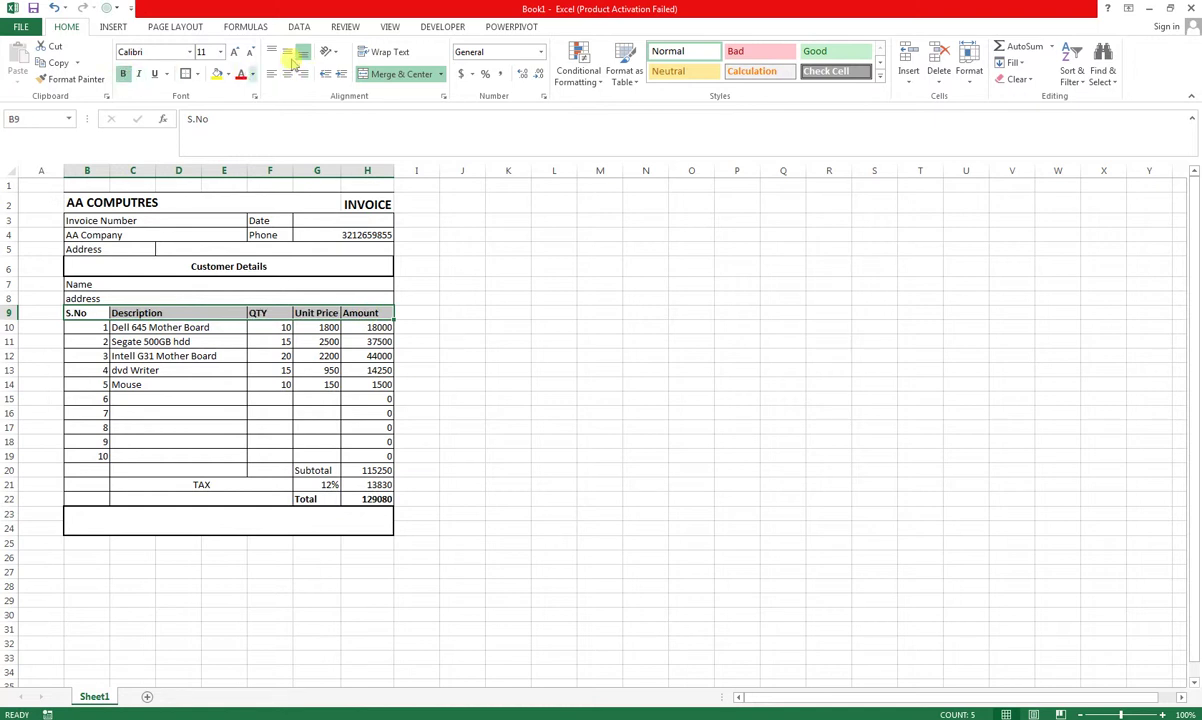
click(289, 75)
drag(341, 170, 347, 170)
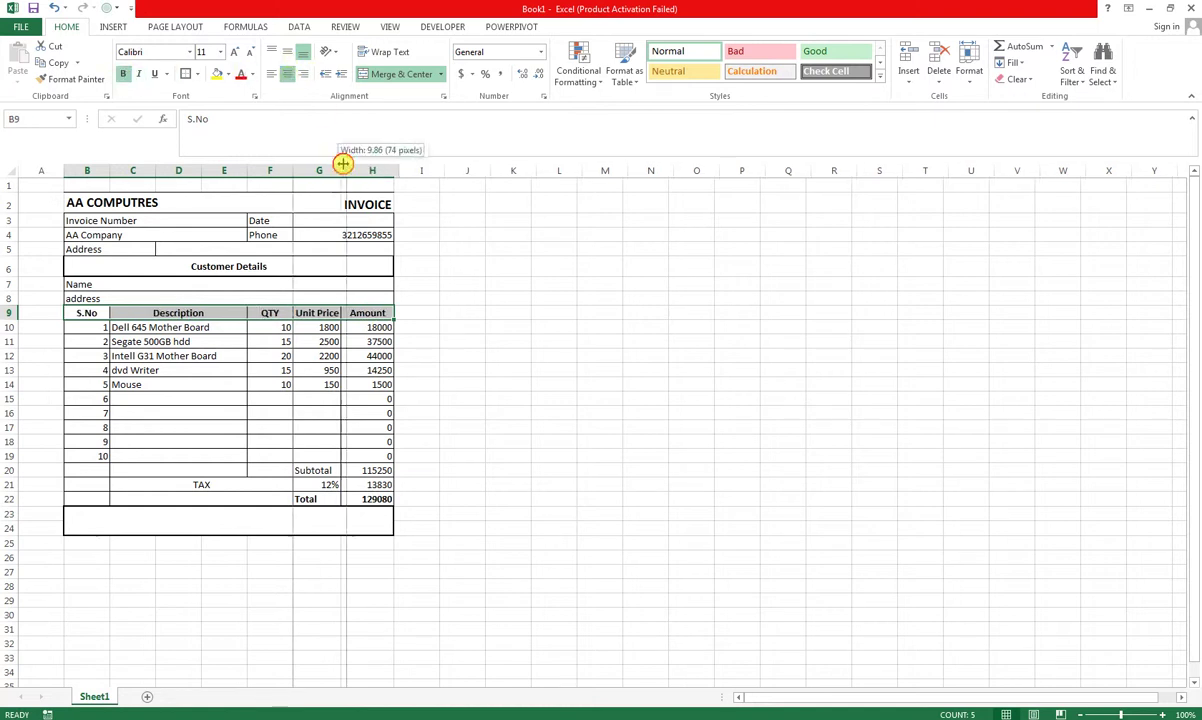
Step: Give header row 9 a black fill with white text and make it slightly taller
click(228, 74)
click(230, 105)
click(252, 74)
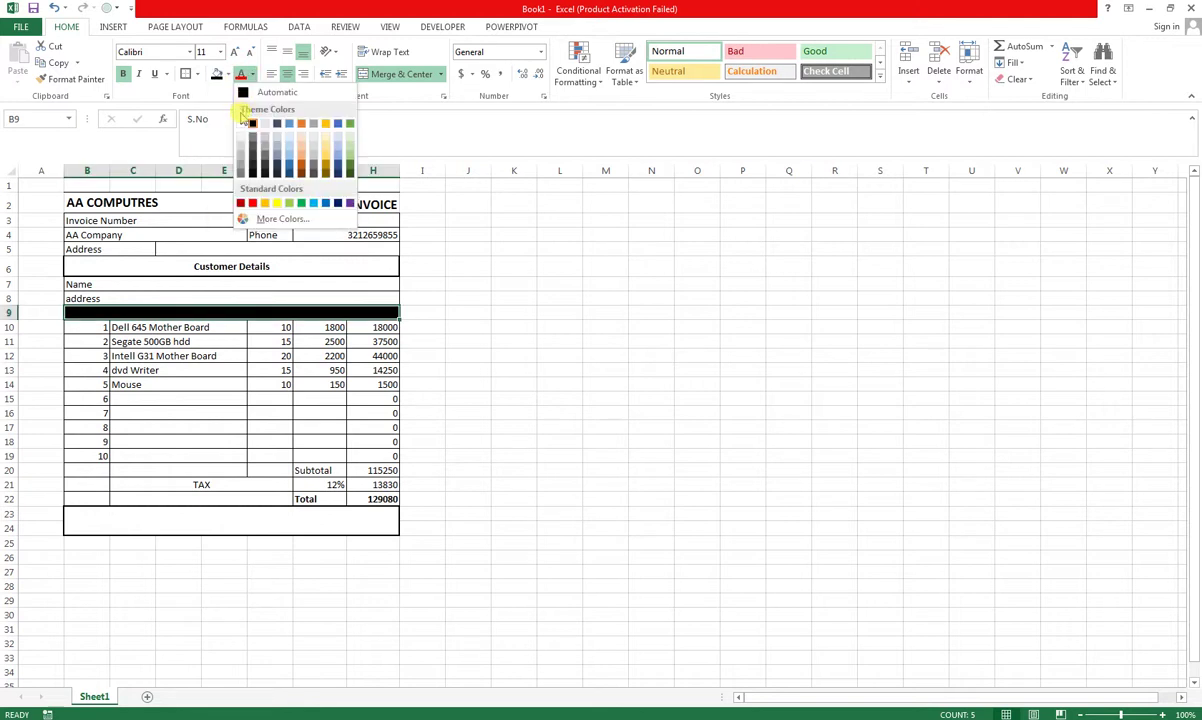
click(241, 123)
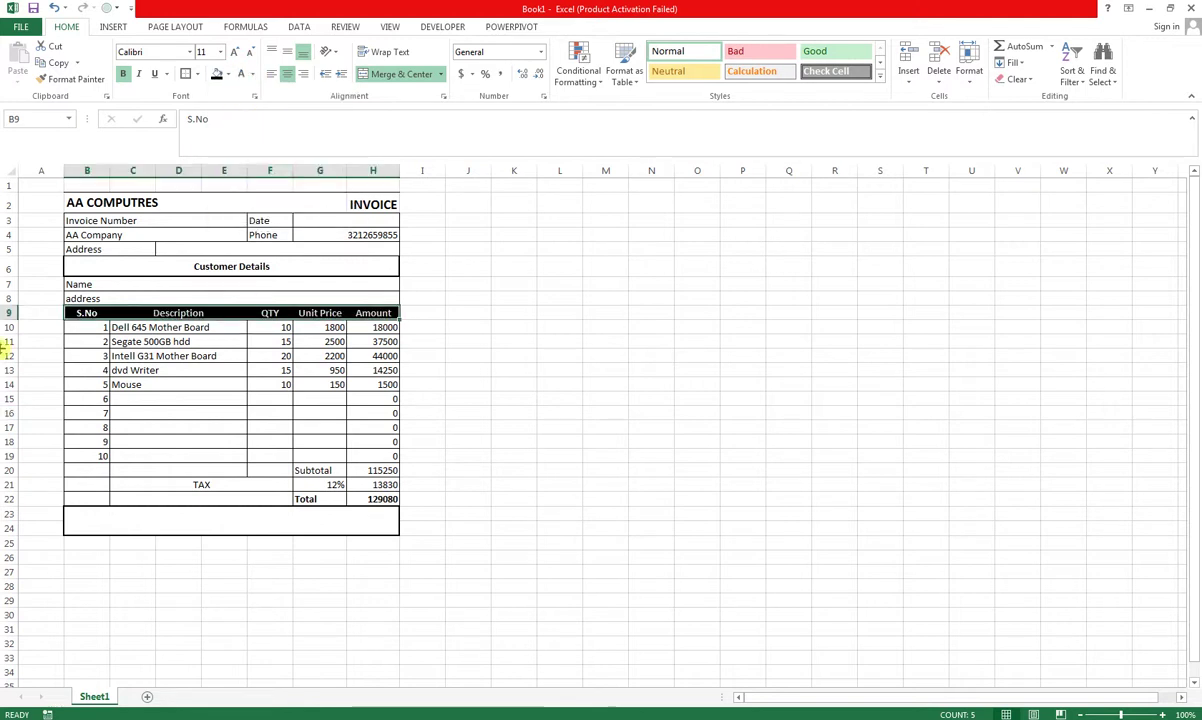
drag(7, 318, 7, 322)
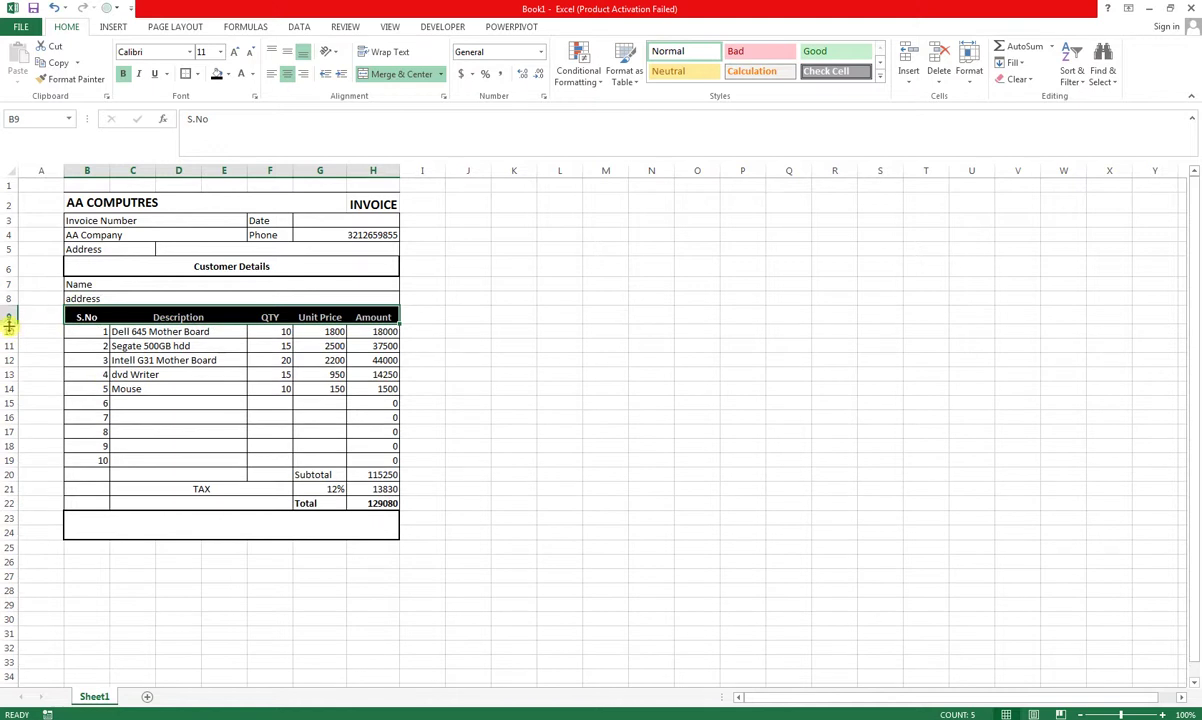
drag(8, 325, 8, 329)
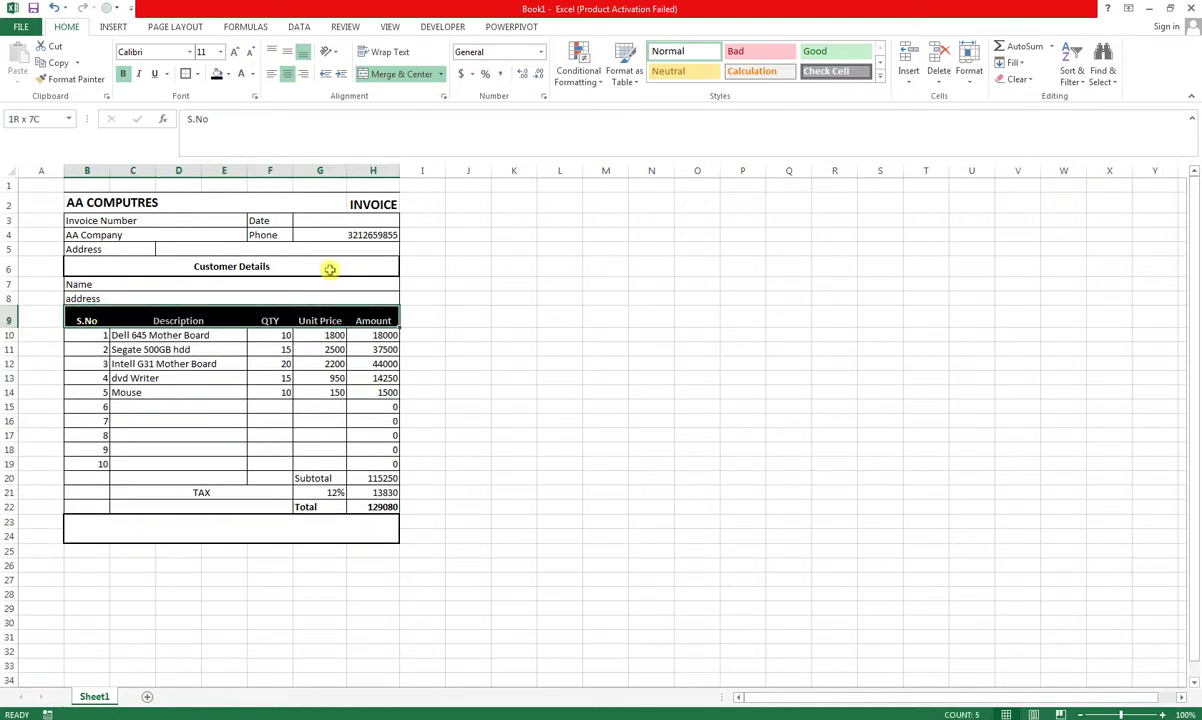
Step: Middle-align the row 9 headers and type 'Description' into the merged B23 box
click(287, 55)
click(215, 537)
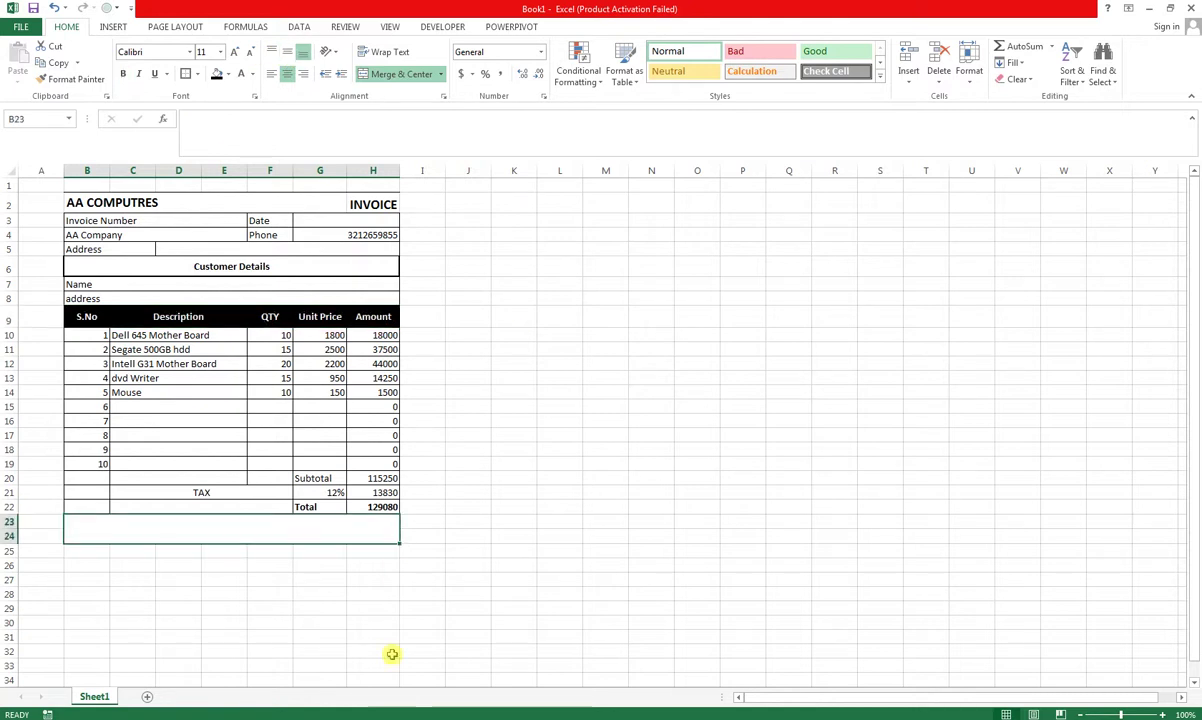
text(Desc)
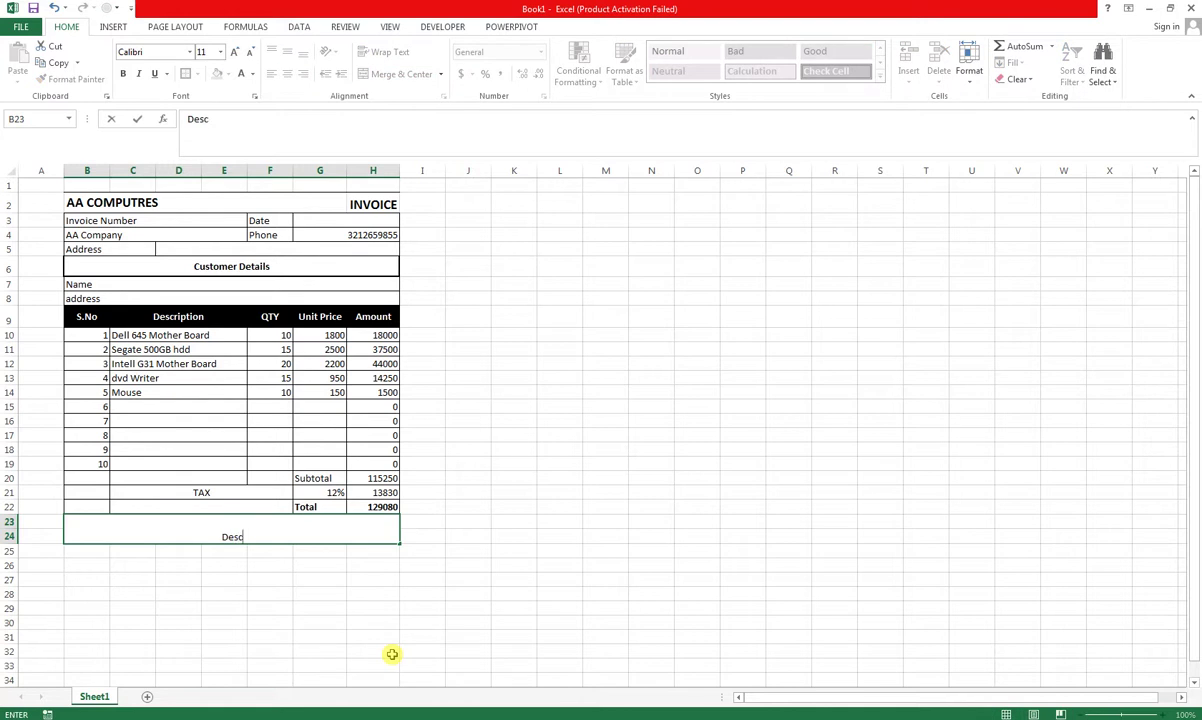
text(ription)
Step: Format the Description label bold, aligned top-left, at 14 pt
click(124, 73)
click(273, 74)
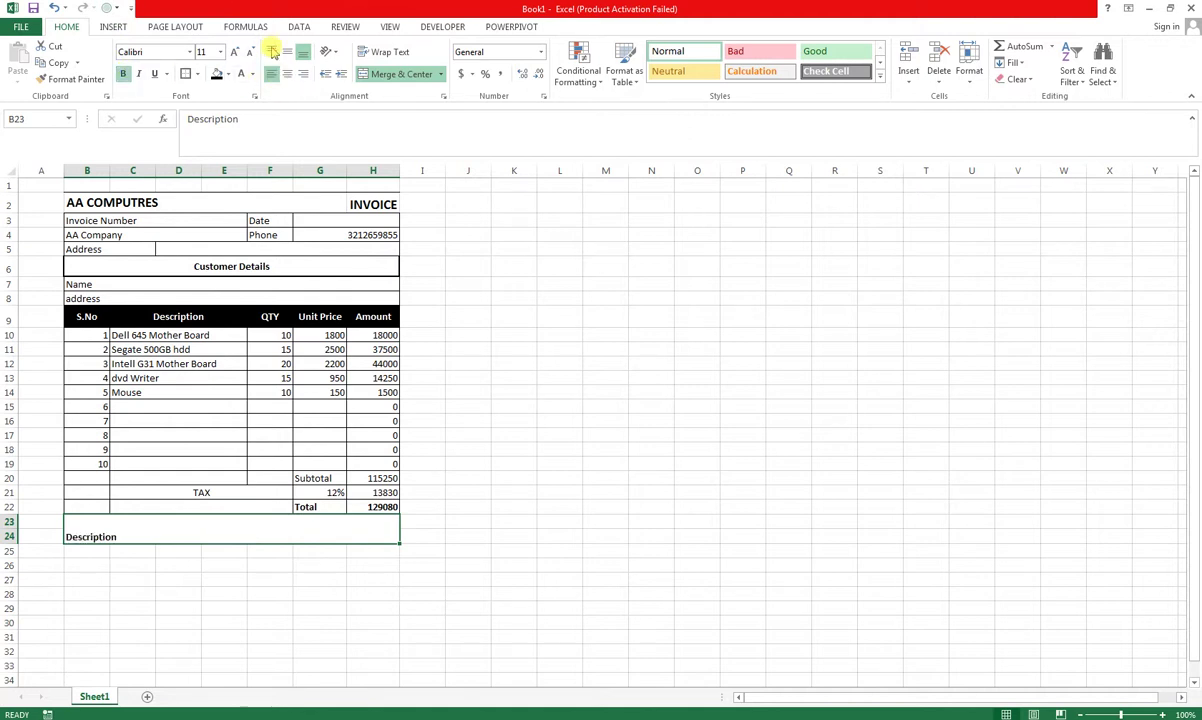
click(273, 53)
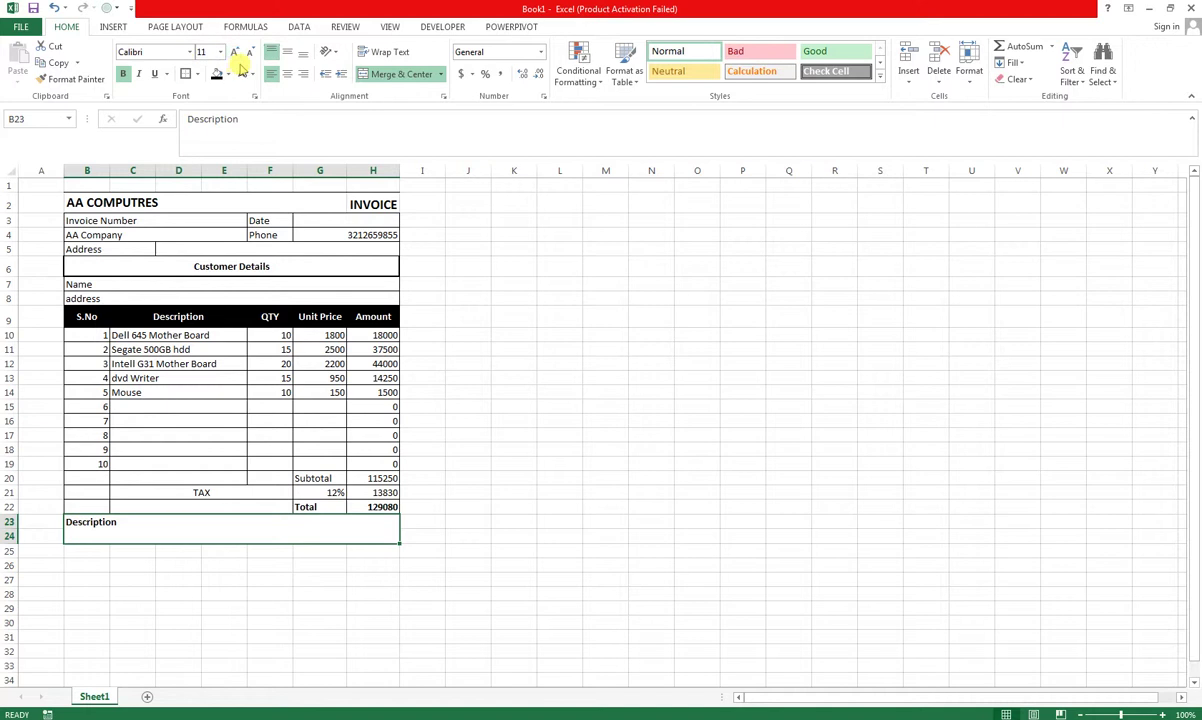
click(234, 54)
click(234, 54)
click(234, 54)
click(234, 54)
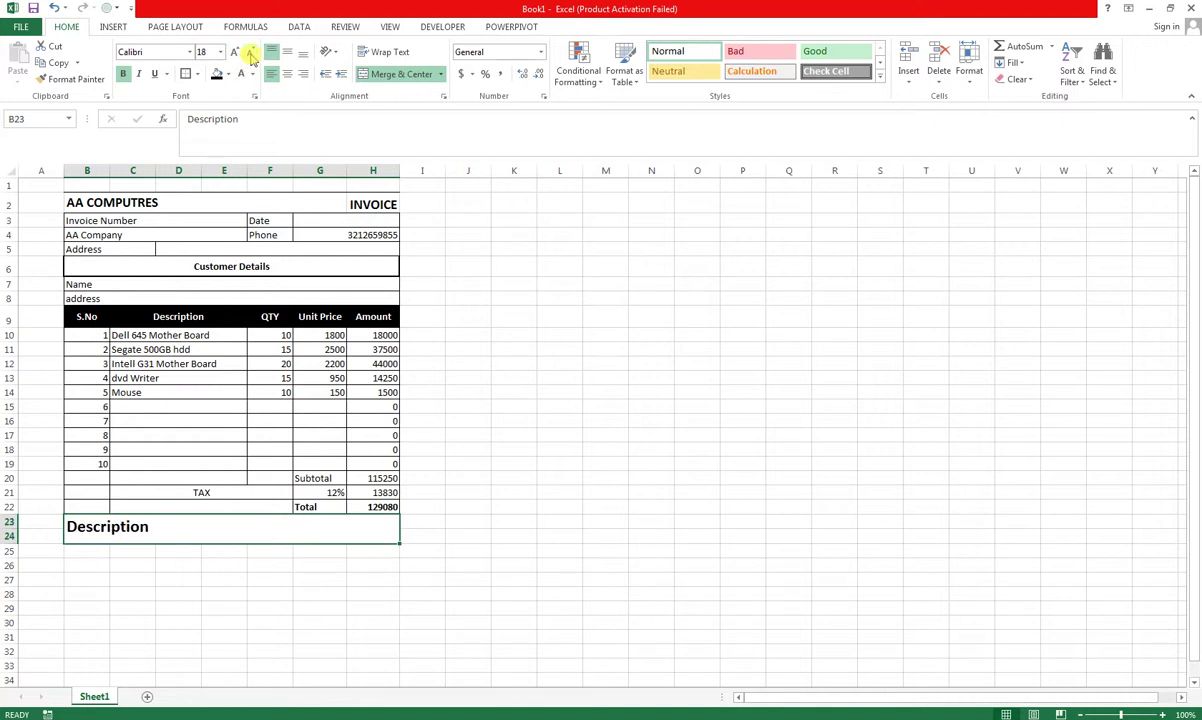
click(250, 53)
click(250, 53)
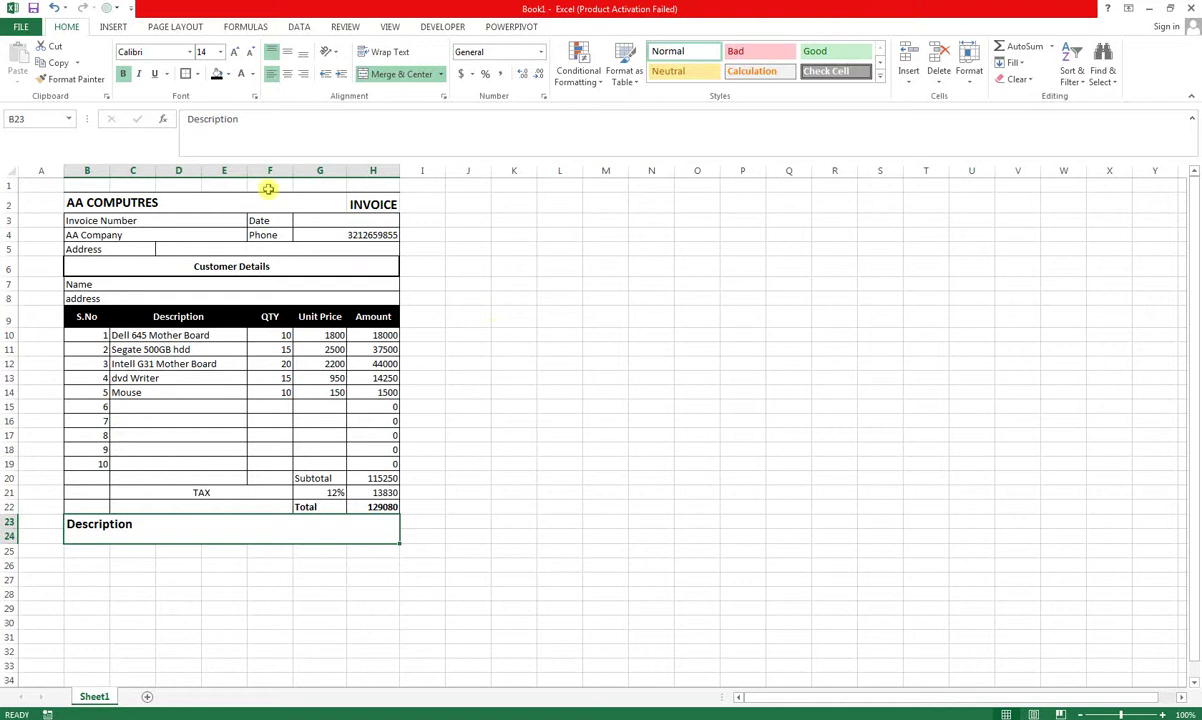
Step: Add a border to title cells B2 and H2 and give them dark blue fill with white text
click(75, 203)
ctrl+click(365, 204)
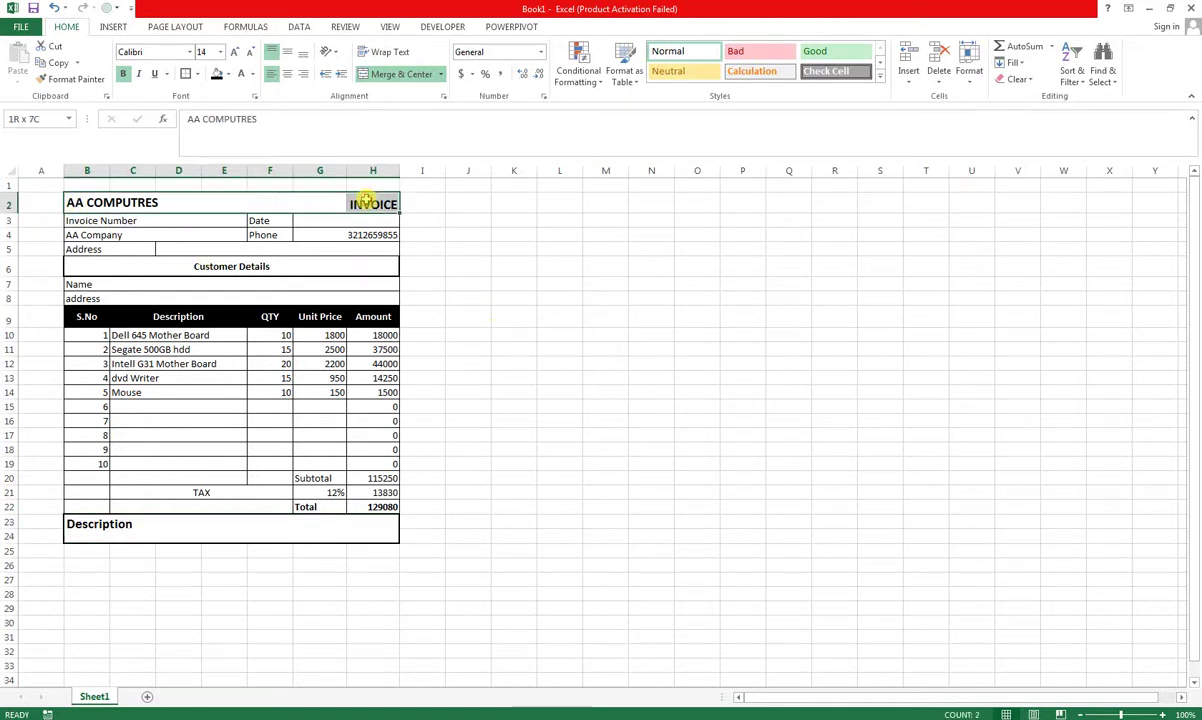
click(185, 73)
click(230, 221)
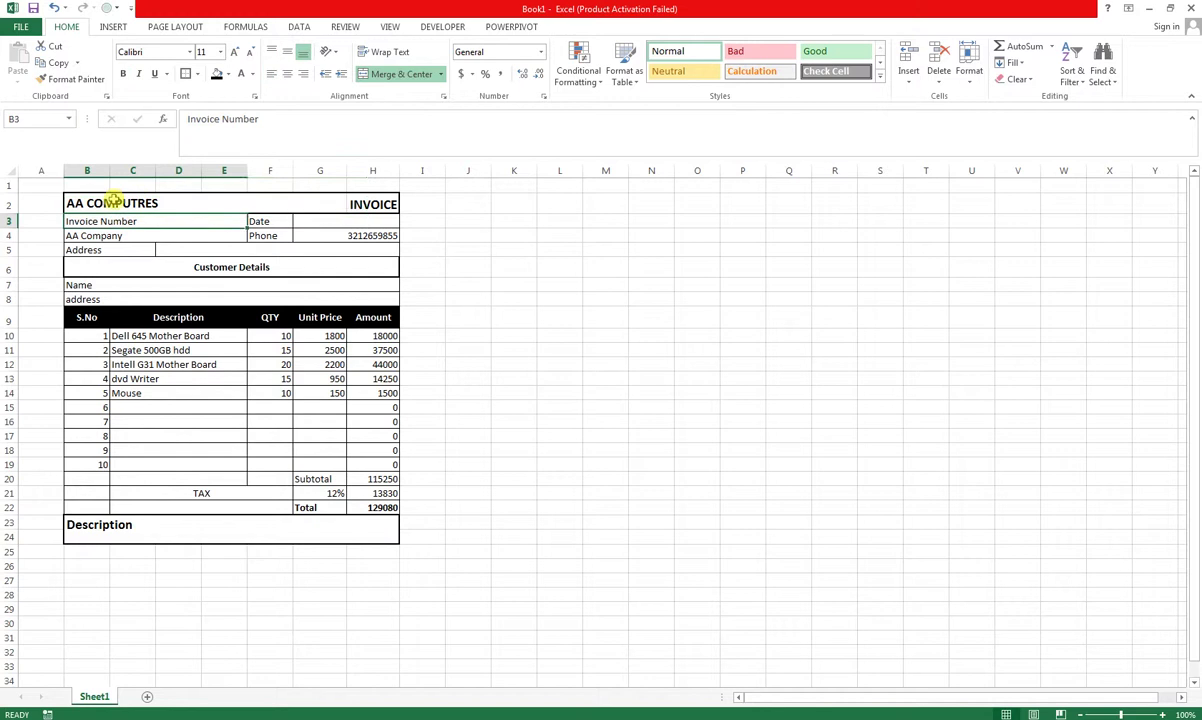
click(93, 201)
ctrl+click(370, 203)
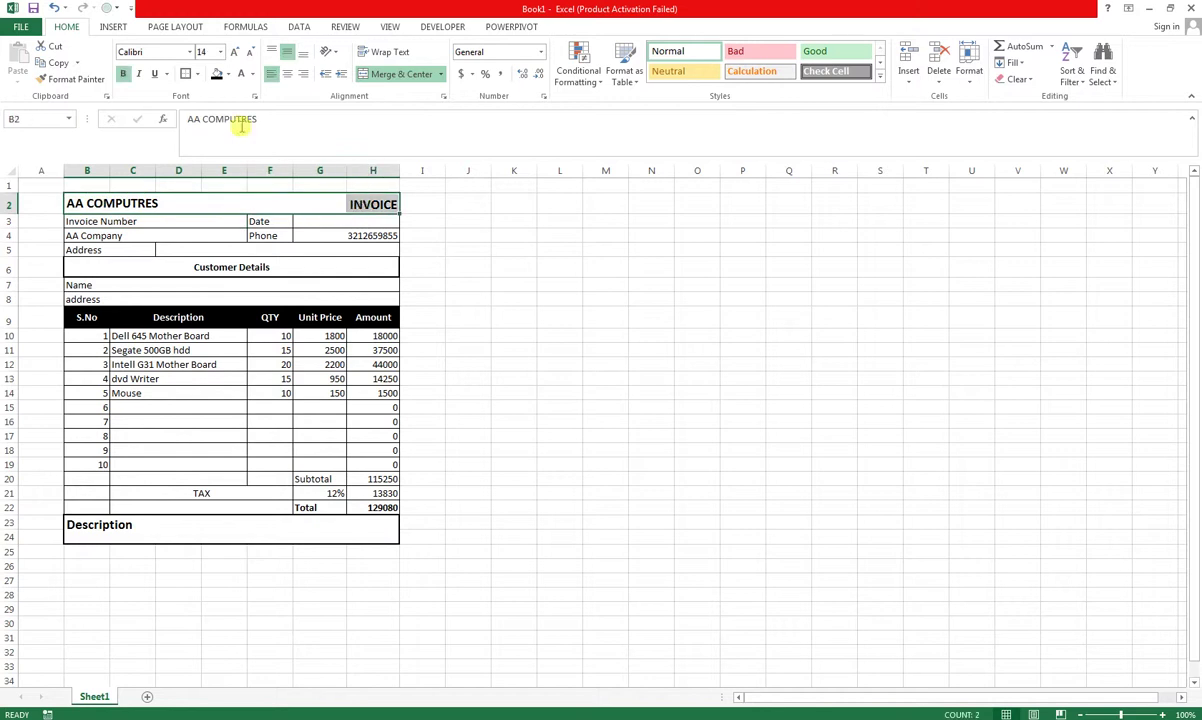
click(228, 76)
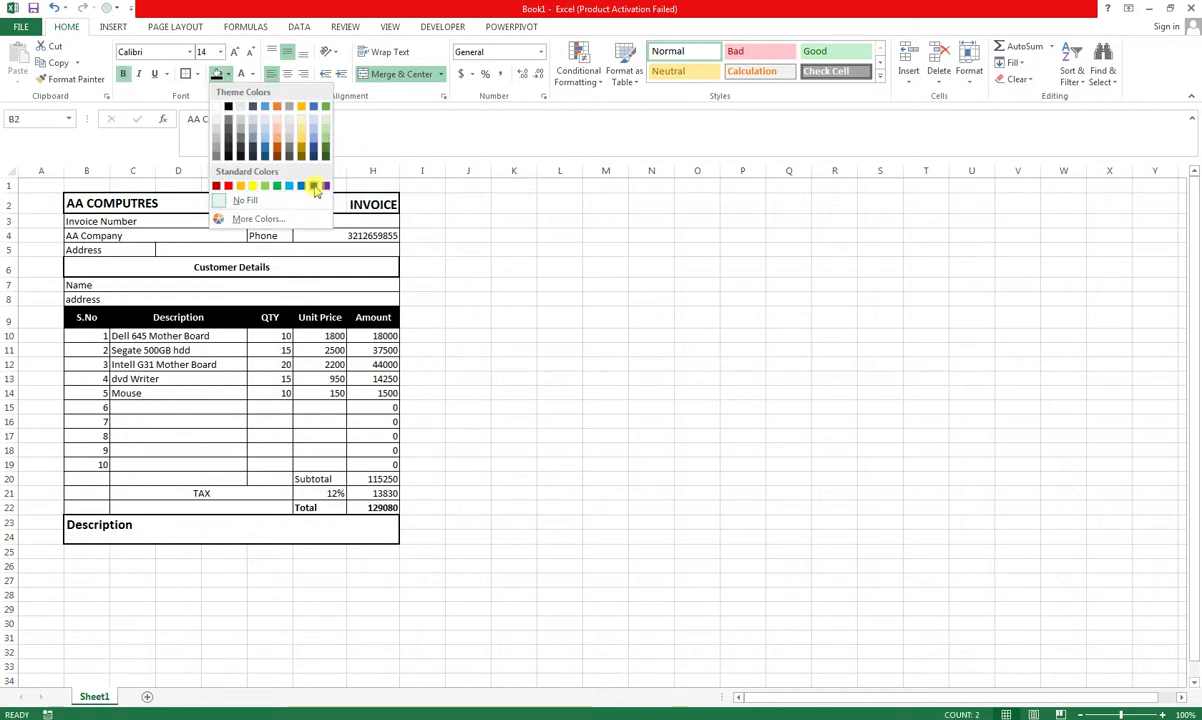
click(313, 186)
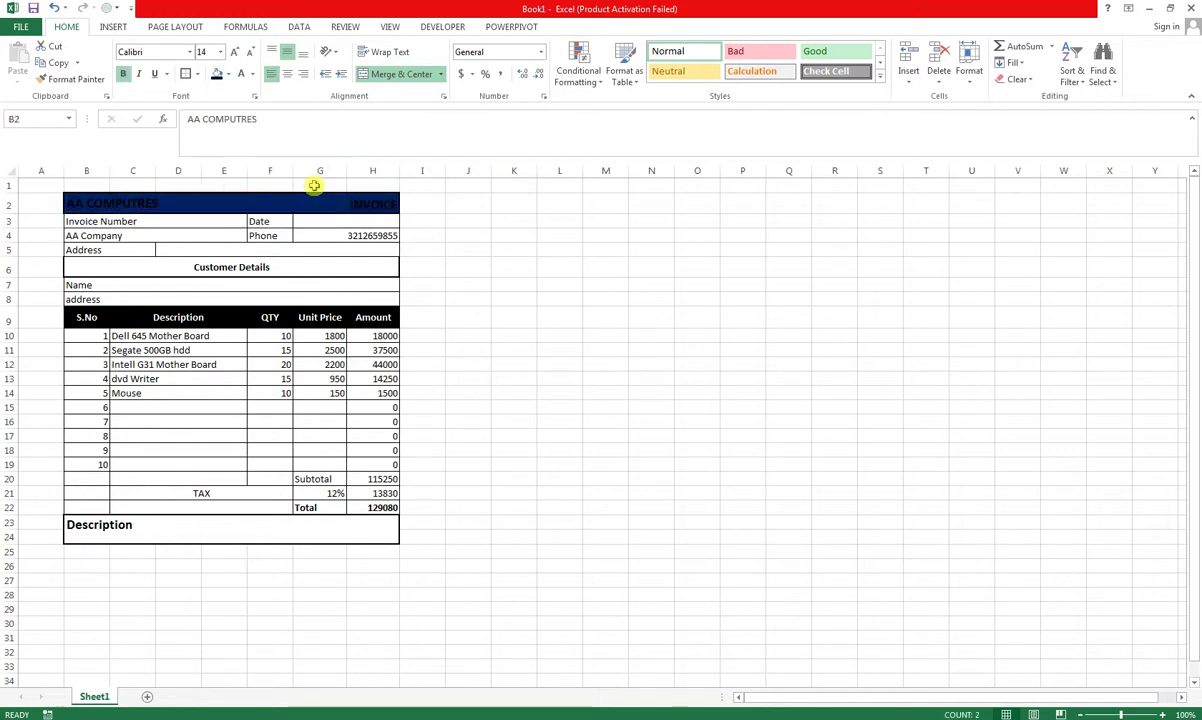
click(253, 75)
click(240, 125)
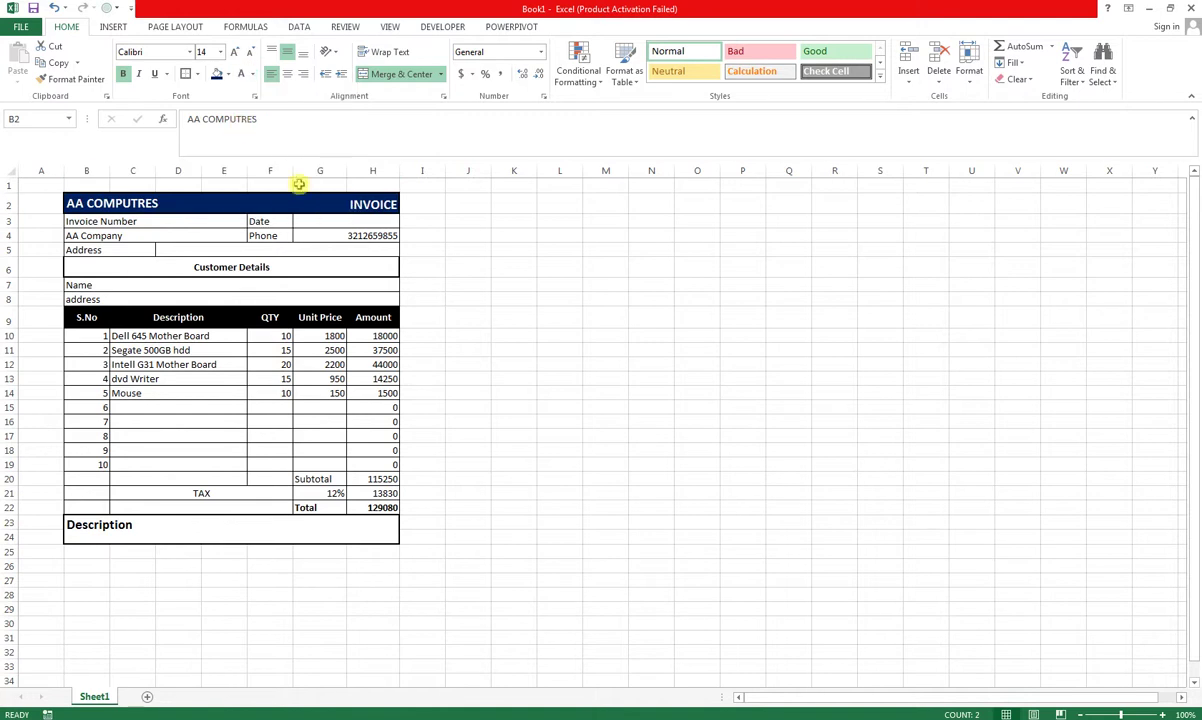
Step: Fill the Customer Details heading with Blue, Accent 1, Lighter 60%
click(145, 268)
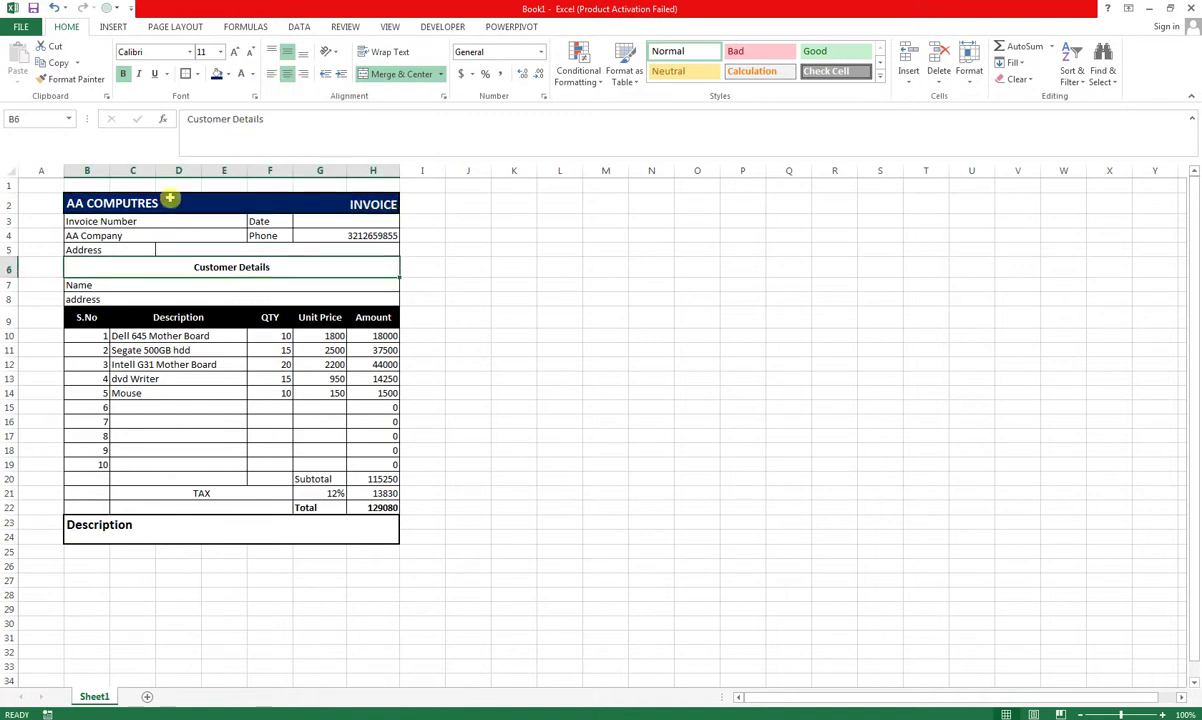
click(229, 75)
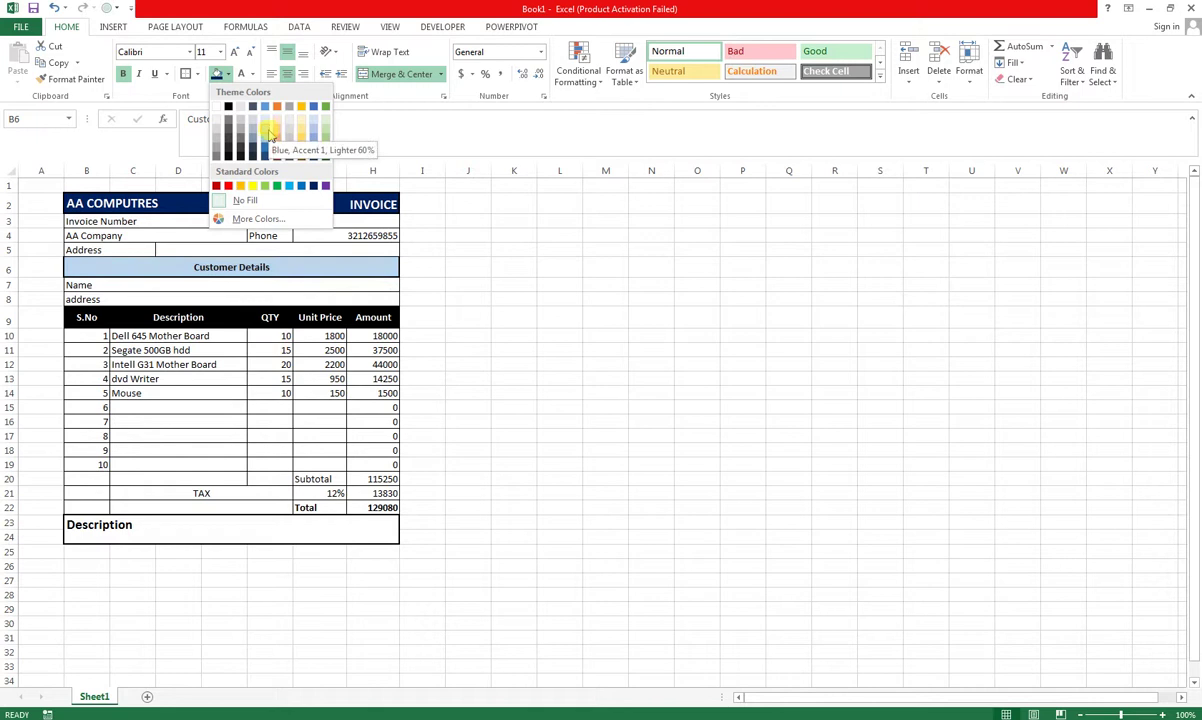
click(265, 132)
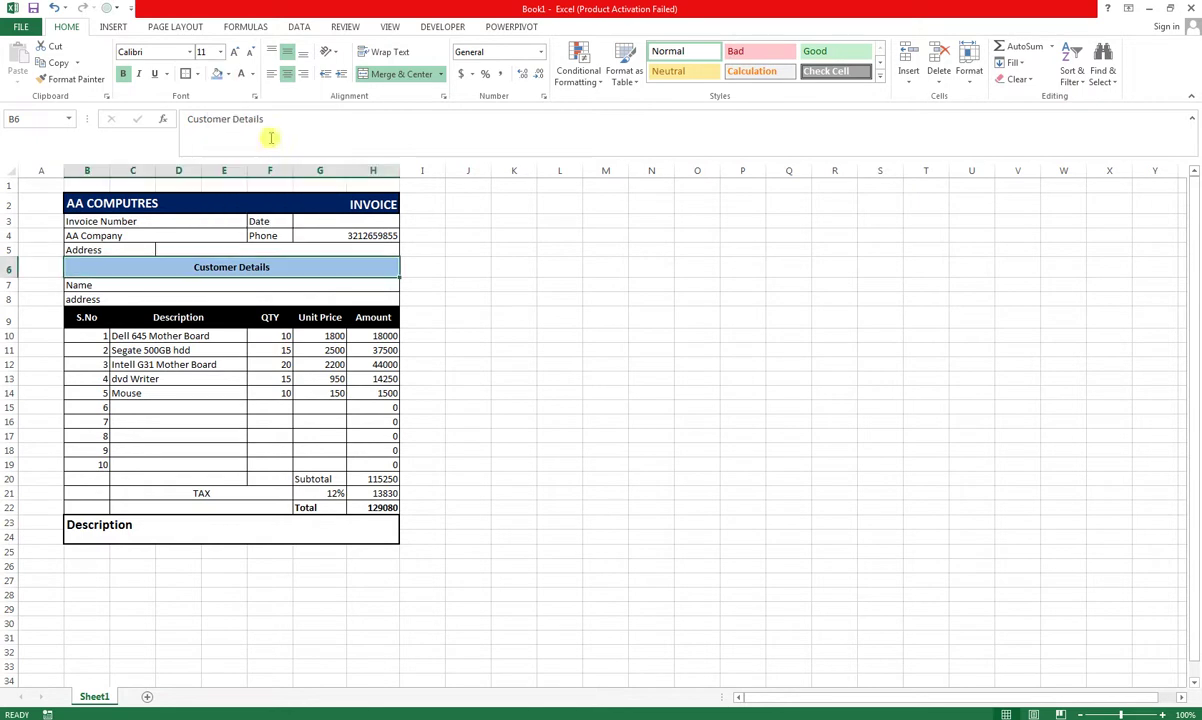
click(464, 286)
click(152, 337)
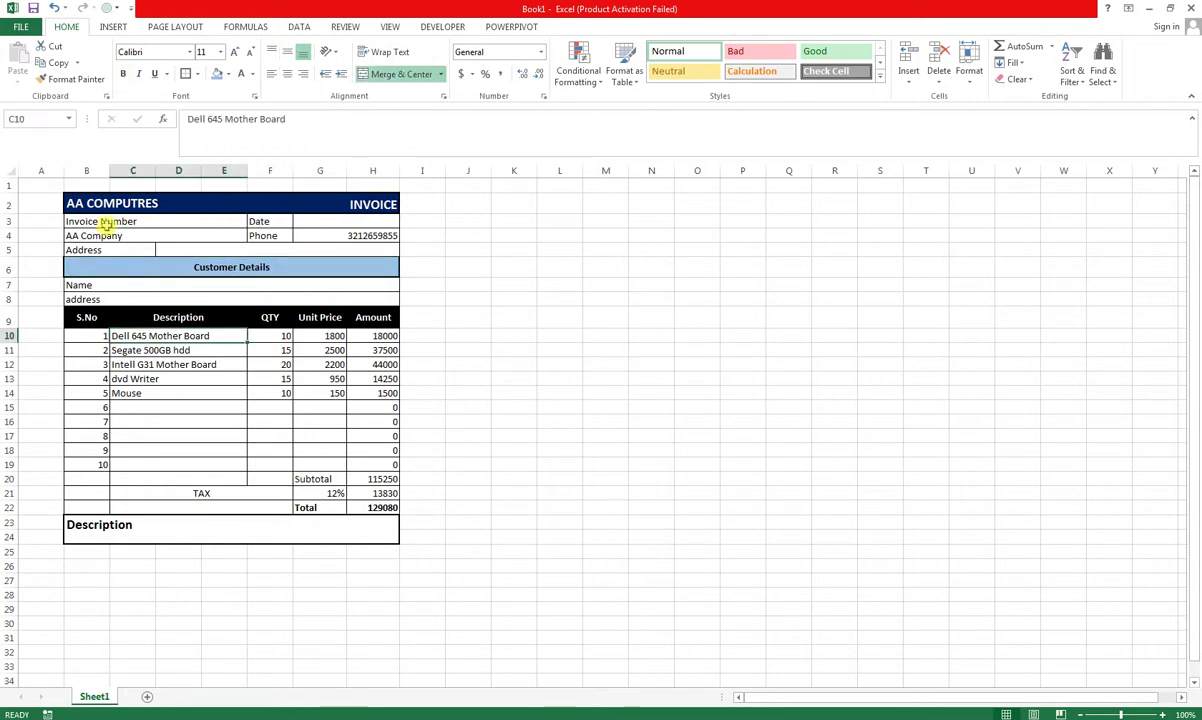
Step: Copy invoice B2:H24 and paste it starting at K2, then open the File screen
drag(110, 203, 276, 535)
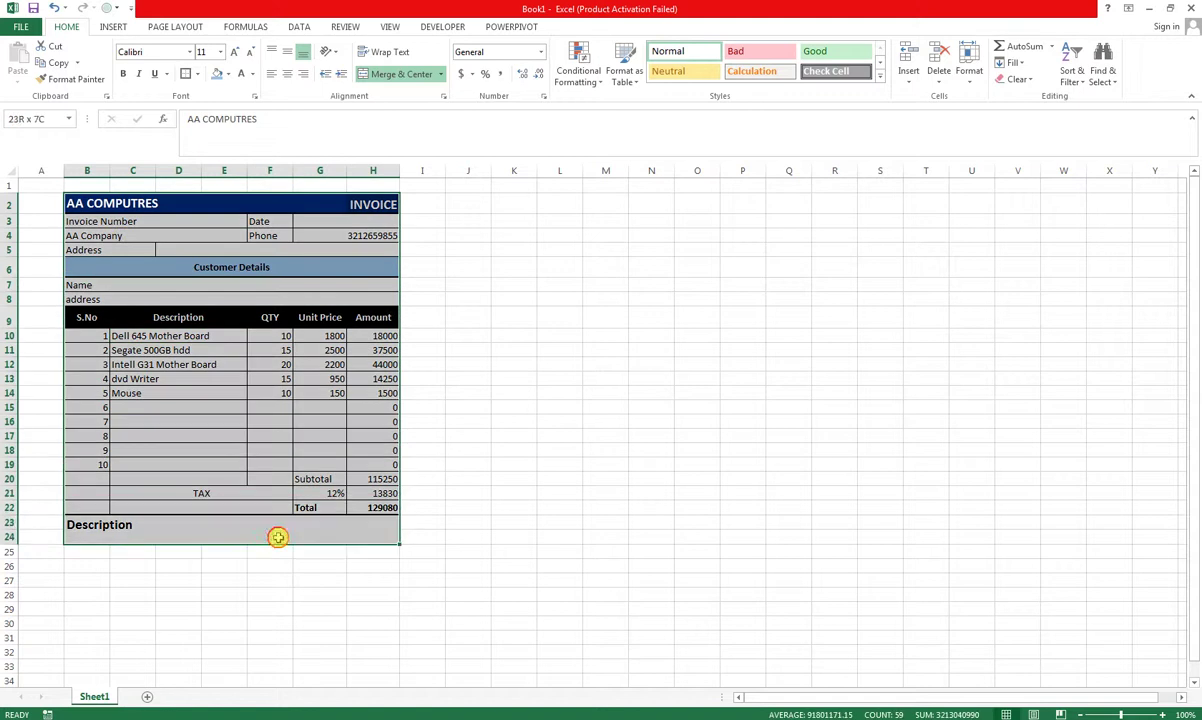
key(ctrl+c)
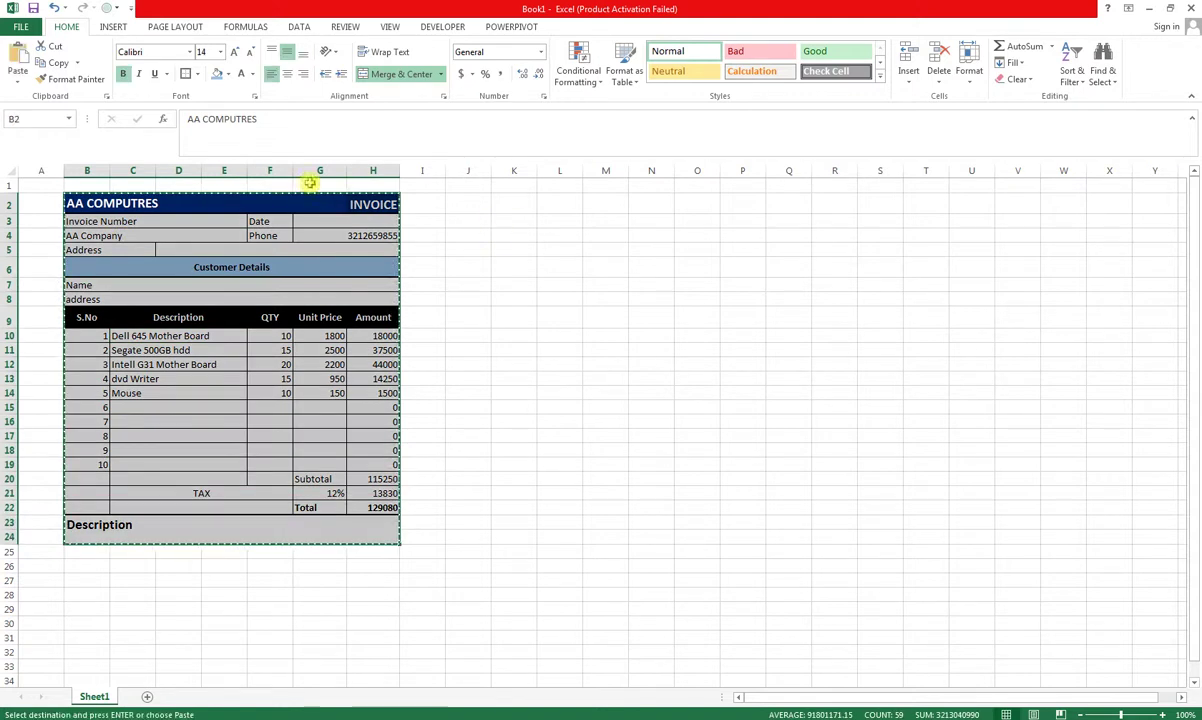
click(516, 205)
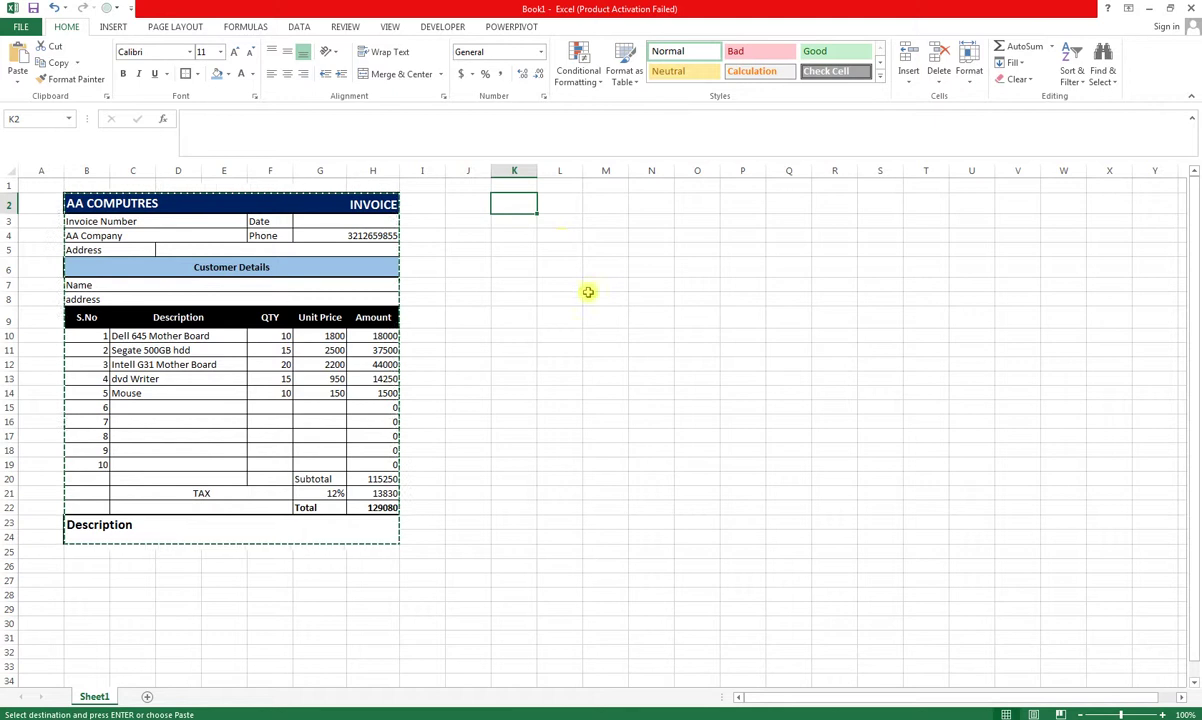
key(ctrl+v)
click(612, 317)
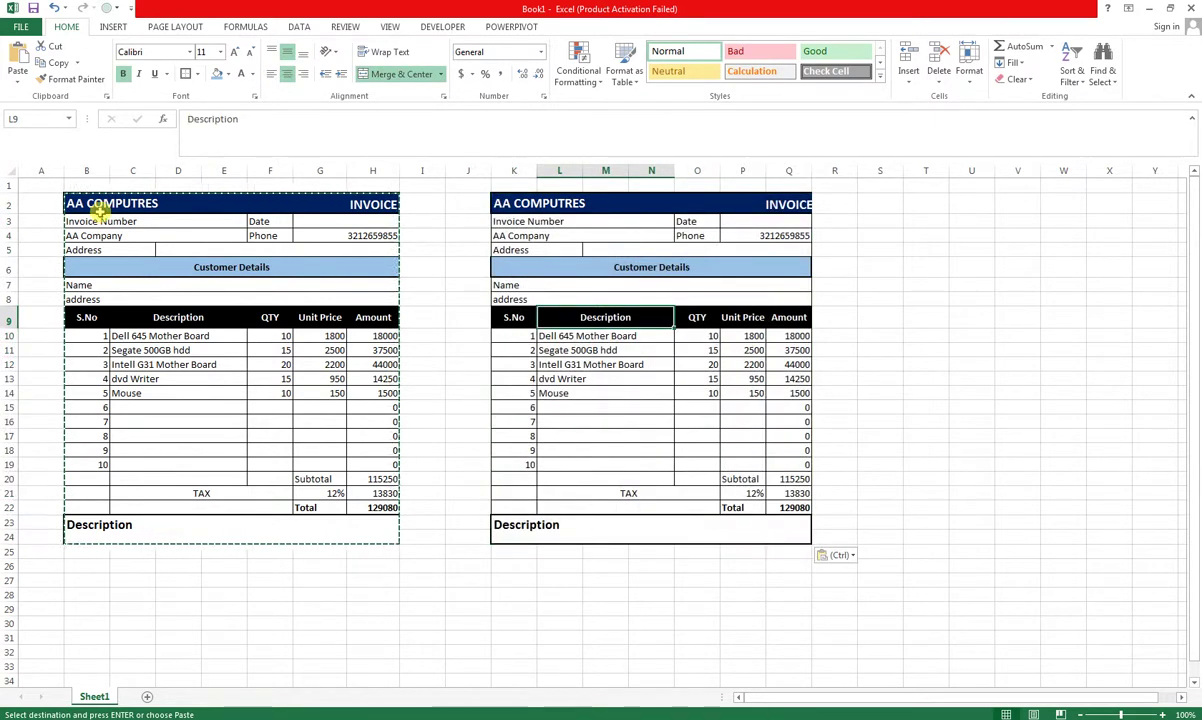
click(20, 26)
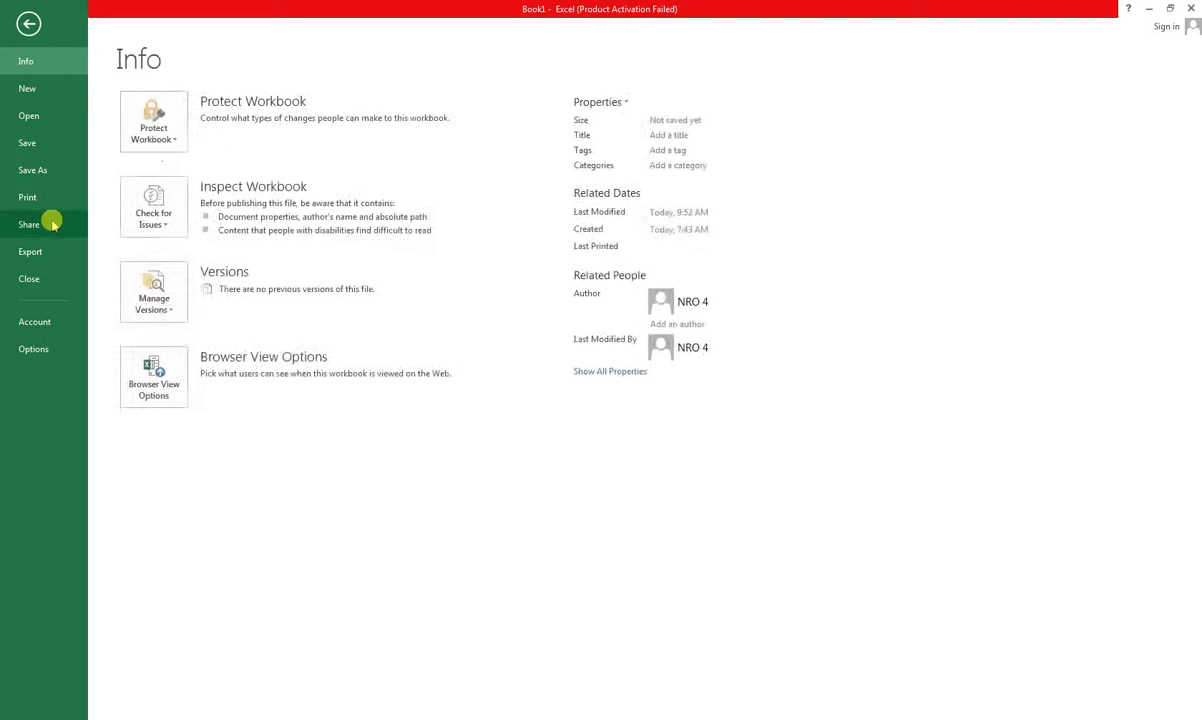
Step: In Print preview, lower the top margin and set left 0.9" and right 0.62" margins
click(51, 197)
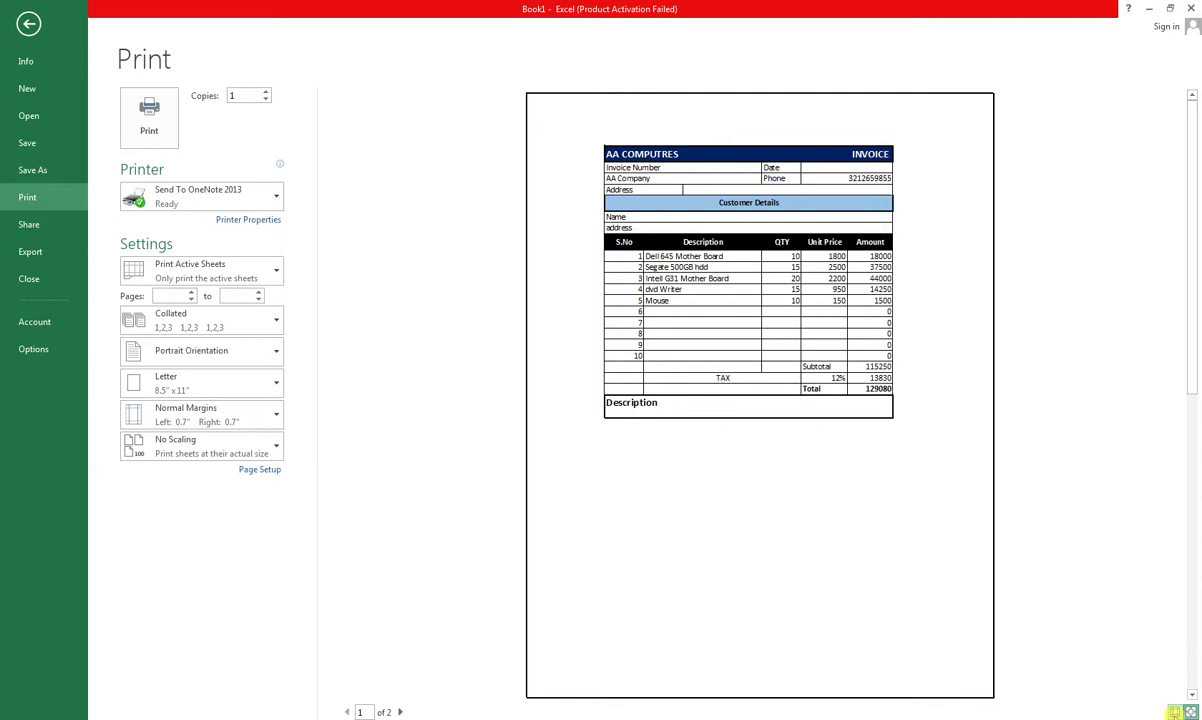
click(1173, 711)
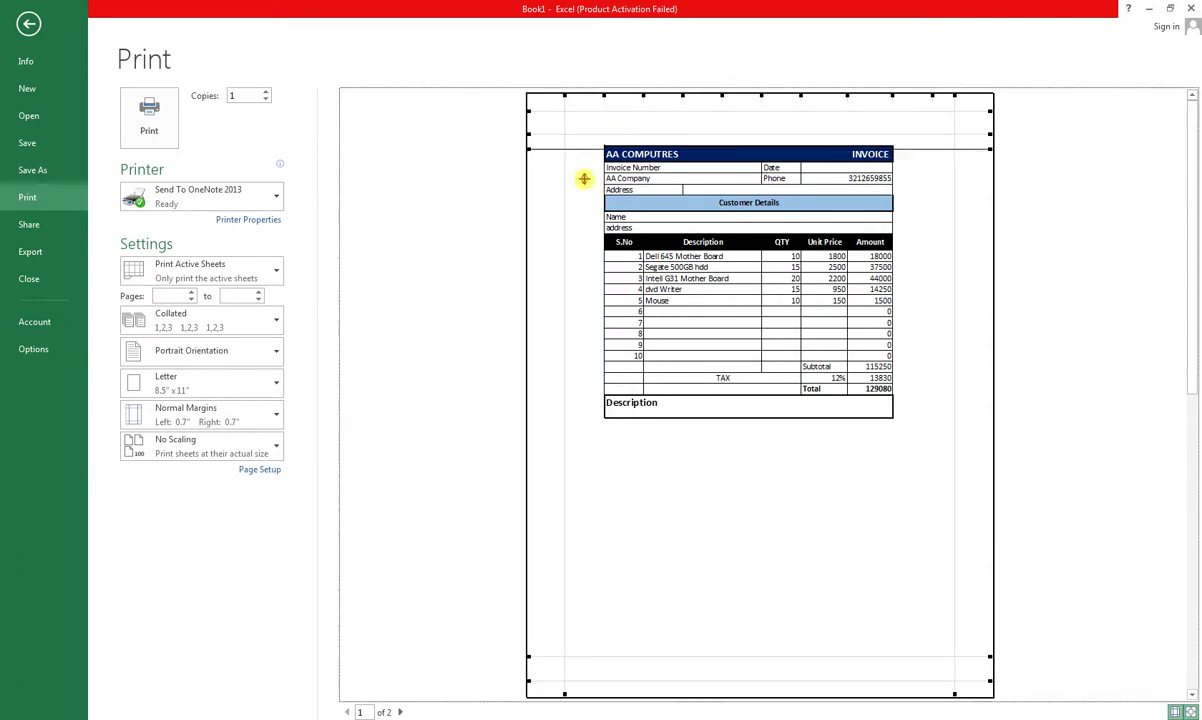
drag(584, 149, 584, 179)
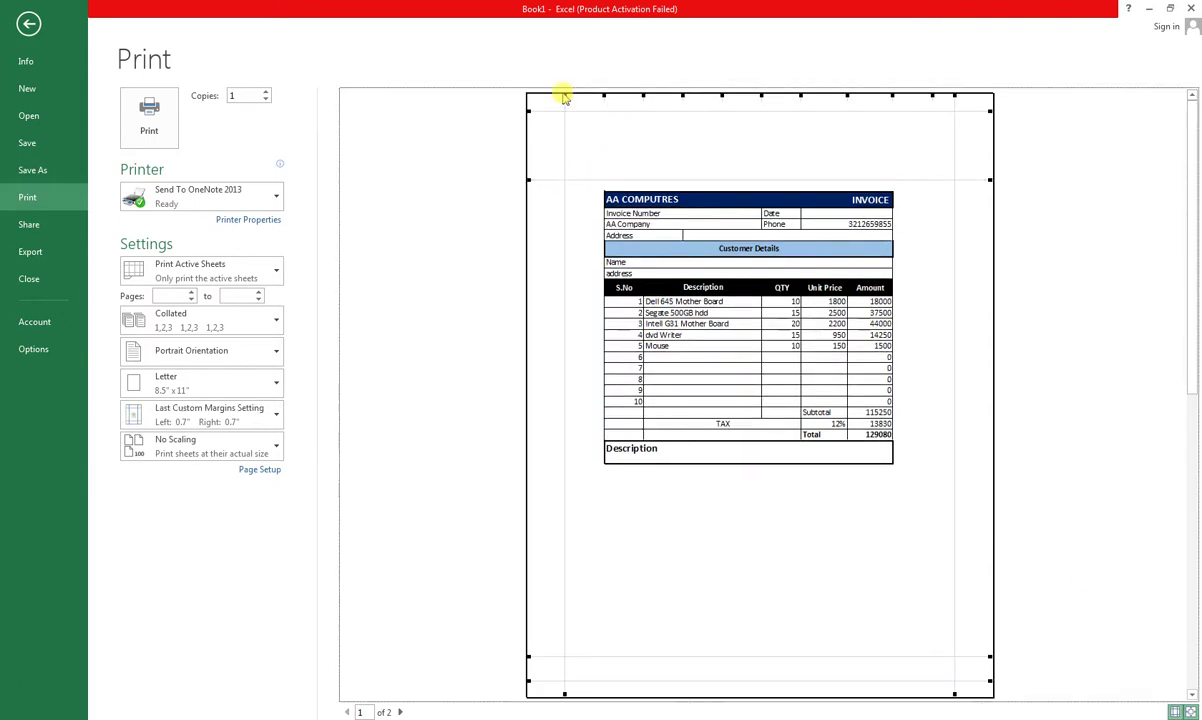
drag(563, 93, 575, 93)
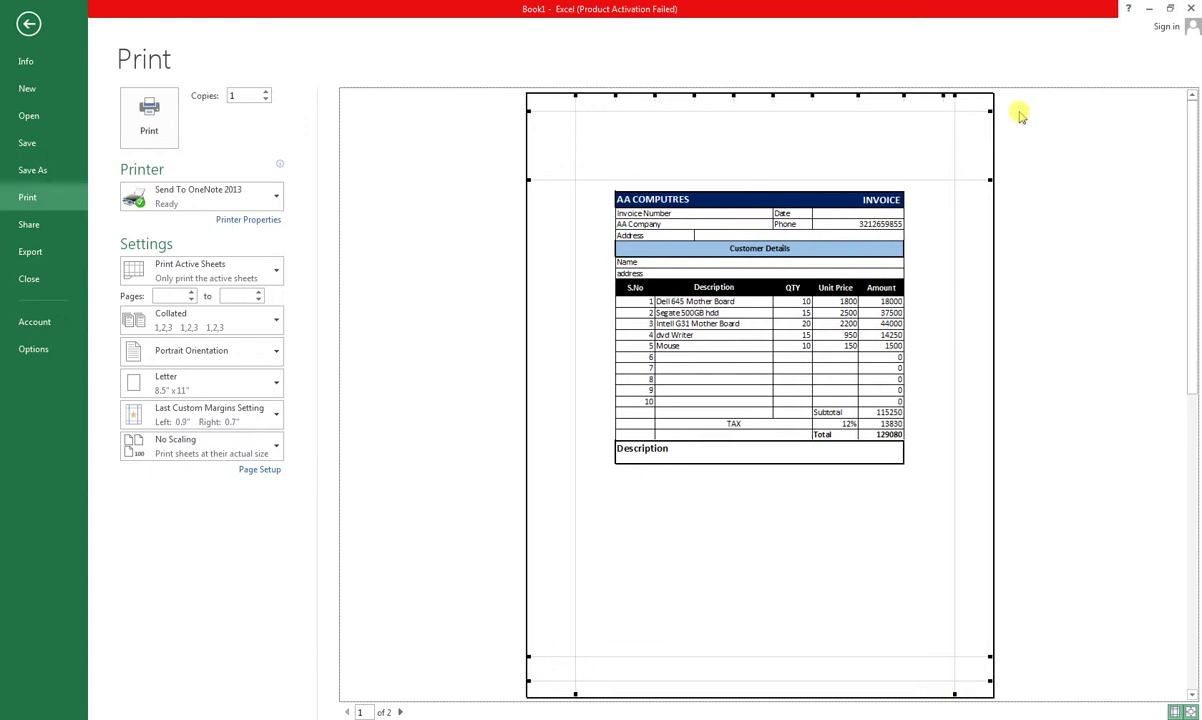
drag(954, 95, 960, 96)
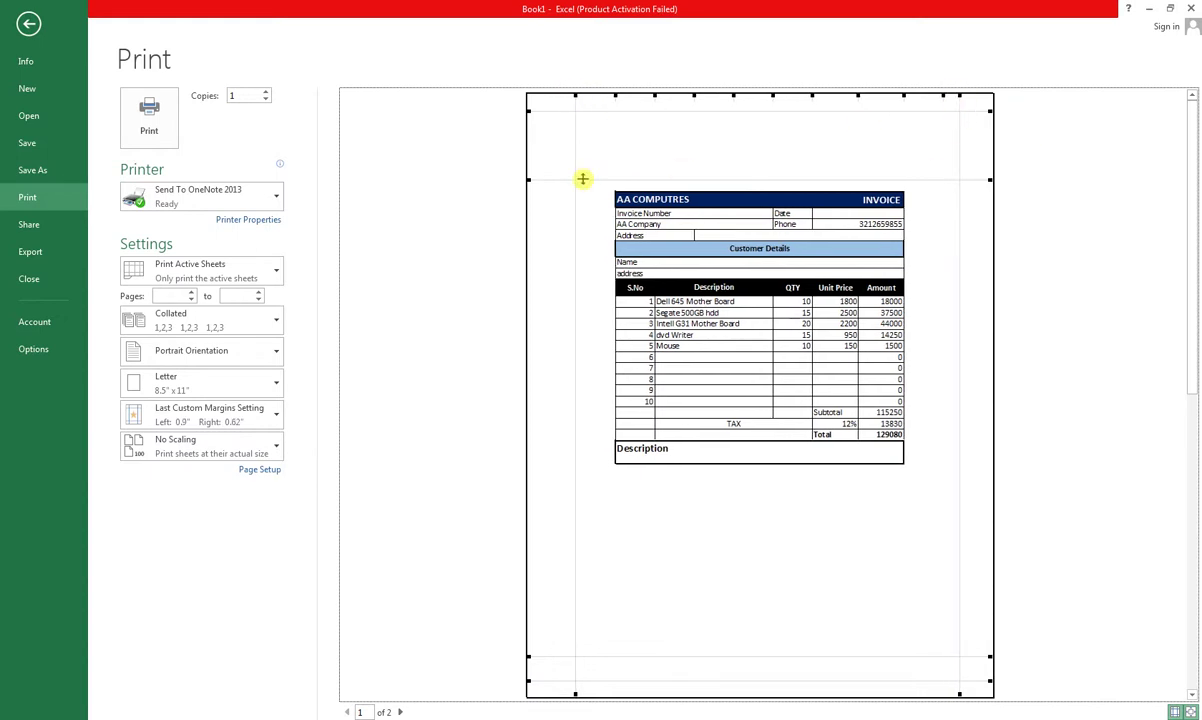
drag(583, 179, 584, 187)
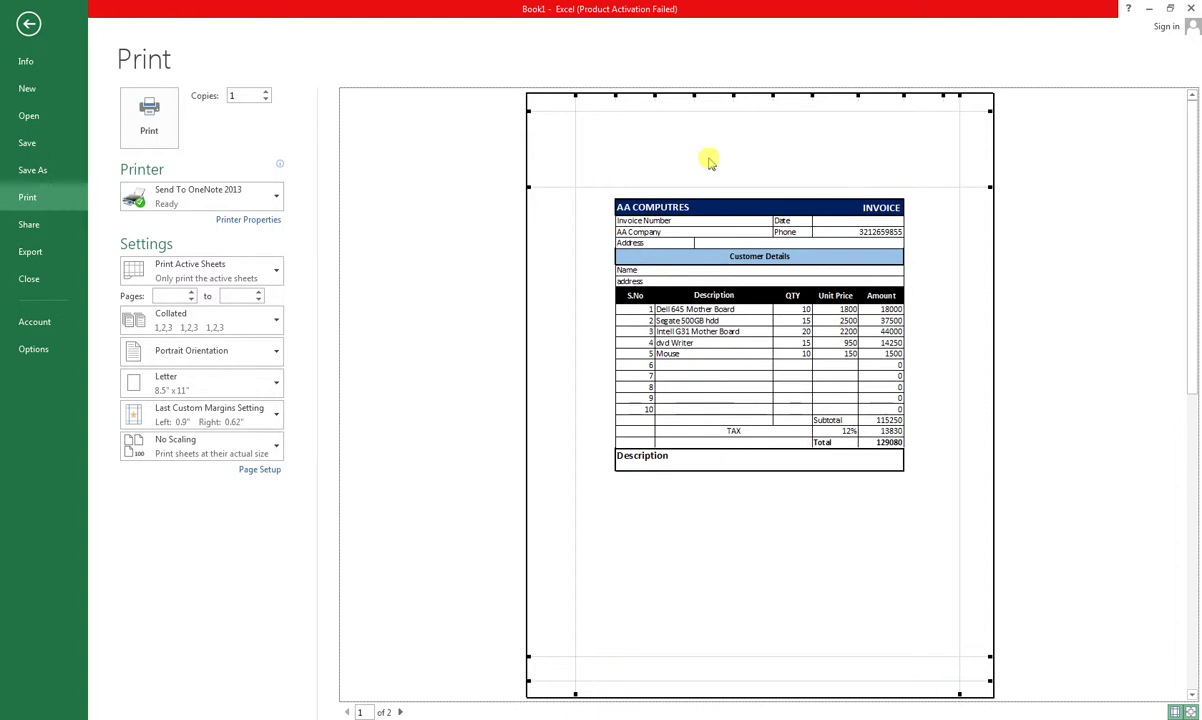
click(28, 26)
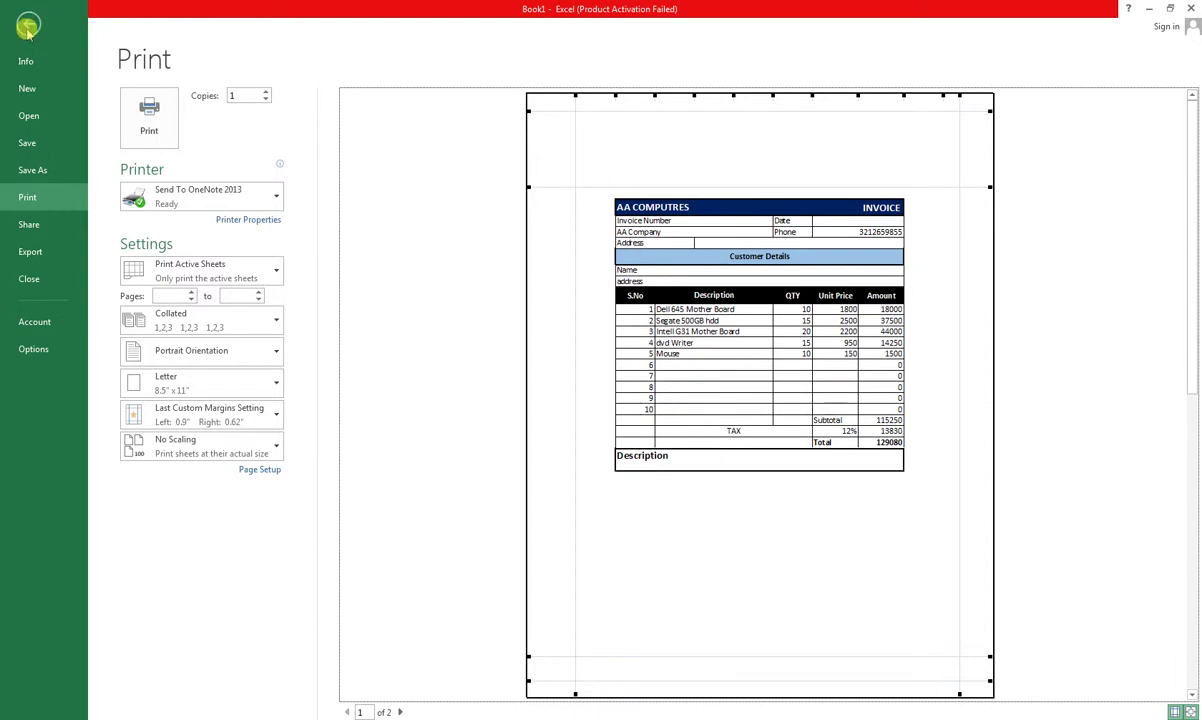
click(28, 26)
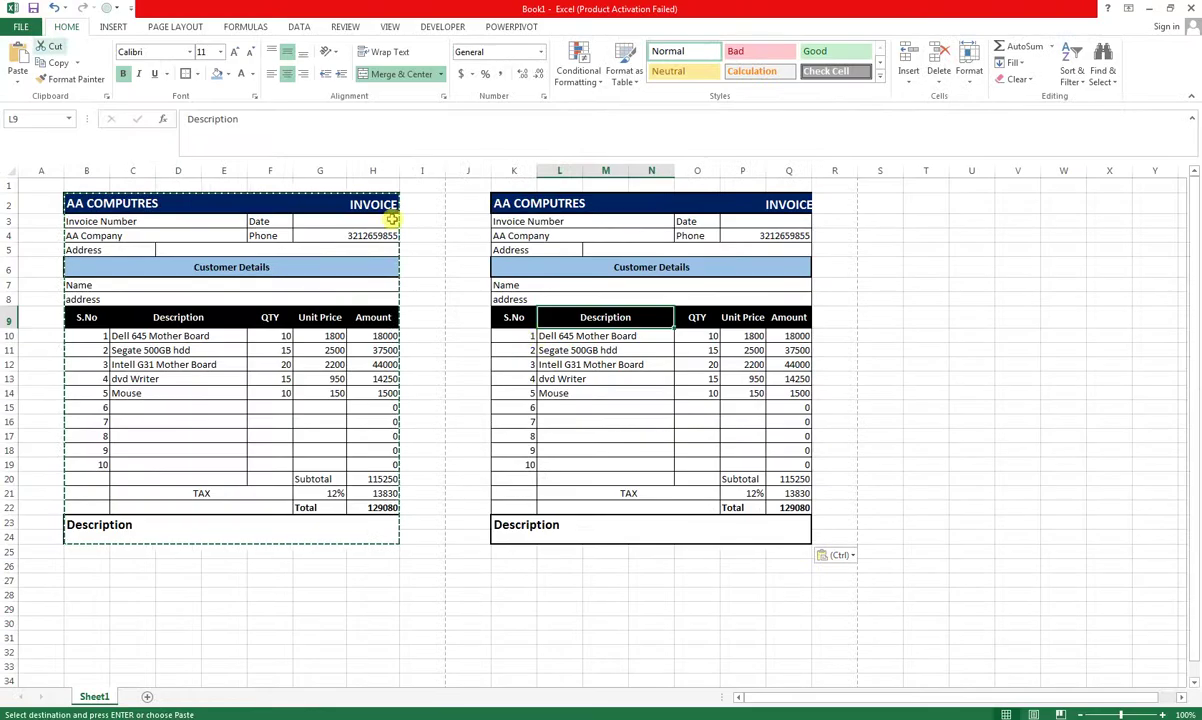
Step: Narrow columns I, J and T around the second invoice and clear the copy marquee
key(Down)
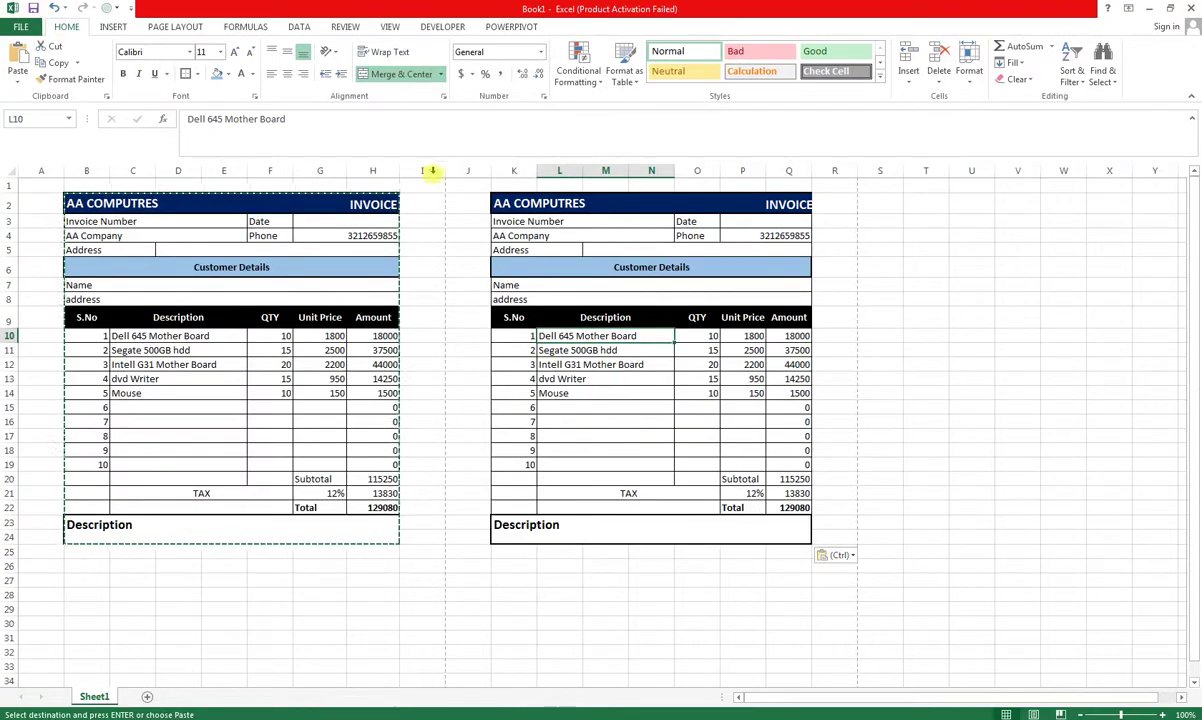
drag(438, 171, 425, 171)
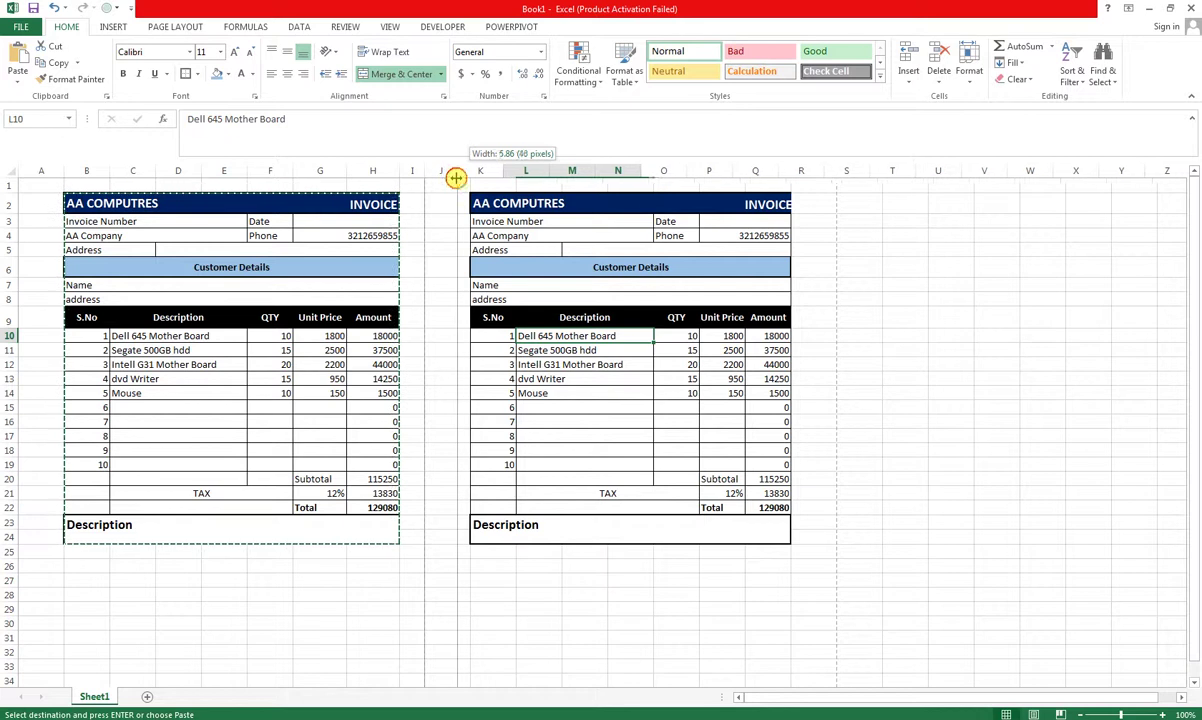
drag(460, 176, 445, 176)
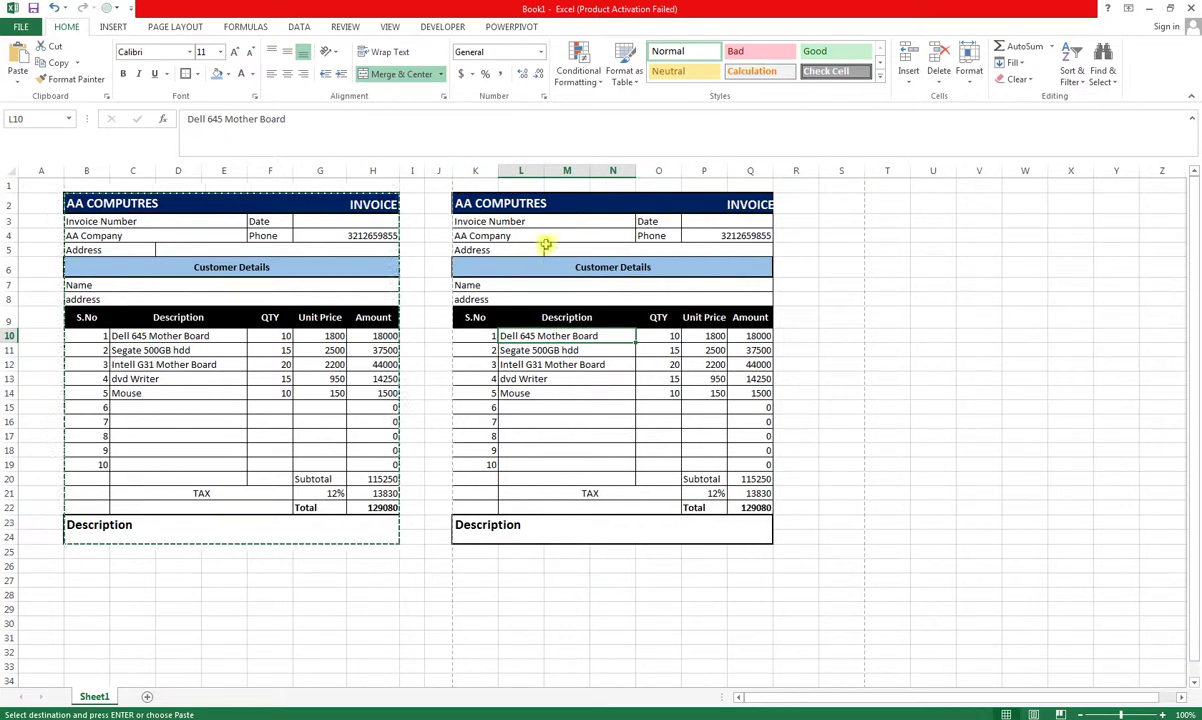
drag(910, 171, 861, 171)
click(270, 609)
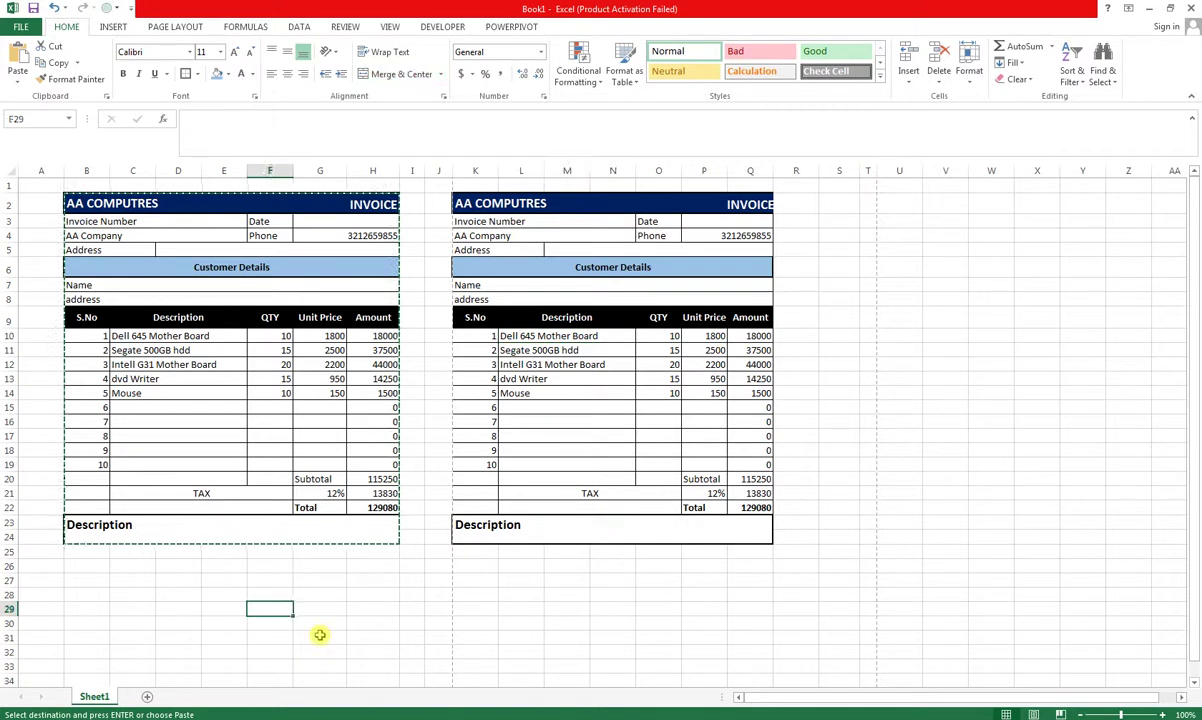
key(Right)
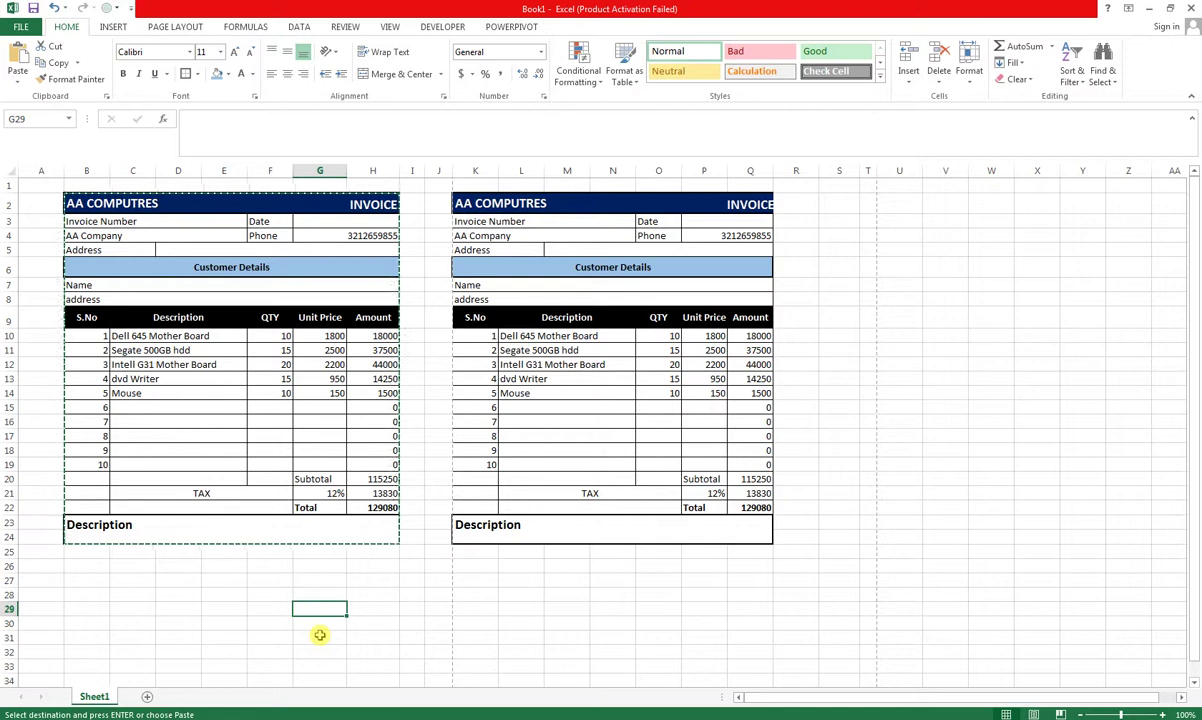
key(ctrl+z)
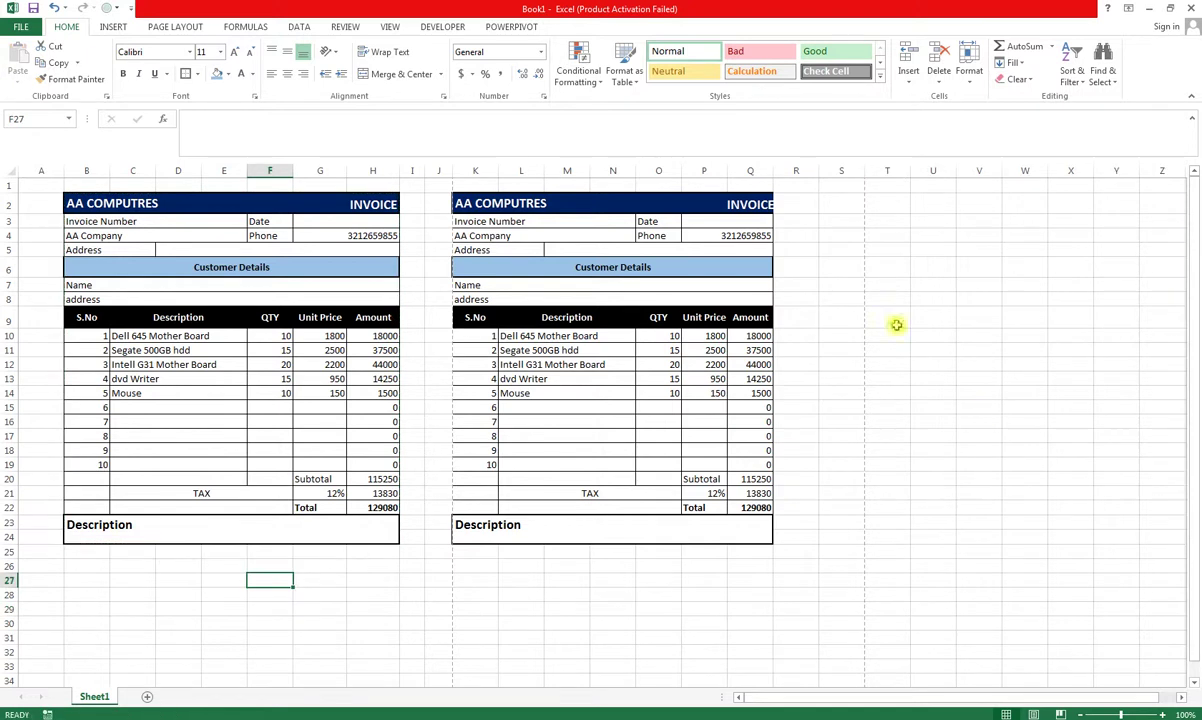
Step: Copy the first invoice B2:H24 and paste a third copy starting at S2
click(844, 205)
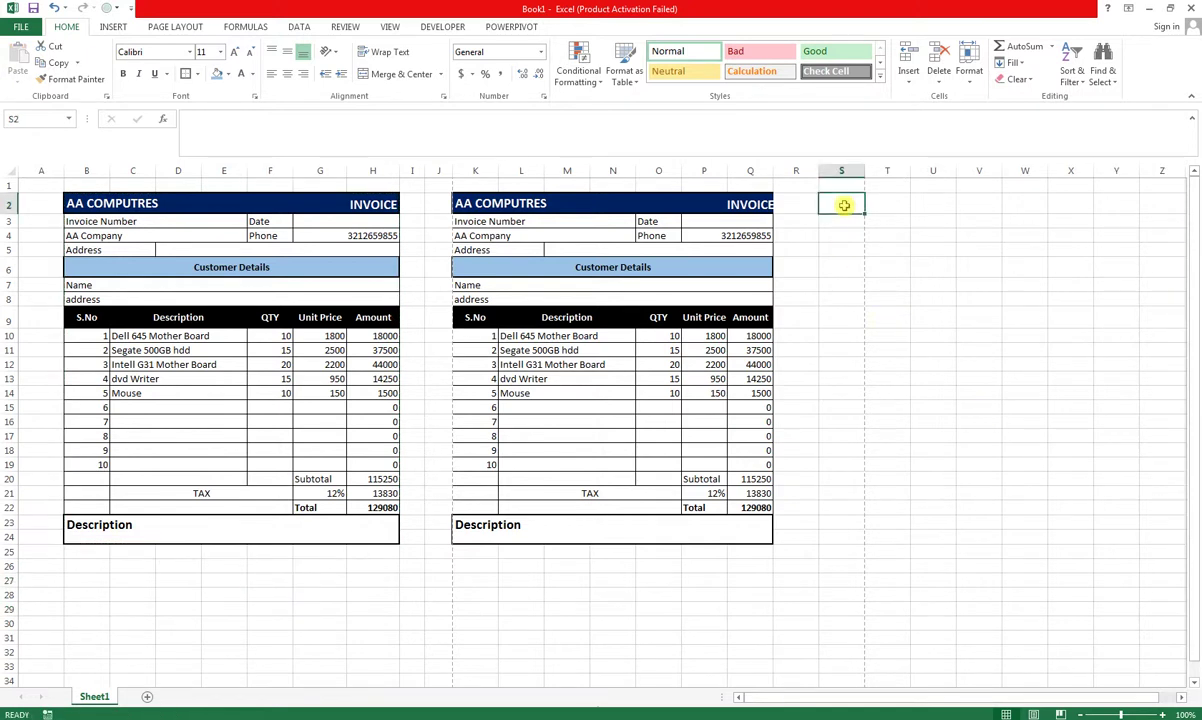
drag(70, 203, 387, 532)
key(ctrl+c)
click(846, 207)
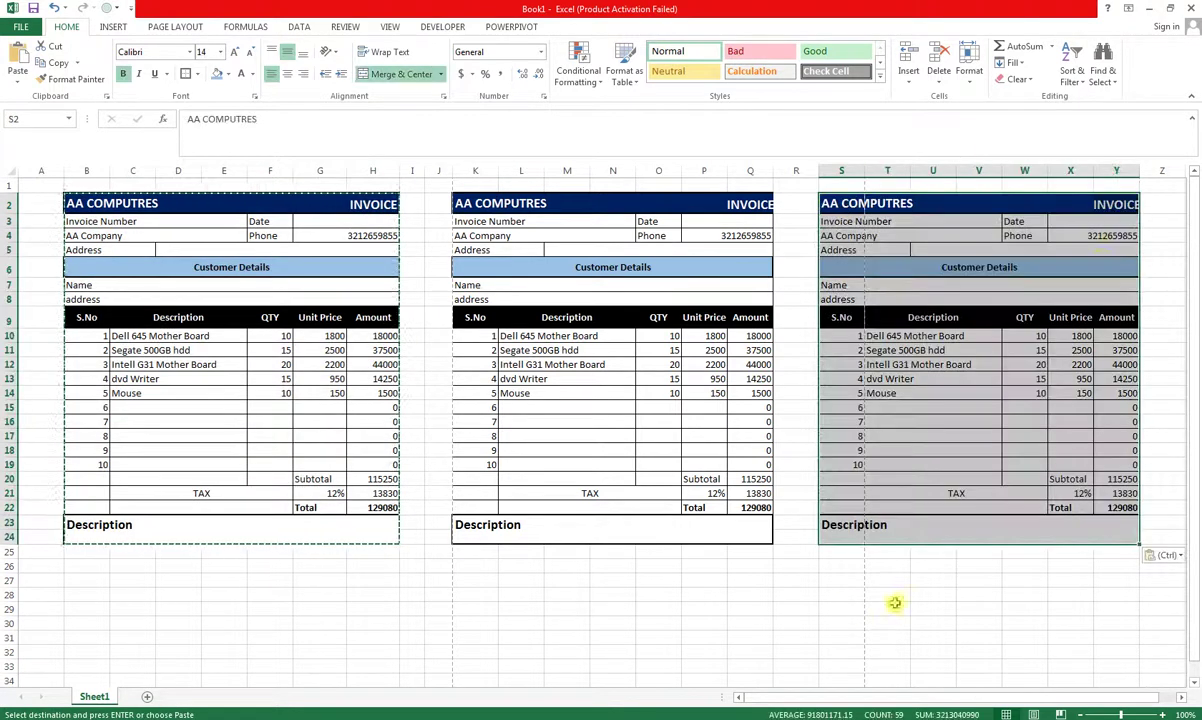
click(841, 608)
click(893, 187)
key(ctrl)
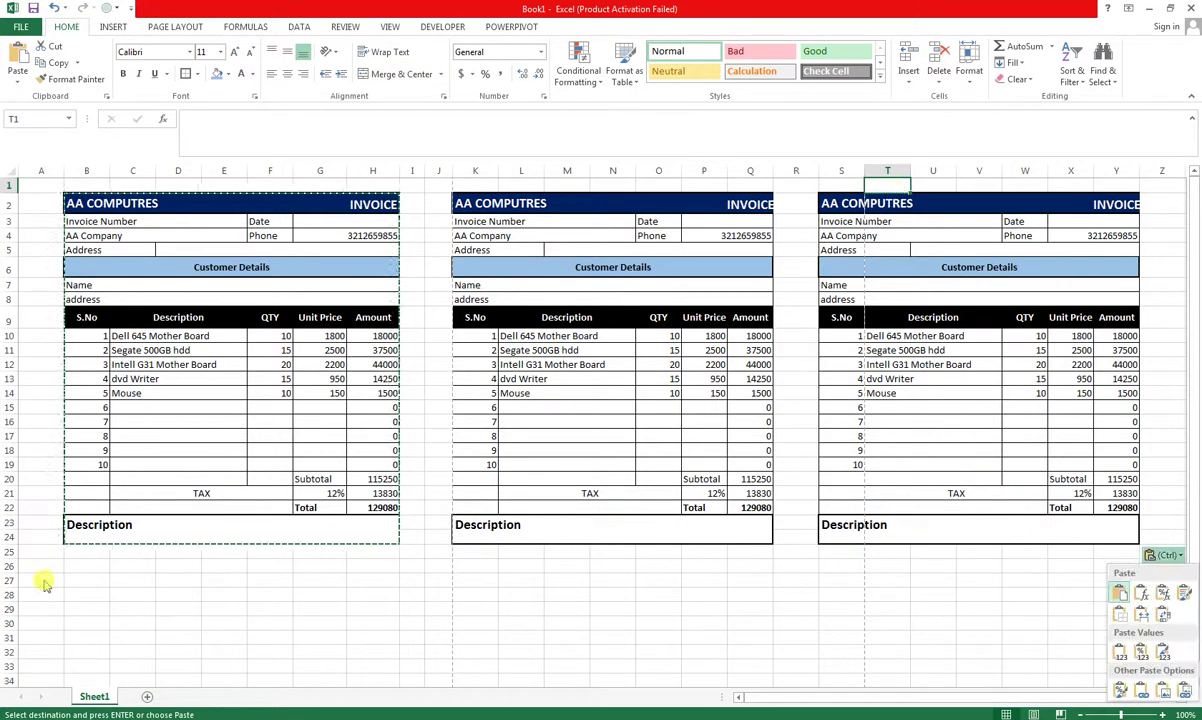